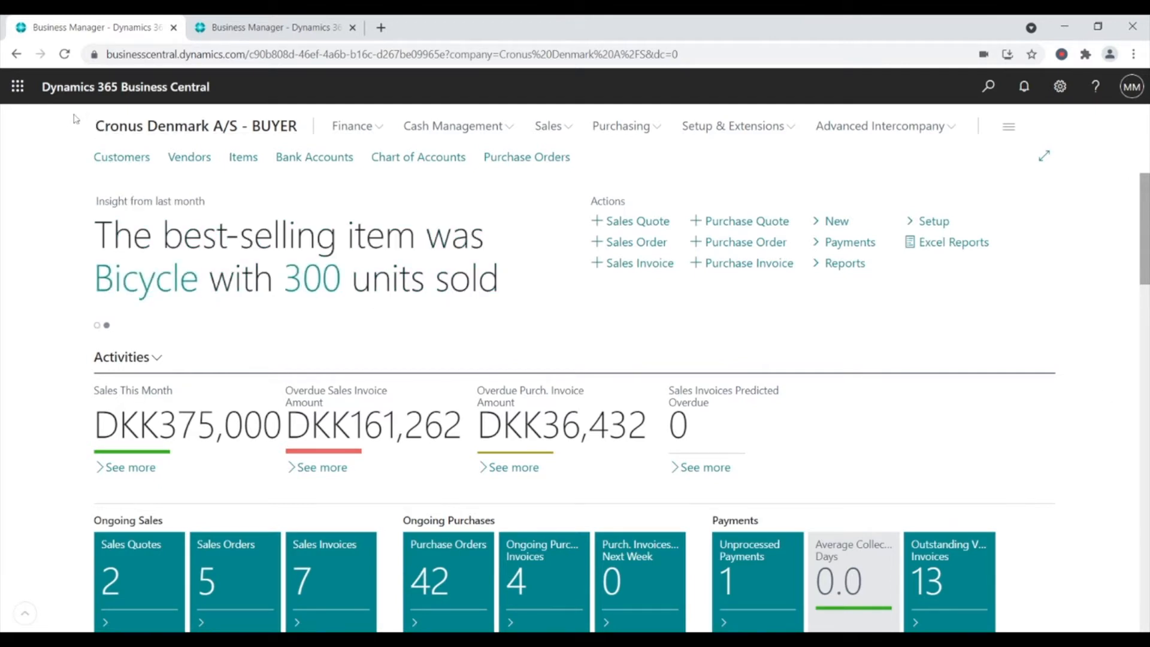
# - In the Cronus Denmark buyer company, create a purchase order for vendor Cronus Germany
pyautogui.click(239, 32)
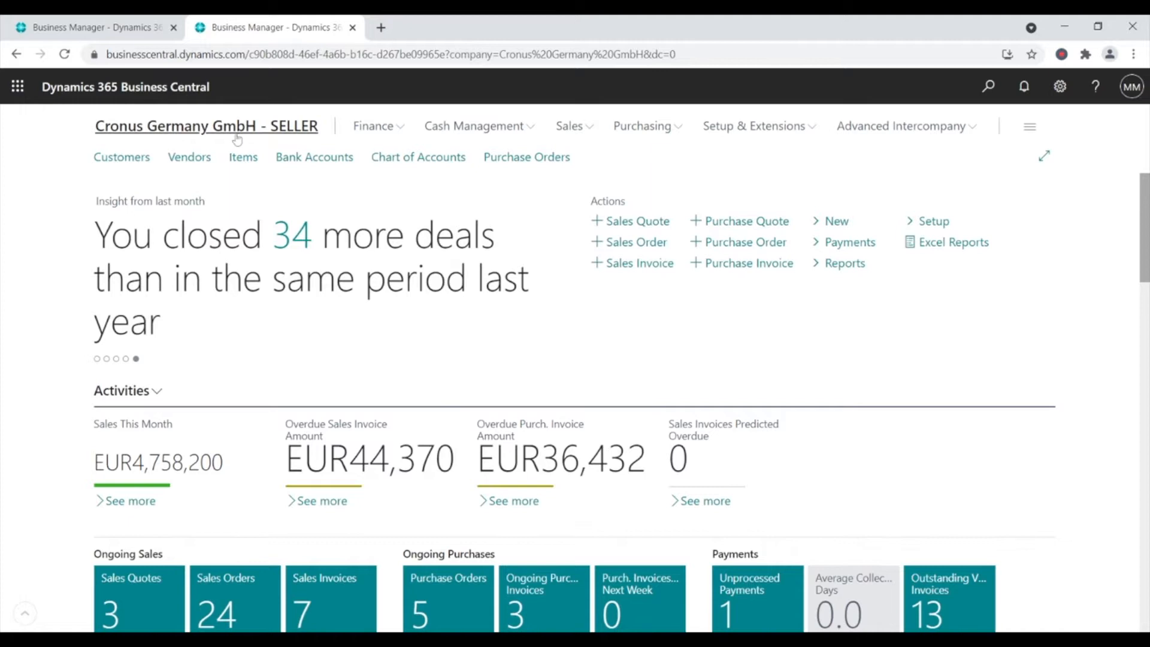
pyautogui.click(119, 28)
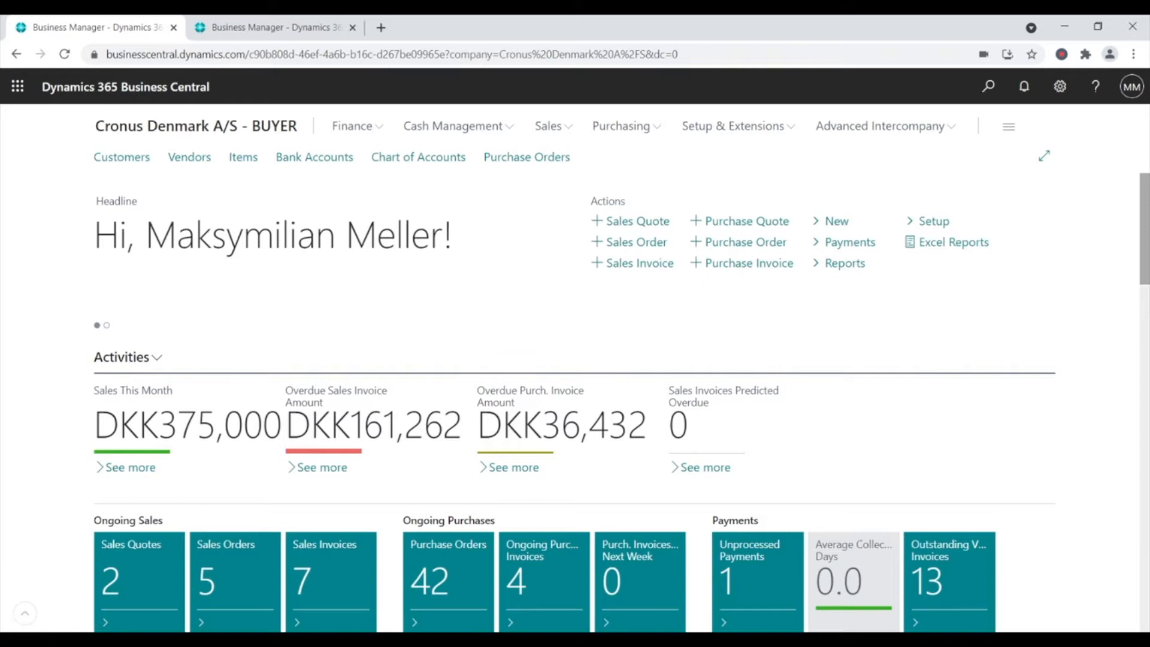
pyautogui.click(760, 247)
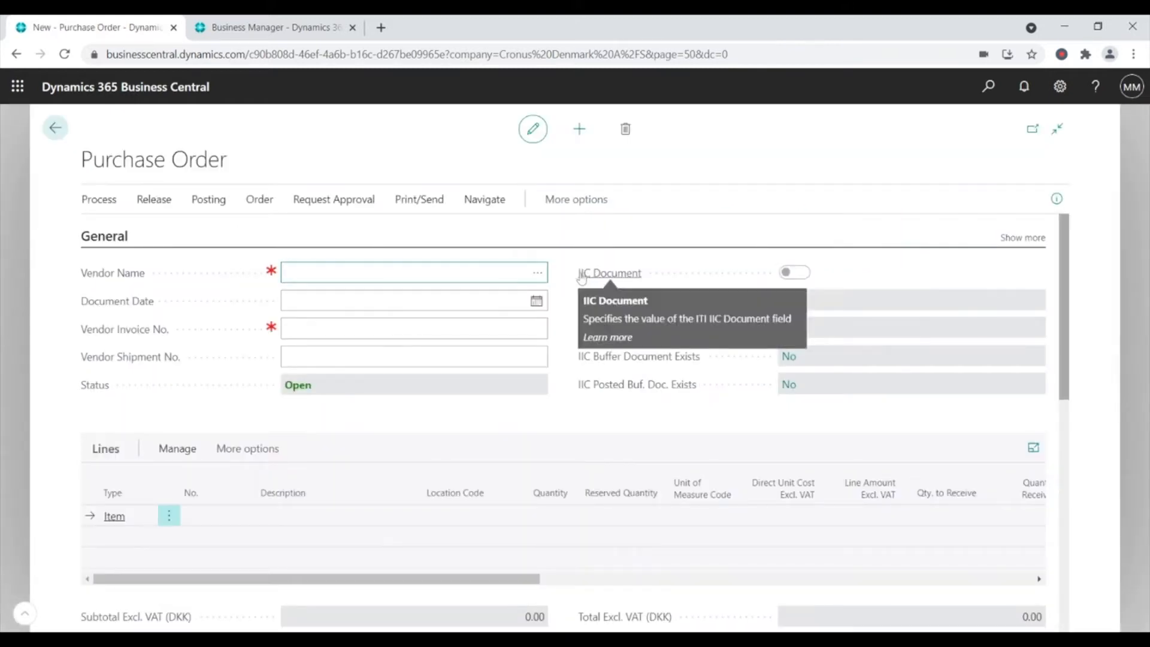
pyautogui.click(537, 272)
pyautogui.click(524, 396)
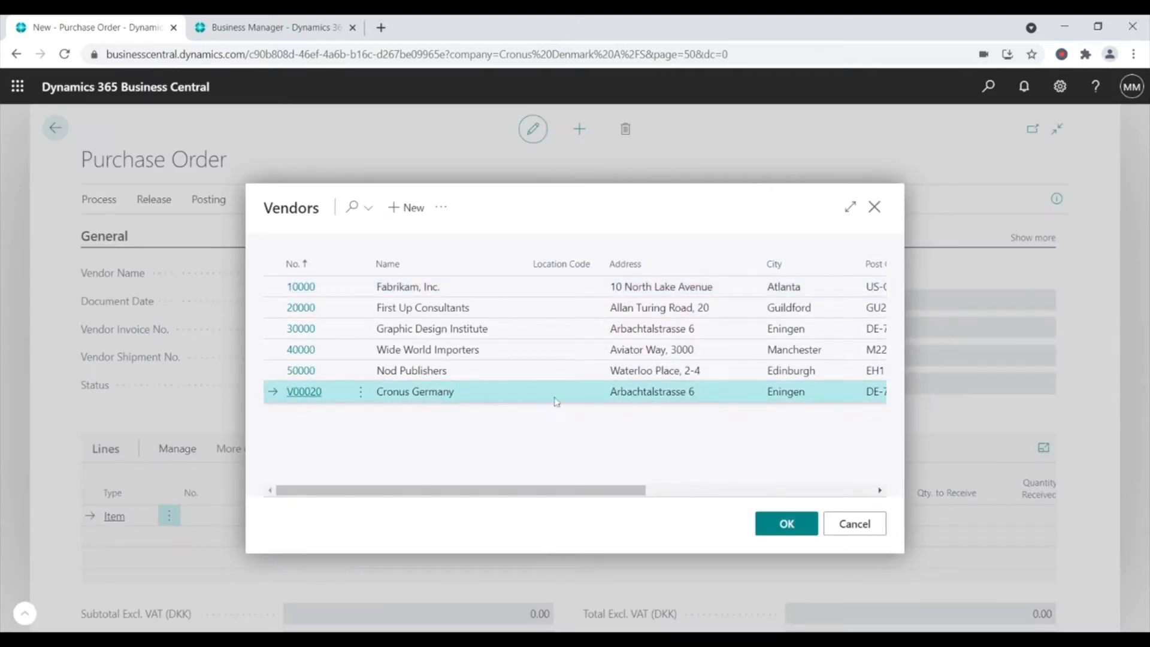
pyautogui.click(771, 524)
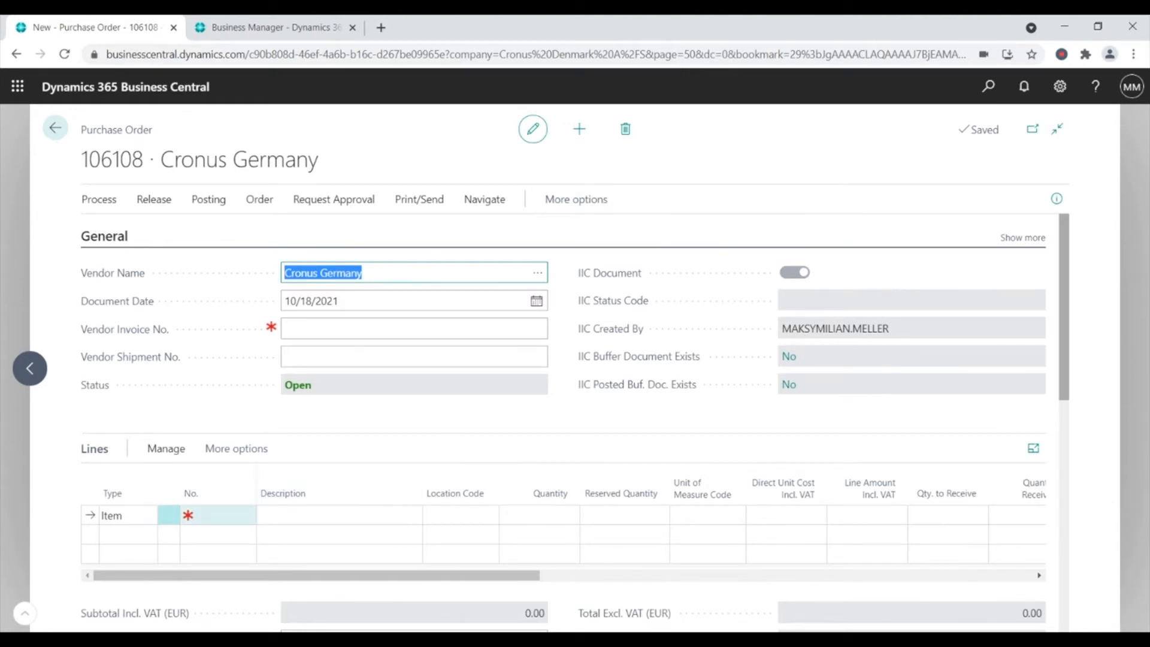
# - Add item 1000 Bicycle to the first purchase order line with a quantity of 100
pyautogui.click(227, 515)
pyautogui.click(247, 516)
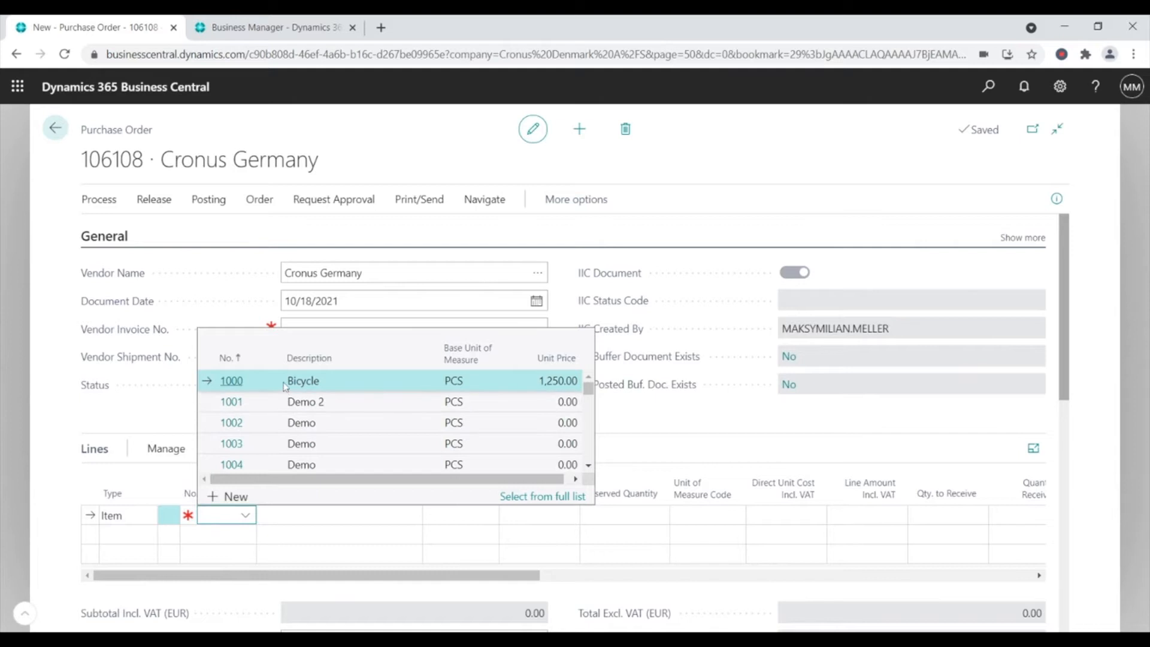
pyautogui.click(288, 383)
pyautogui.click(548, 515)
pyautogui.write('100')
pyautogui.press('Tab')
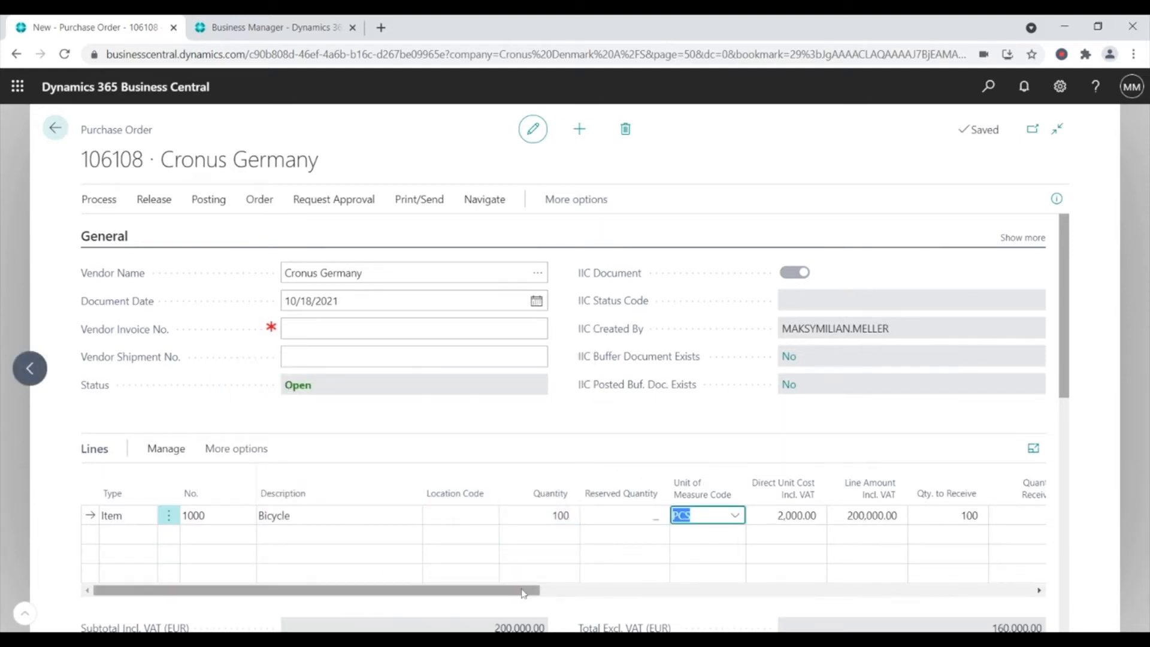
# - Set the Bicycle line's expected receipt date to 10/25/2021
pyautogui.moveTo(522, 593); pyautogui.dragTo(576, 592)
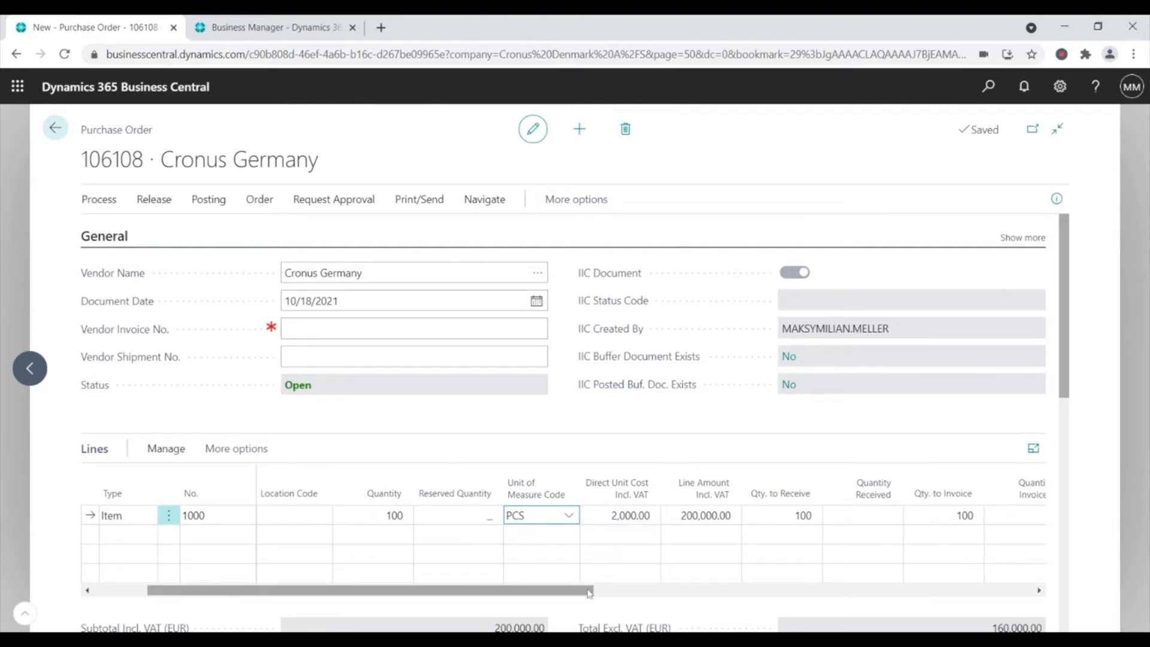
pyautogui.moveTo(577, 592); pyautogui.dragTo(798, 616)
pyautogui.click(818, 523)
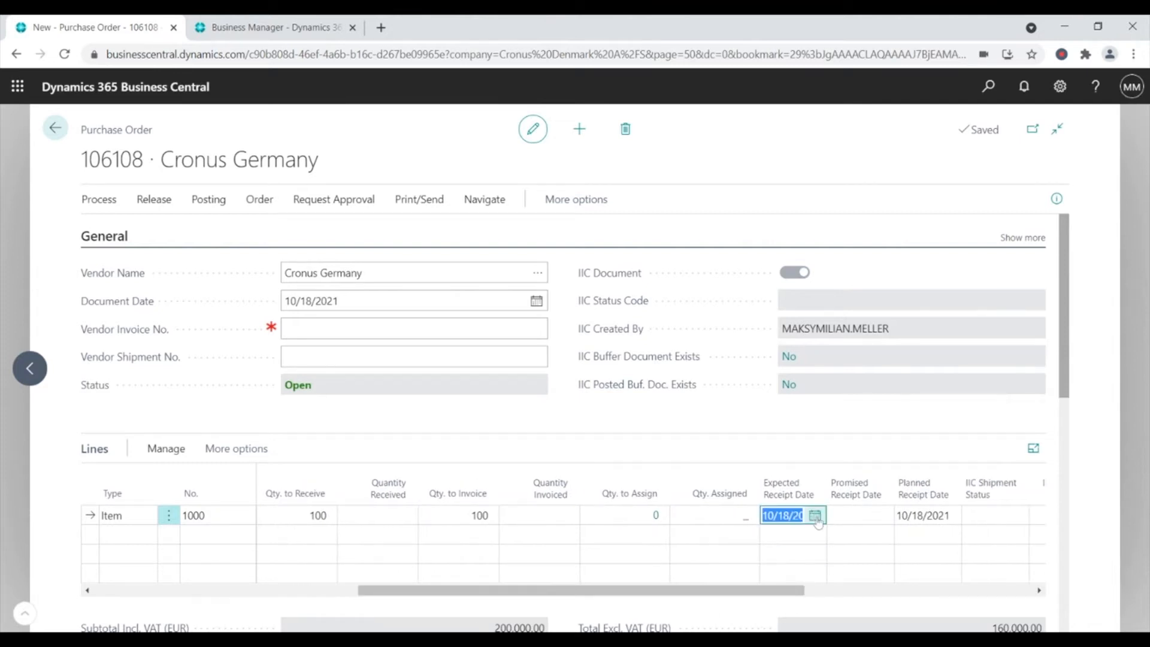
pyautogui.click(816, 517)
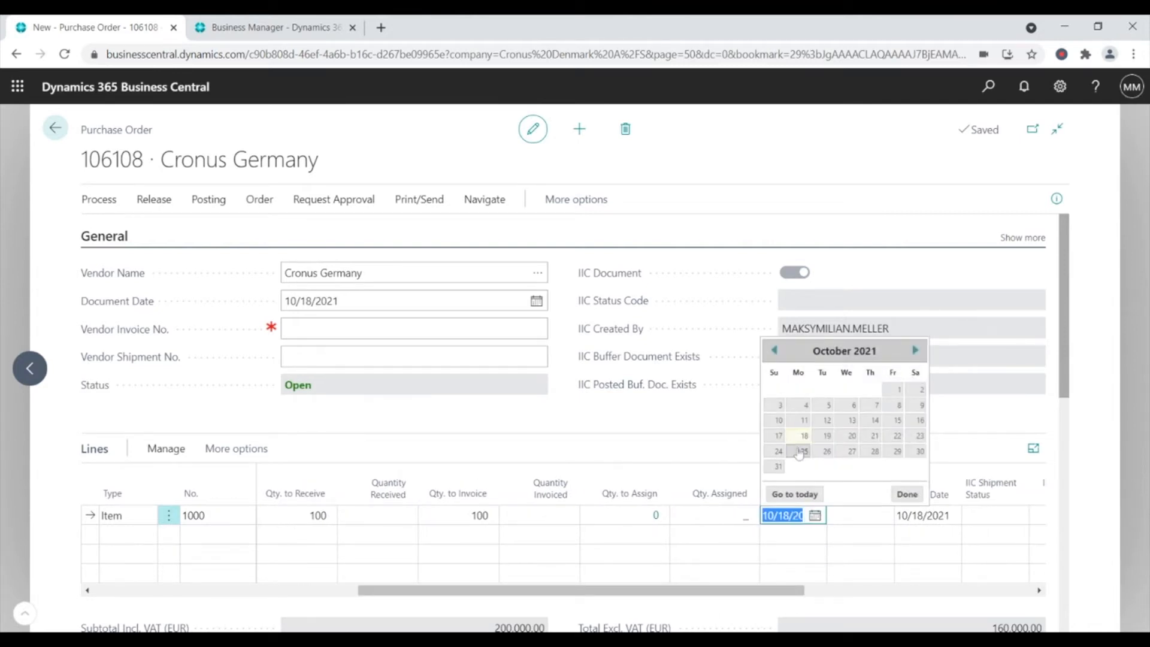
pyautogui.click(799, 452)
pyautogui.click(789, 532)
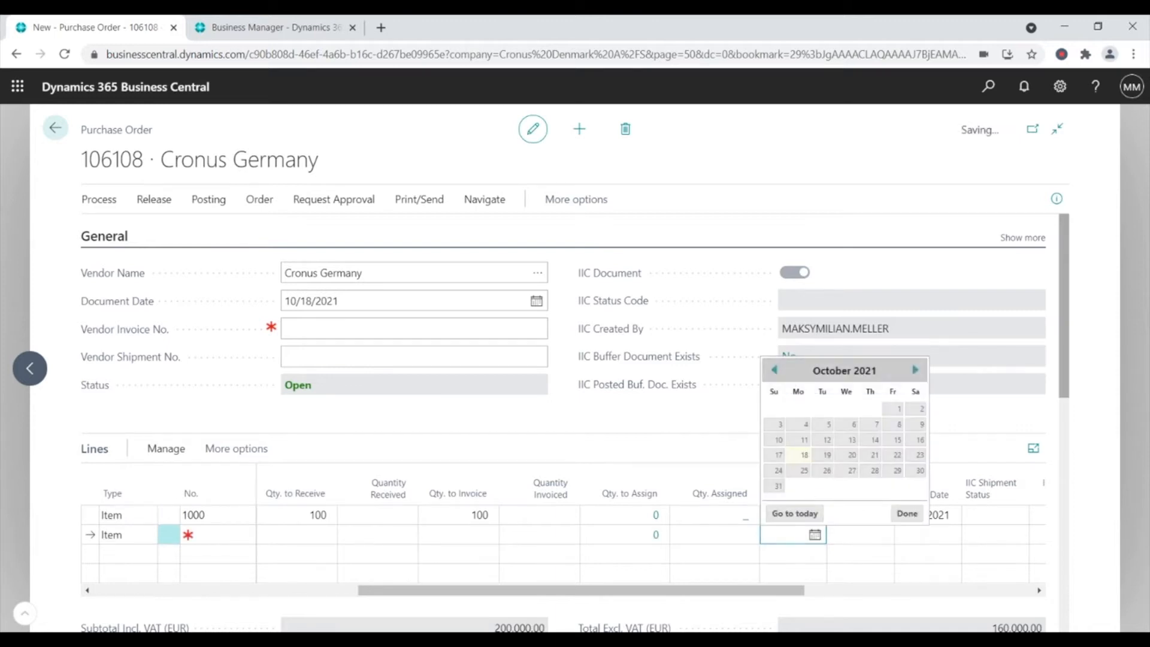
pyautogui.press('Tab')
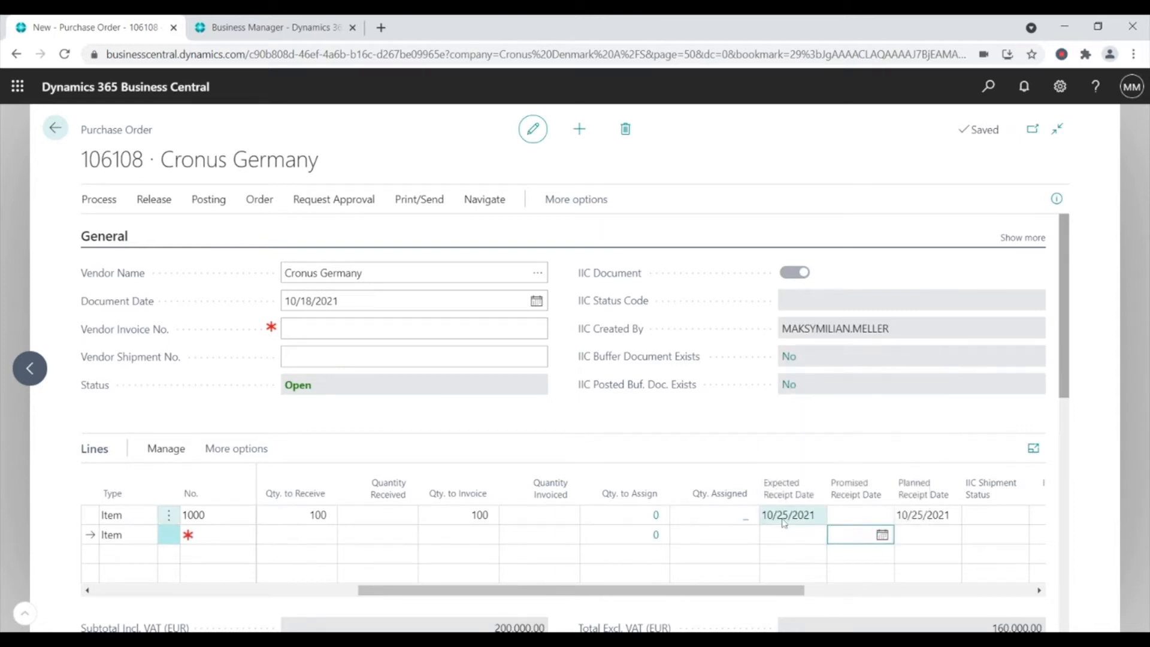
pyautogui.click(783, 518)
# - Check the totals and invoice details, and release the purchase order to Cronus Germany
pyautogui.scroll(-3, 359, 575)
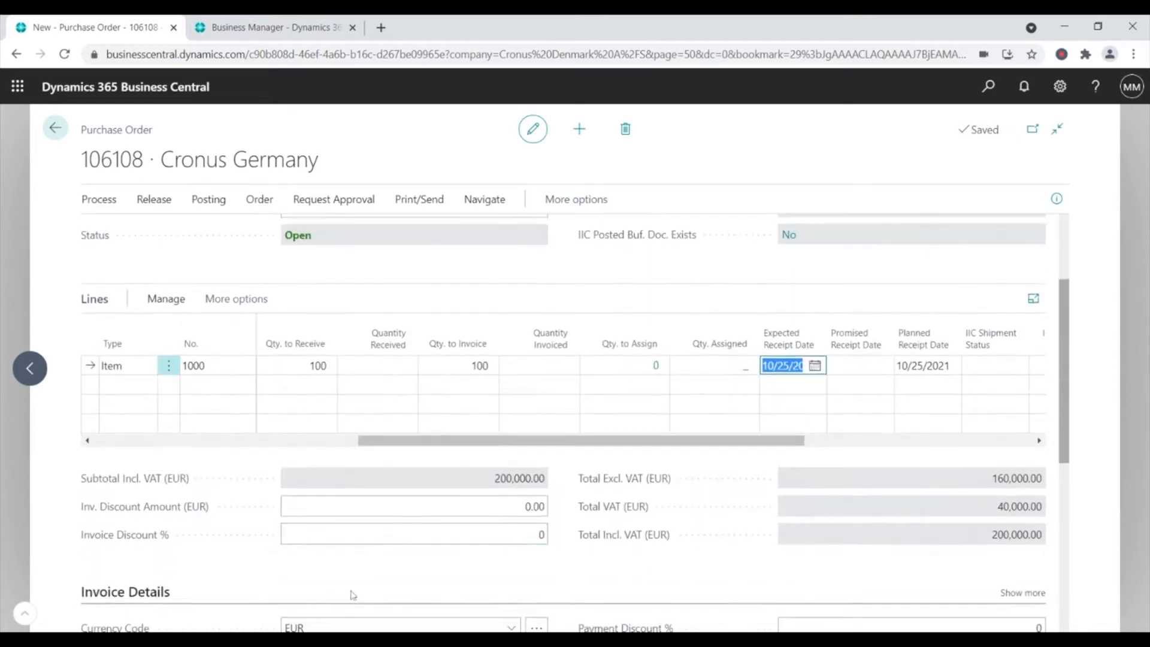
pyautogui.scroll(-3, 352, 595)
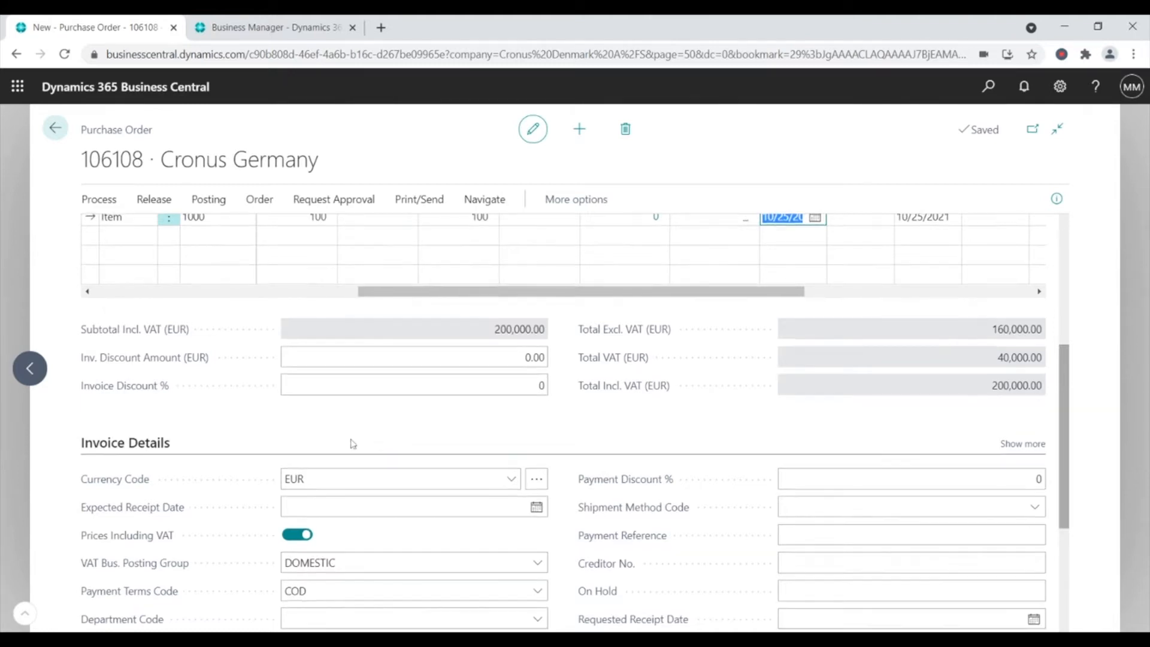
pyautogui.scroll(5, 353, 443)
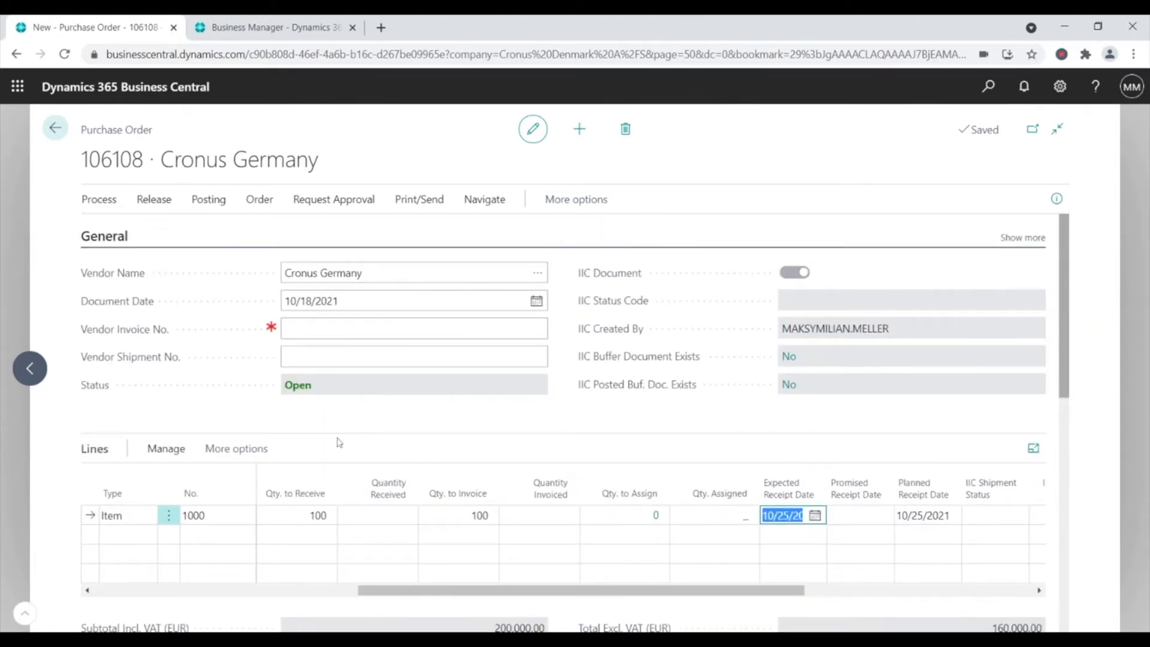
pyautogui.click(158, 207)
pyautogui.click(117, 228)
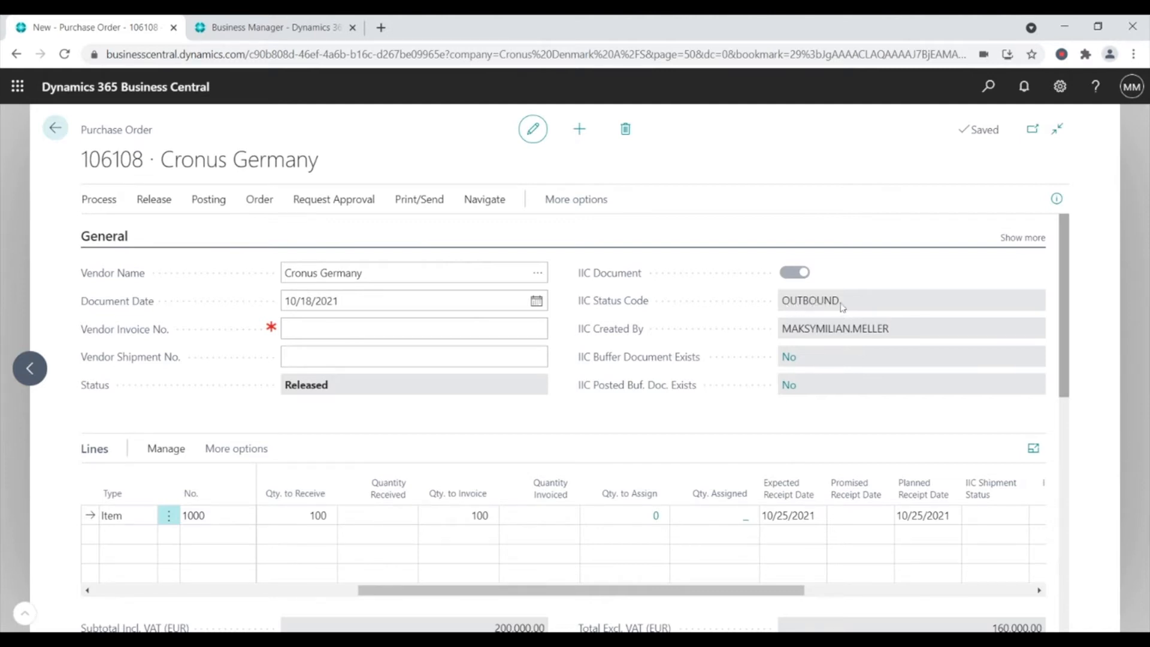
# - Find the IIC Send Outbound Messages task and run it to send the released purchase order
pyautogui.click(988, 86)
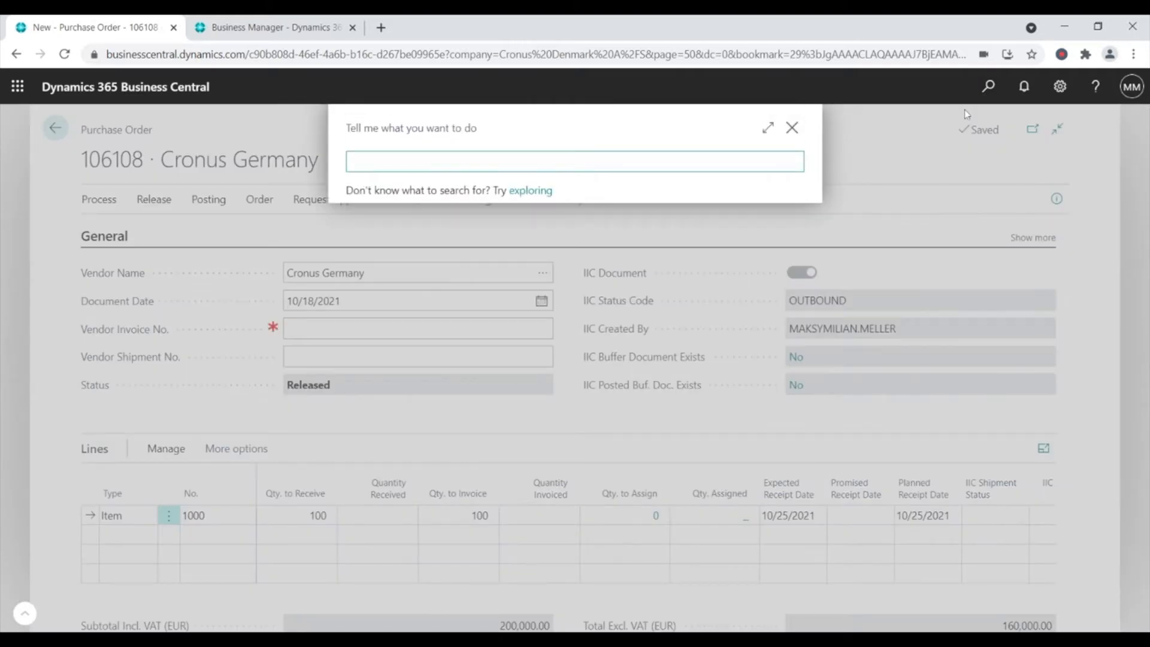
pyautogui.write('iic send')
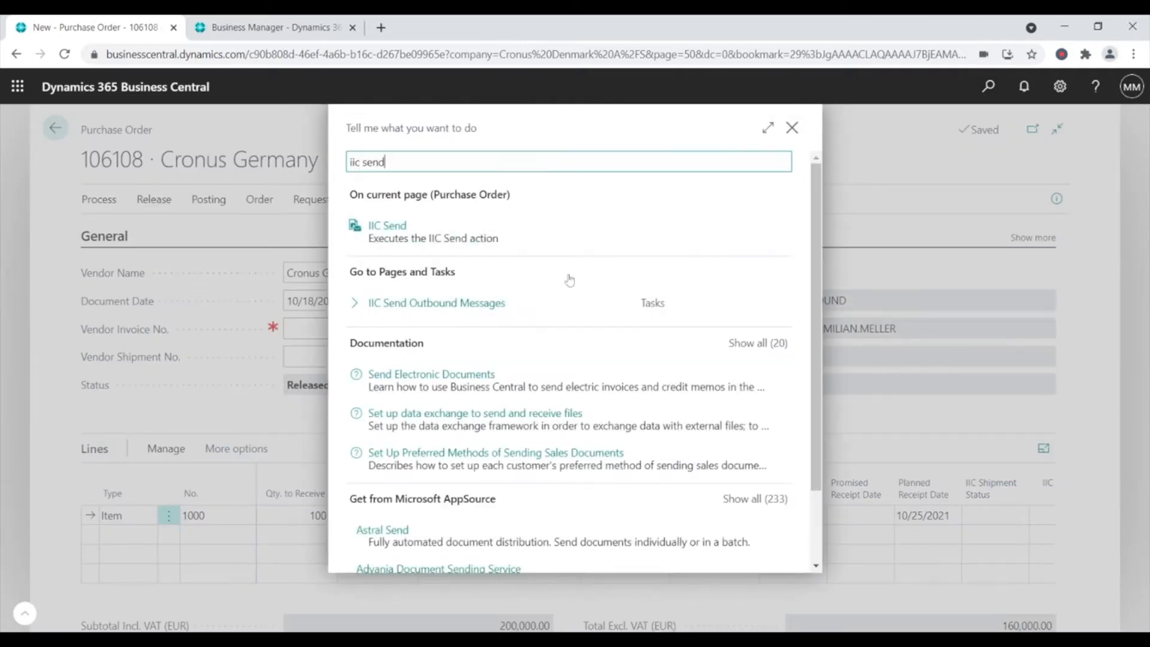
pyautogui.click(563, 303)
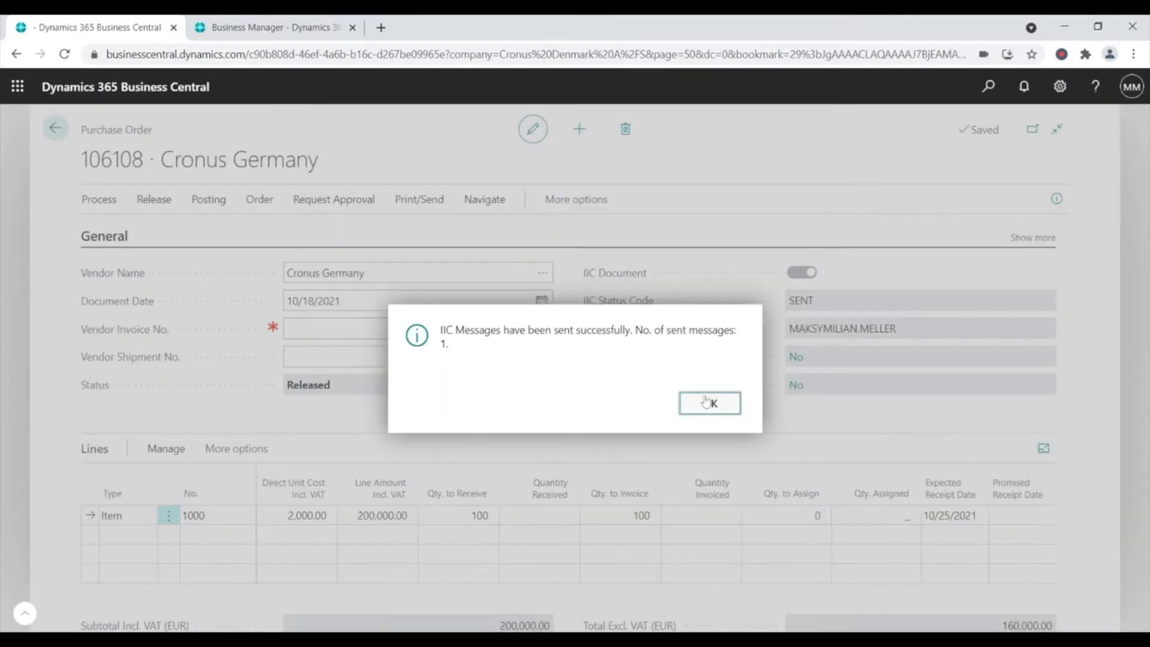
pyautogui.click(707, 402)
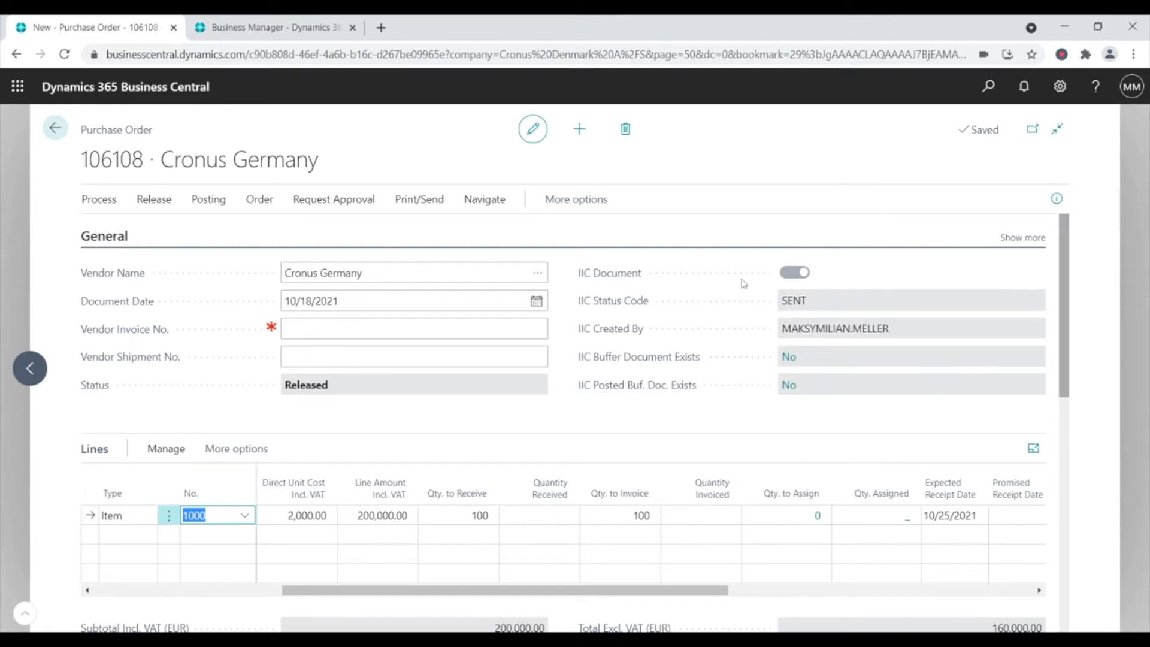
# - In the Cronus Germany seller company, open the sales buffer document received from Cronus Denmark for editing
pyautogui.click(317, 30)
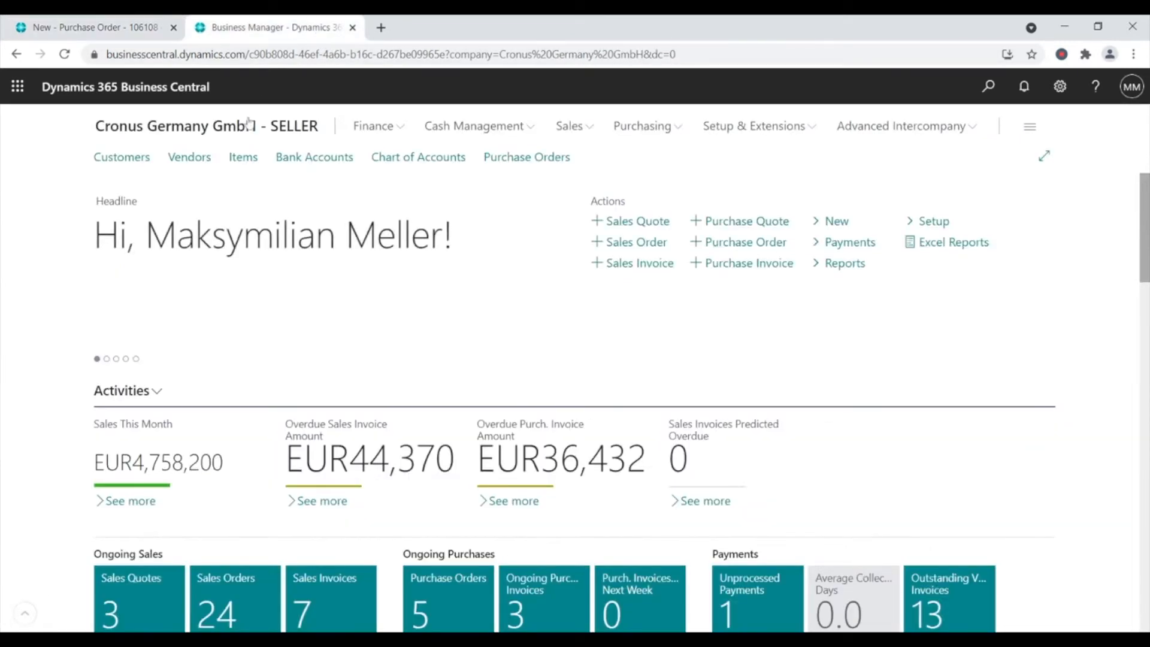
pyautogui.click(900, 127)
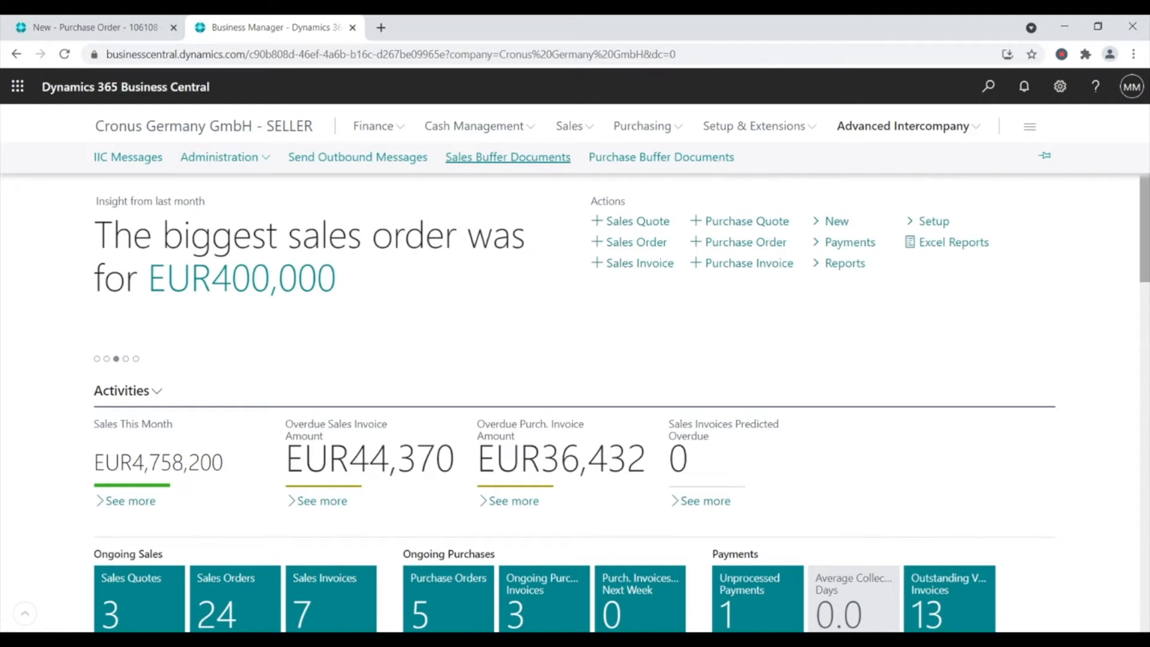
pyautogui.click(524, 160)
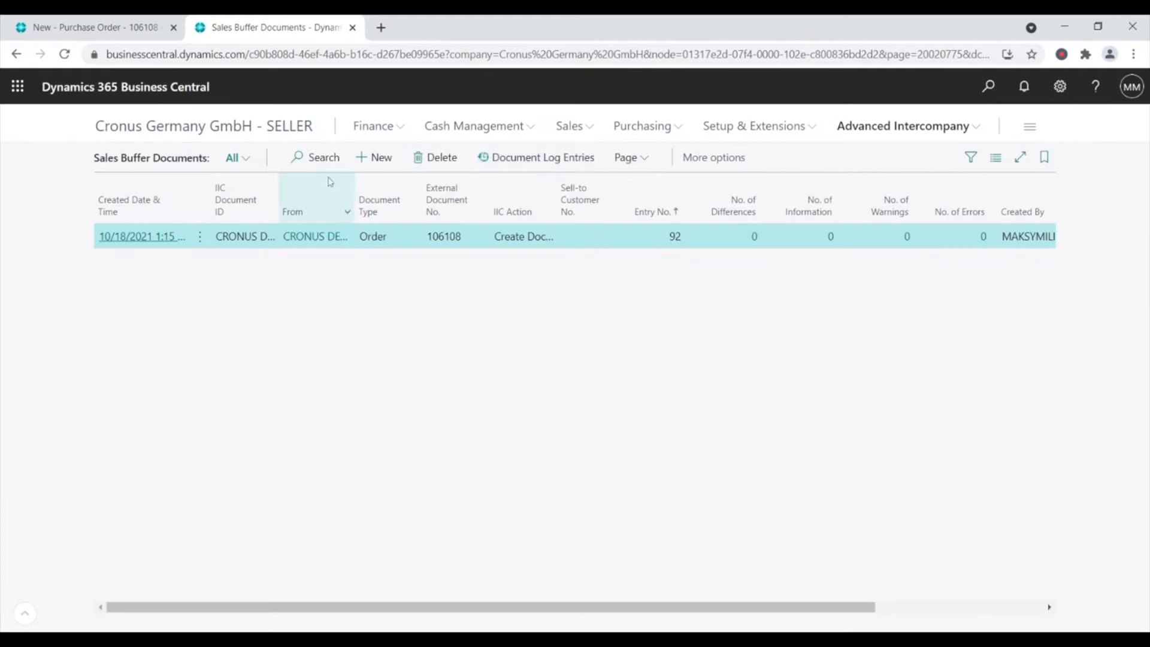
pyautogui.click(200, 236)
pyautogui.click(171, 294)
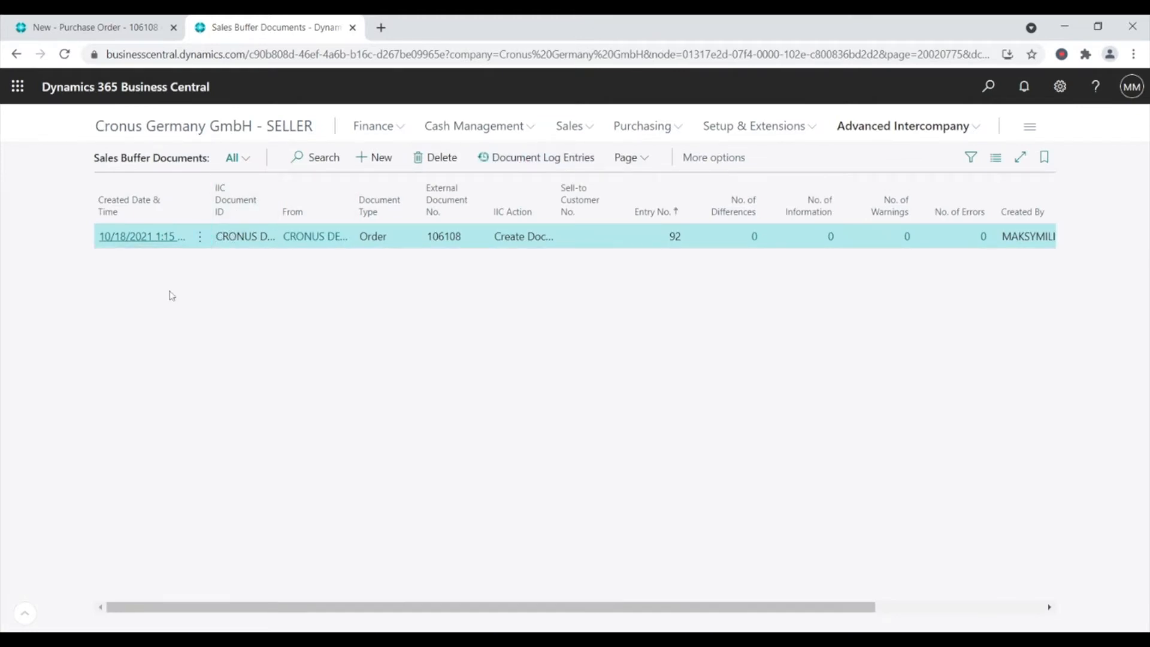
# - Review the sales buffer document's general details and validate it
pyautogui.scroll(5, 189, 293)
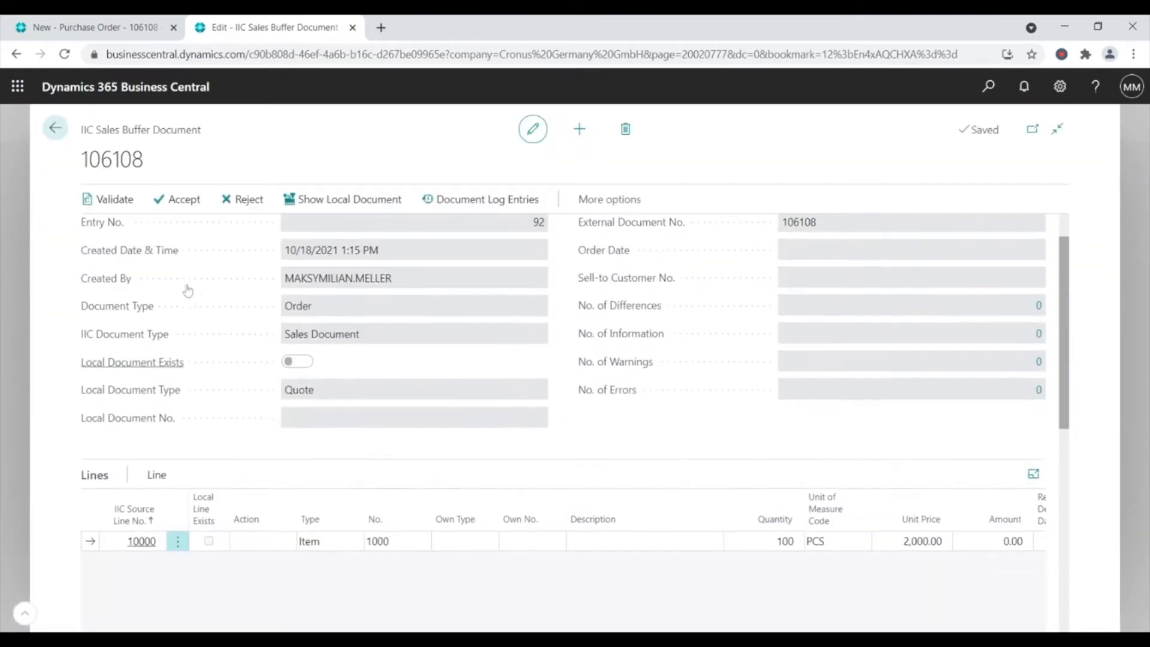
pyautogui.scroll(1, 188, 291)
pyautogui.scroll(-1, 188, 298)
pyautogui.scroll(1, 191, 299)
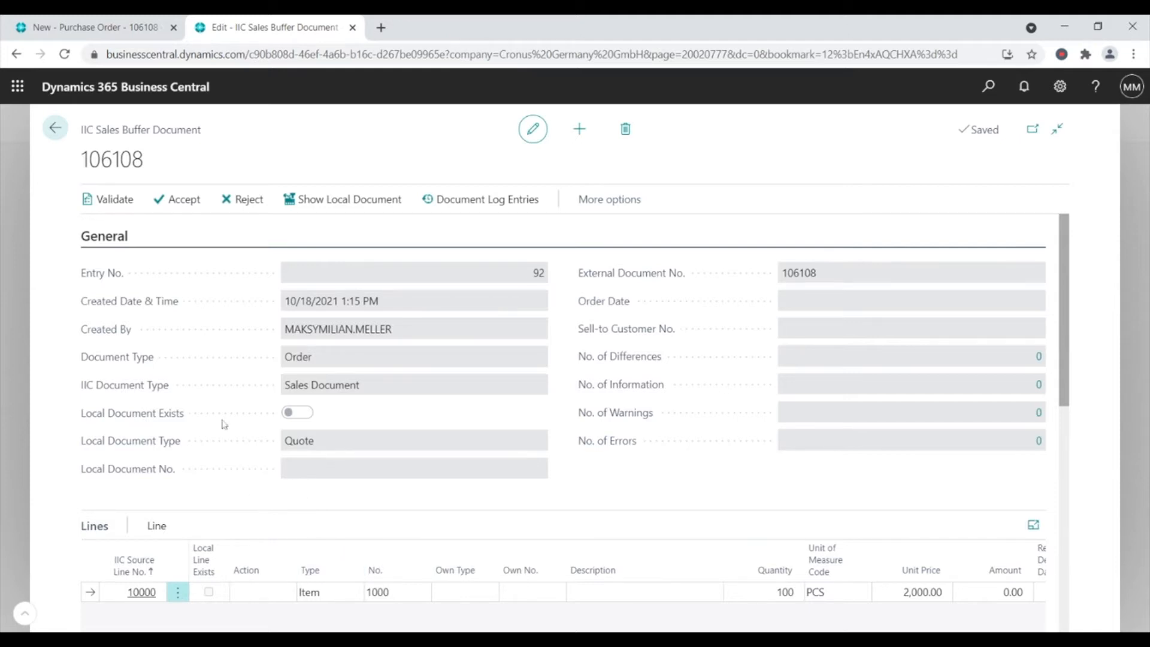
pyautogui.click(115, 206)
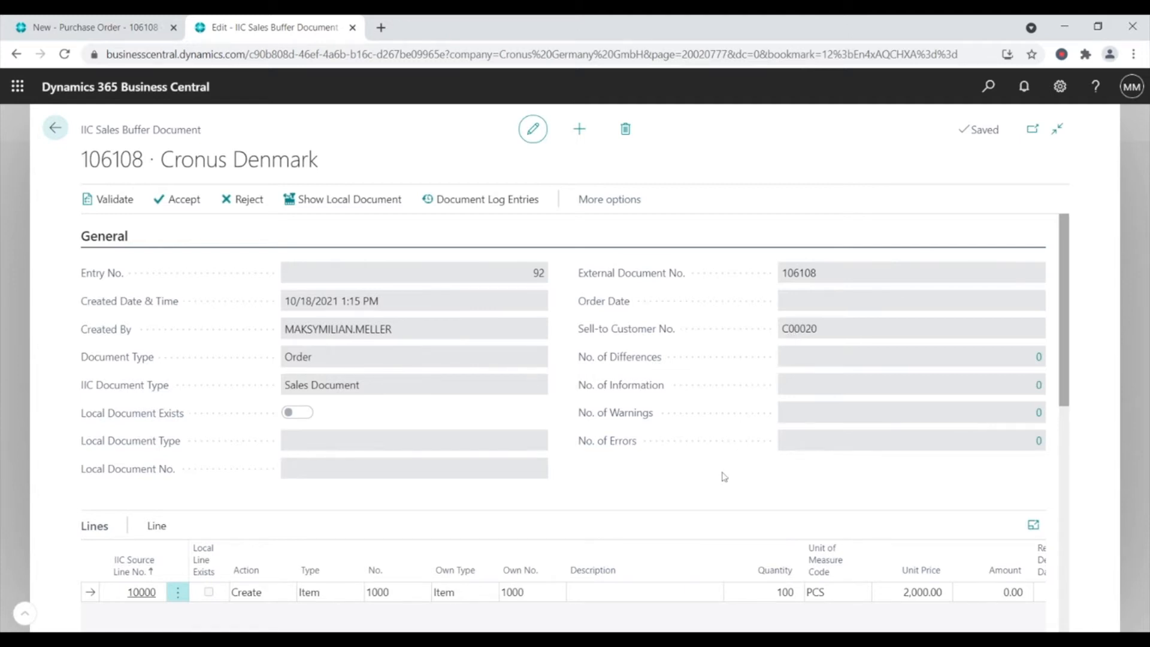
# - Accept the validated sales buffer document after checking its line, and open the sales order it creates
pyautogui.scroll(-1, 726, 476)
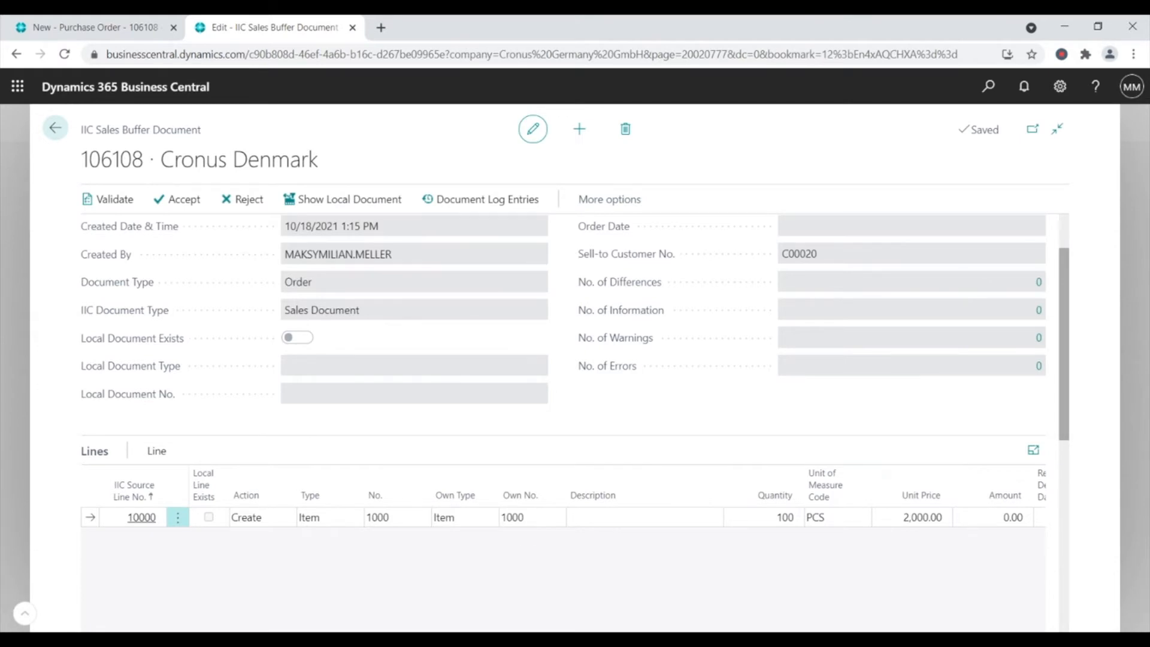
pyautogui.scroll(-1, 537, 551)
pyautogui.moveTo(556, 573); pyautogui.dragTo(710, 573)
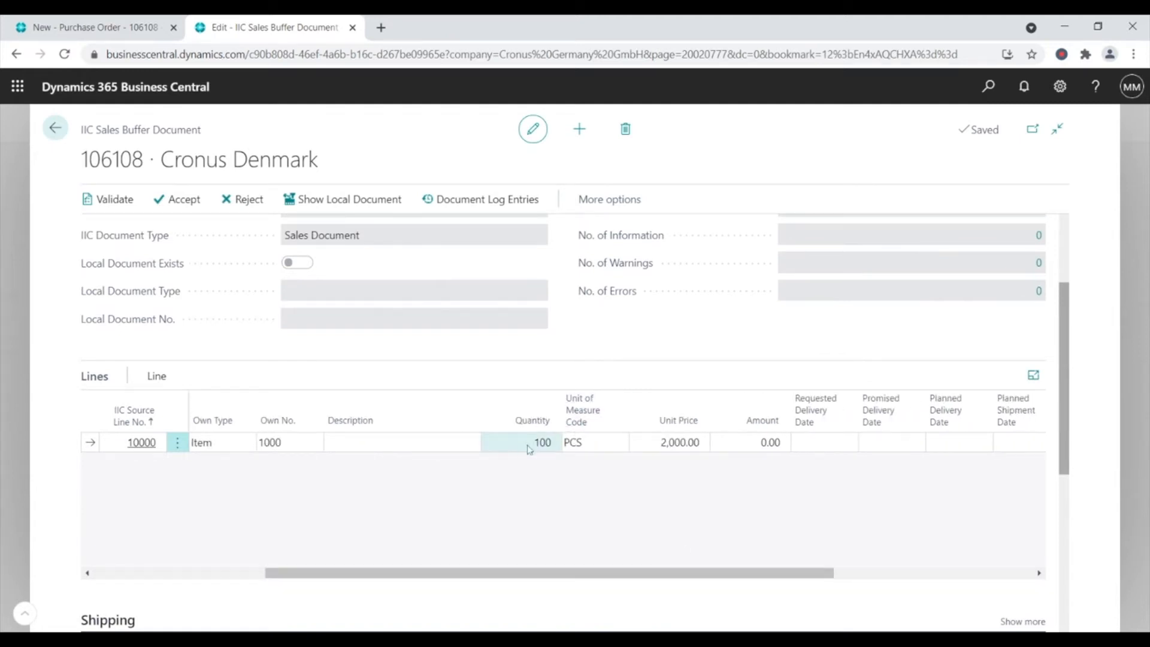
pyautogui.moveTo(720, 575); pyautogui.dragTo(869, 574)
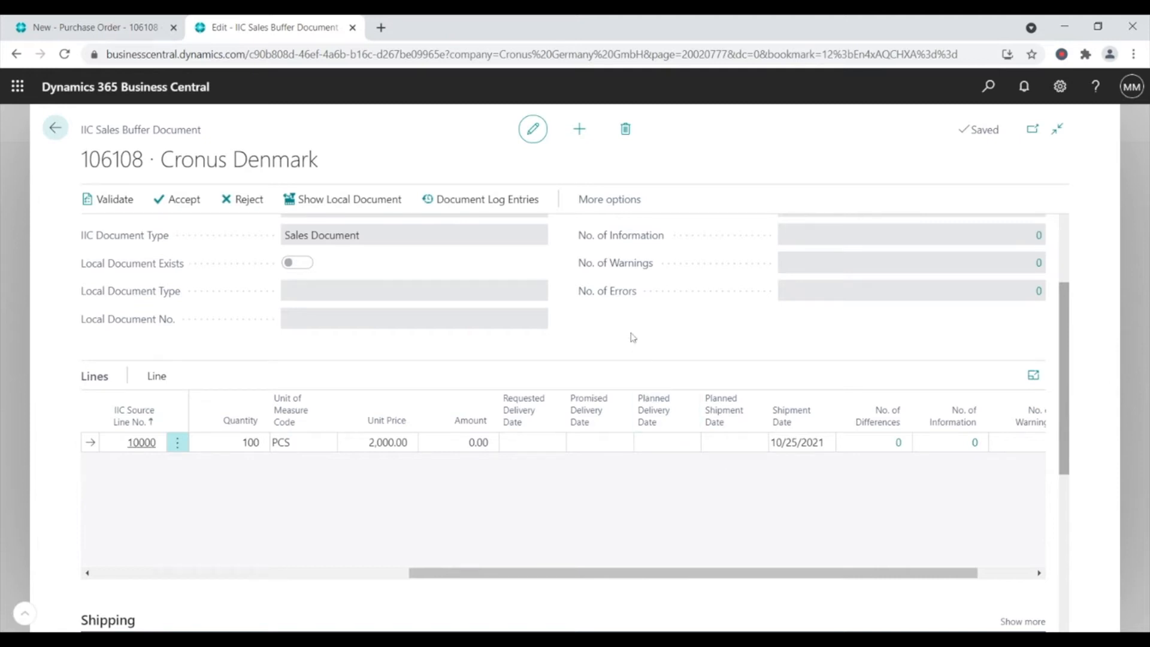
pyautogui.scroll(3, 611, 378)
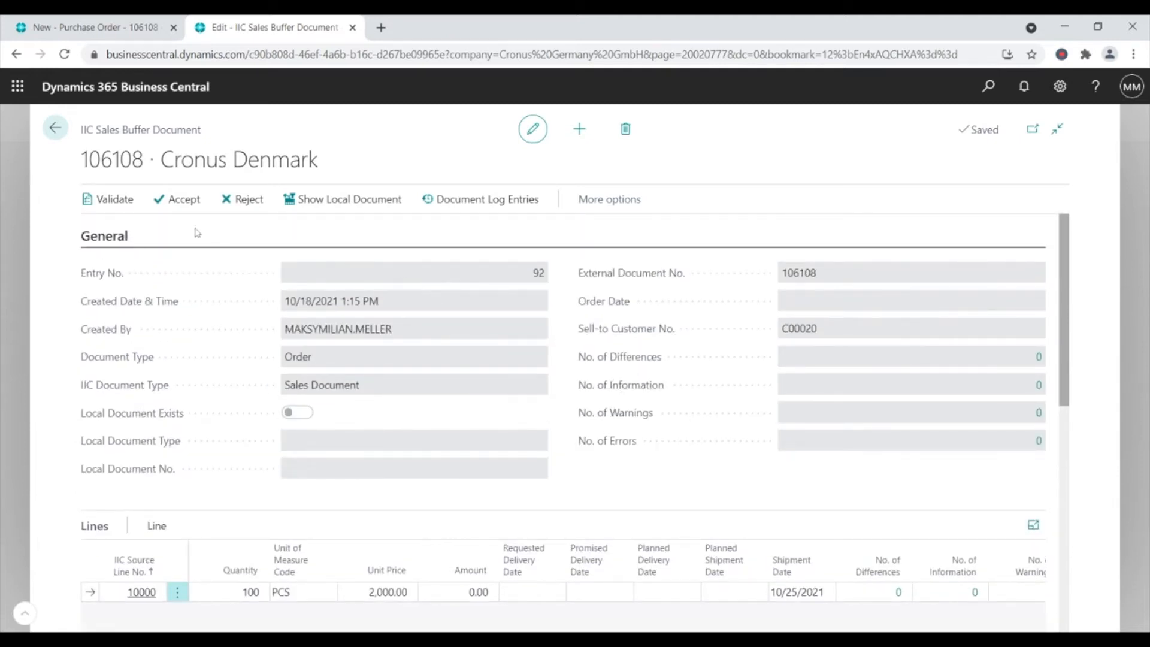
pyautogui.click(179, 200)
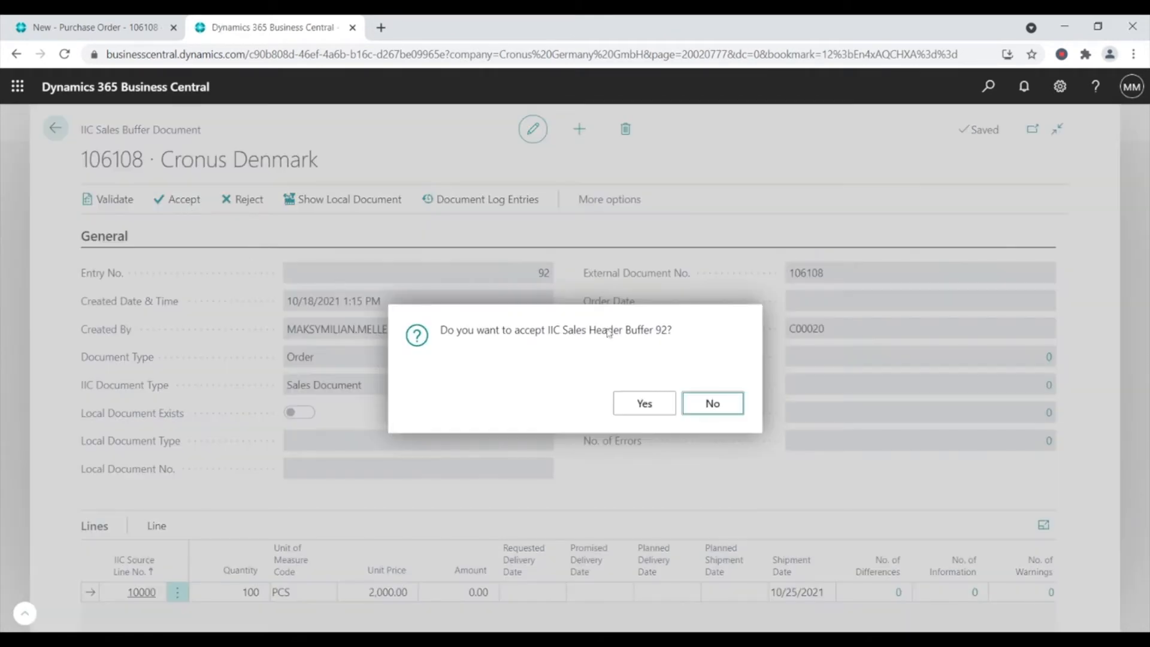
pyautogui.click(641, 405)
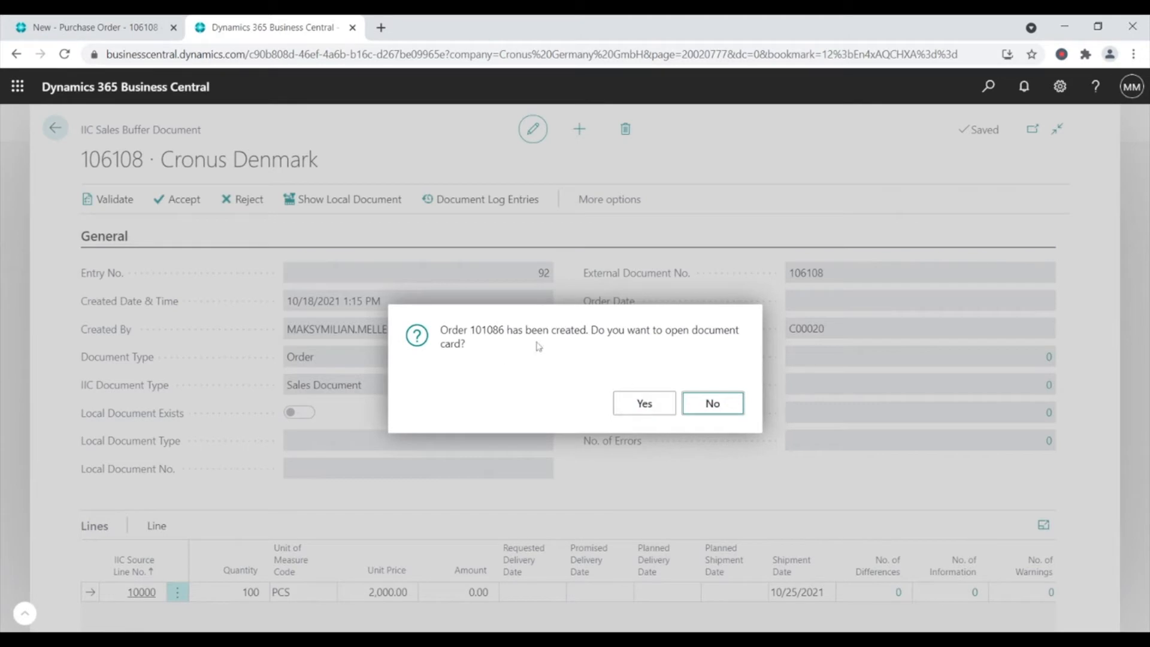
pyautogui.click(644, 404)
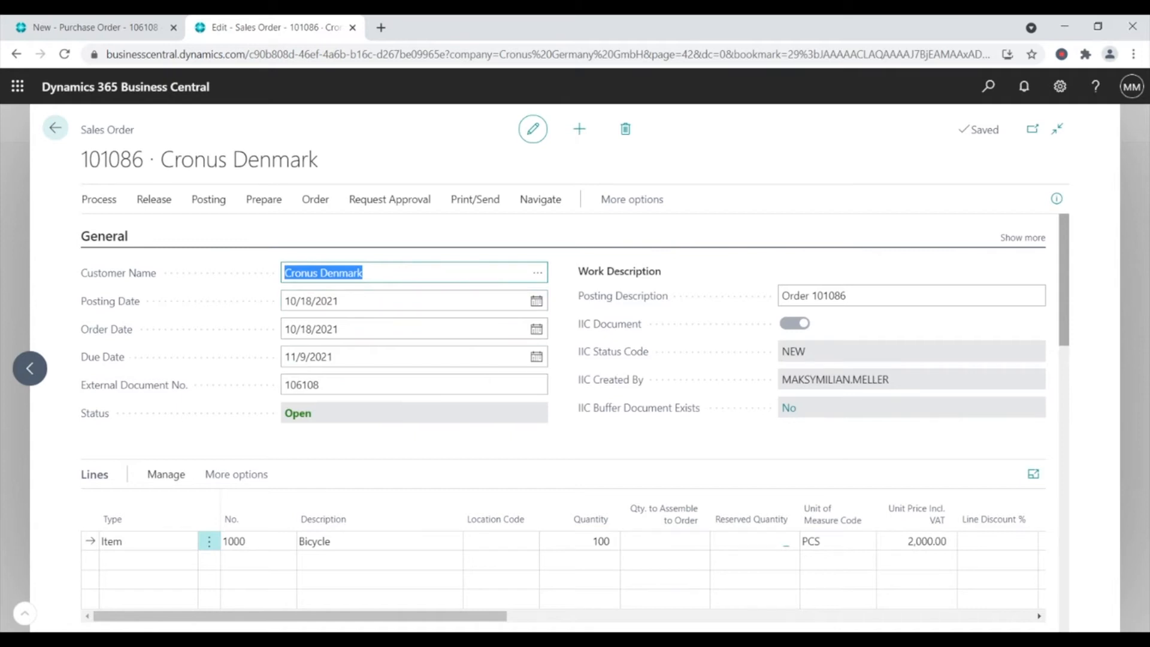
# - Set the Bicycle line's quantity to 80 and its unit price including VAT to 2,500 on the sales order
pyautogui.click(362, 273)
pyautogui.moveTo(362, 273); pyautogui.dragTo(274, 270)
pyautogui.scroll(-1, 424, 426)
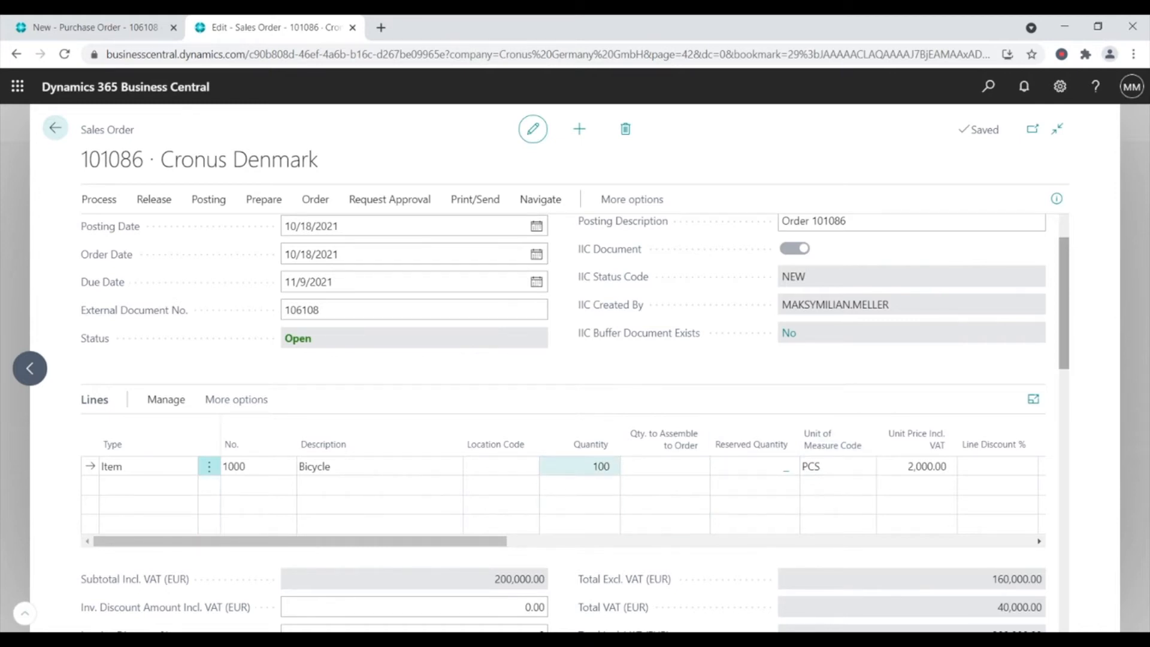
pyautogui.click(593, 466)
pyautogui.write('80')
pyautogui.press('Tab')
pyautogui.press('Tab')
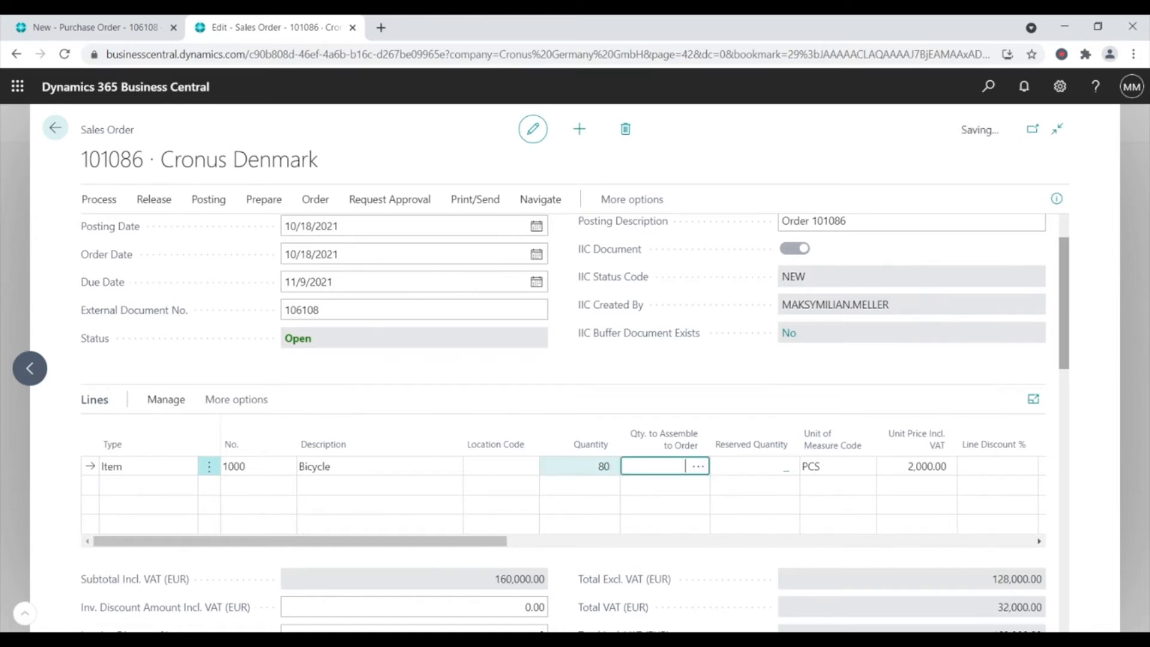
pyautogui.write('2')
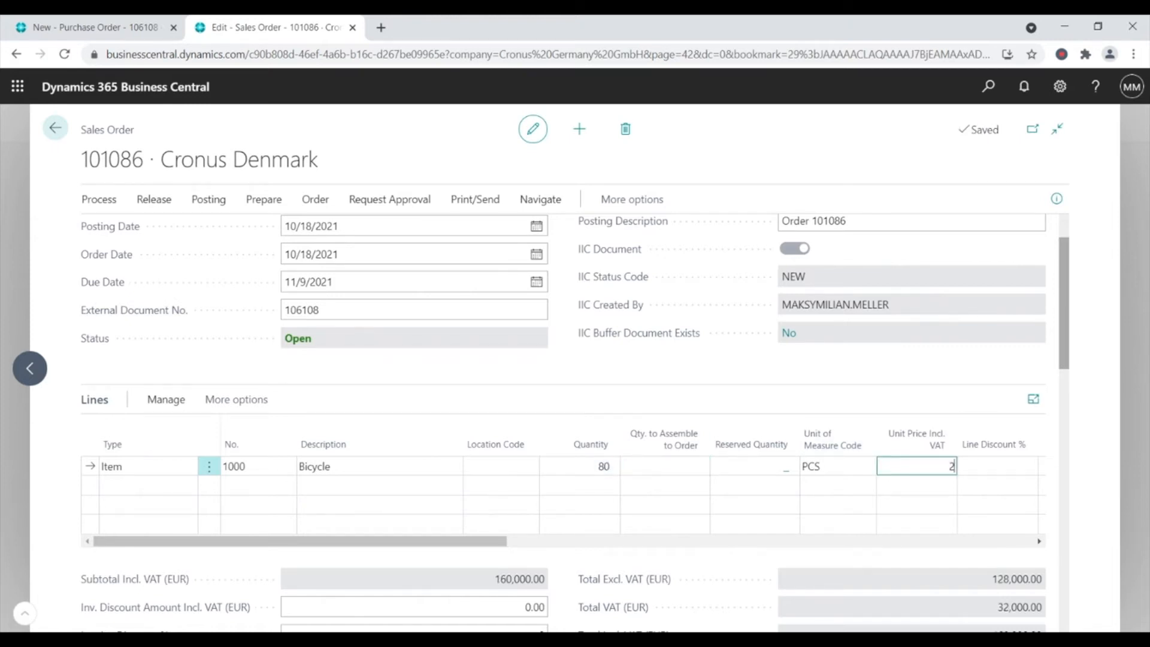
pyautogui.write('500')
pyautogui.press('Tab')
# - Set the Bicycle line's shipment date to 11/1/2021, leaving the purchasing code empty
pyautogui.moveTo(526, 540); pyautogui.dragTo(889, 557)
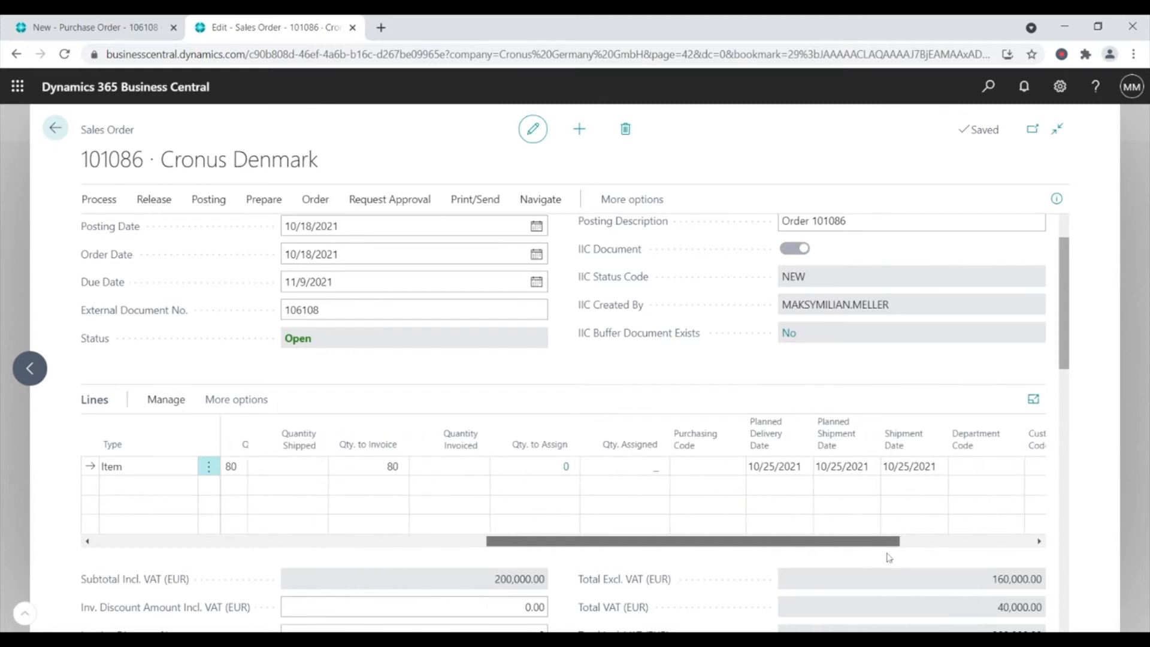
pyautogui.click(880, 465)
pyautogui.click(909, 467)
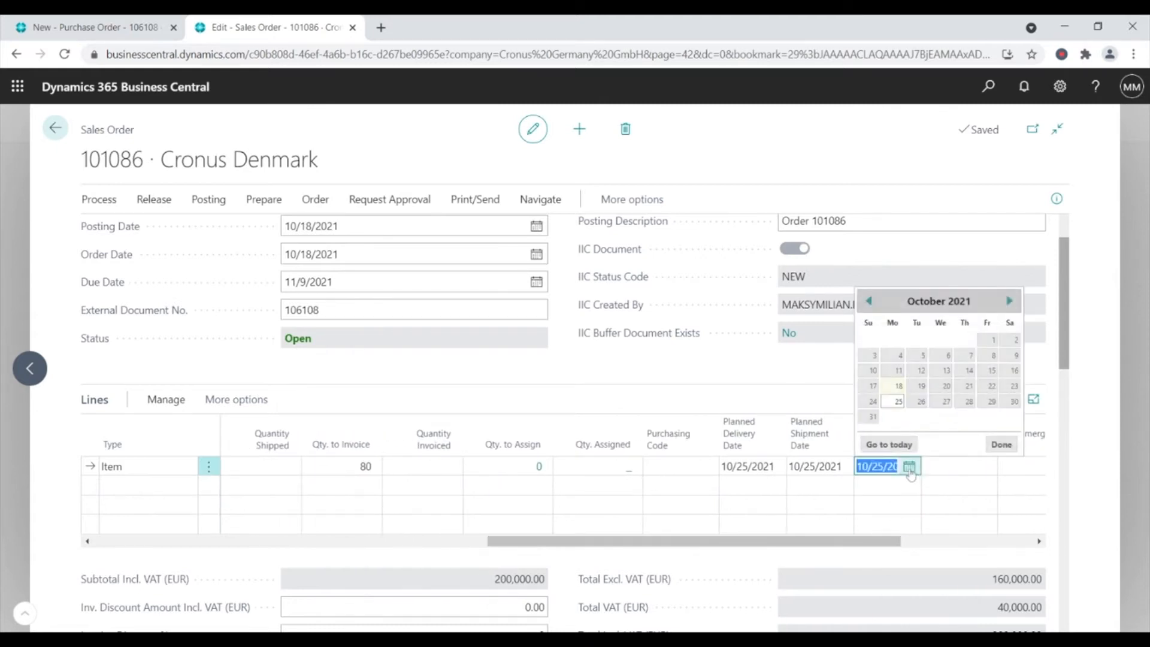
pyautogui.click(1009, 300)
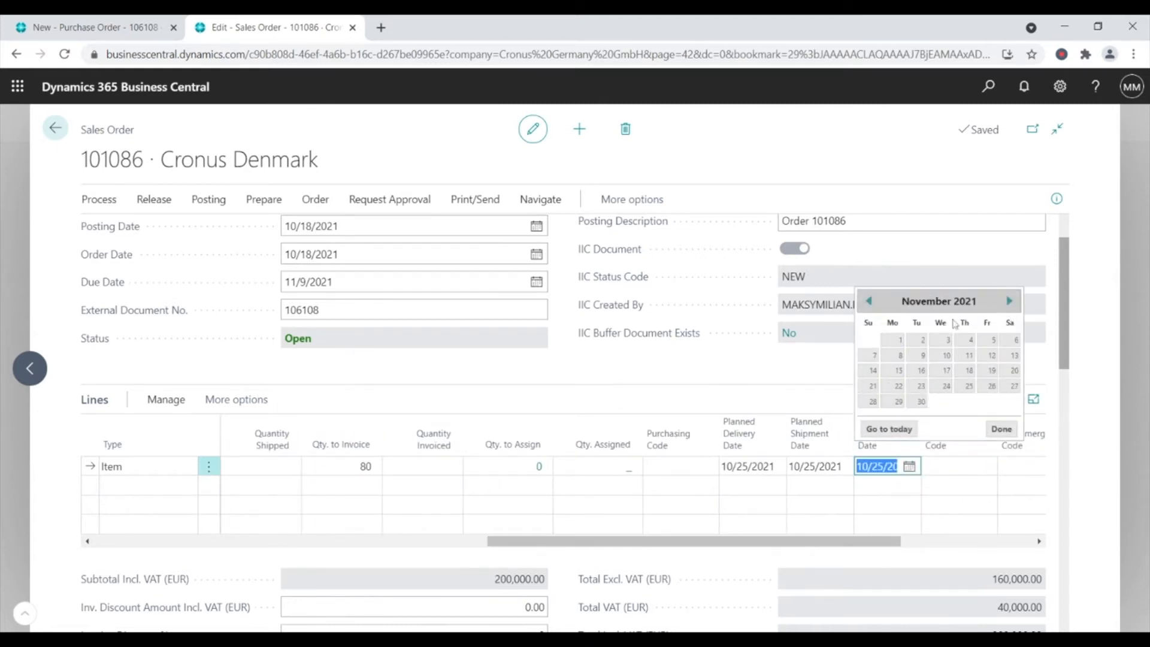
pyautogui.click(899, 339)
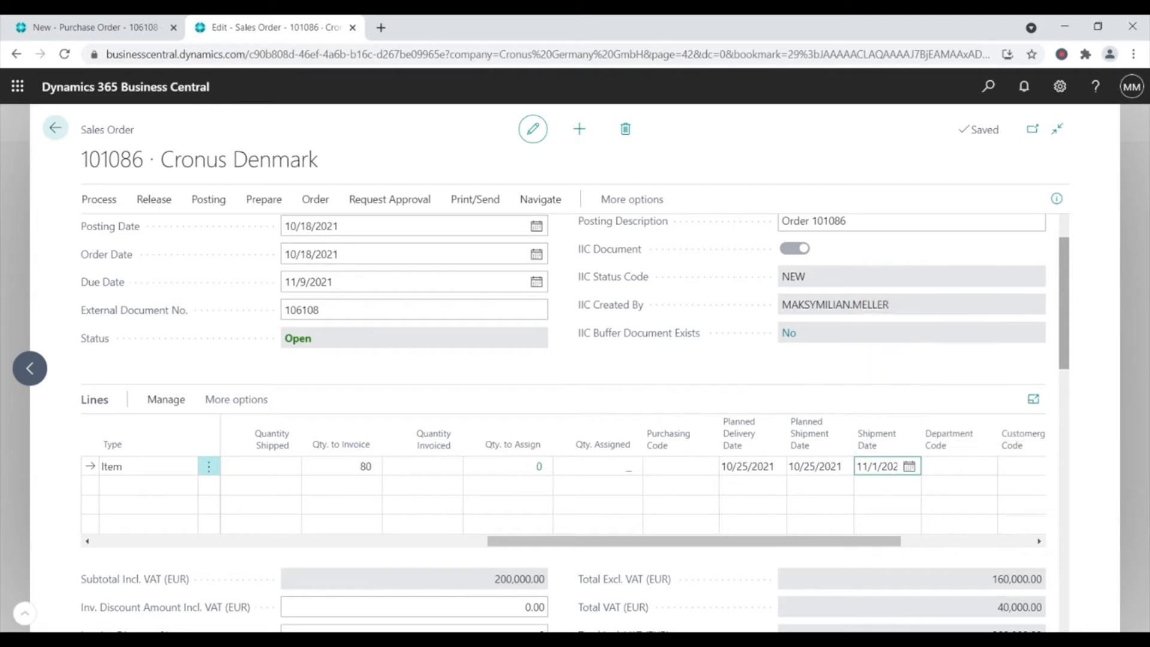
pyautogui.click(696, 473)
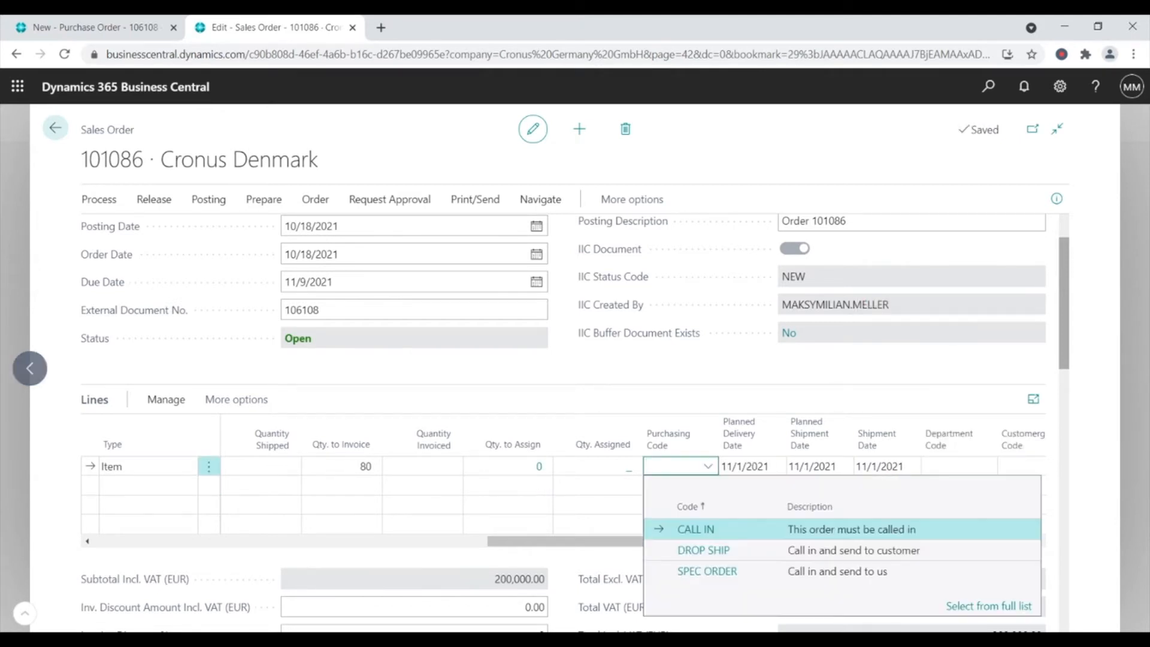
pyautogui.click(643, 385)
# - Release the changed sales order for Cronus Denmark
pyautogui.scroll(2, 623, 375)
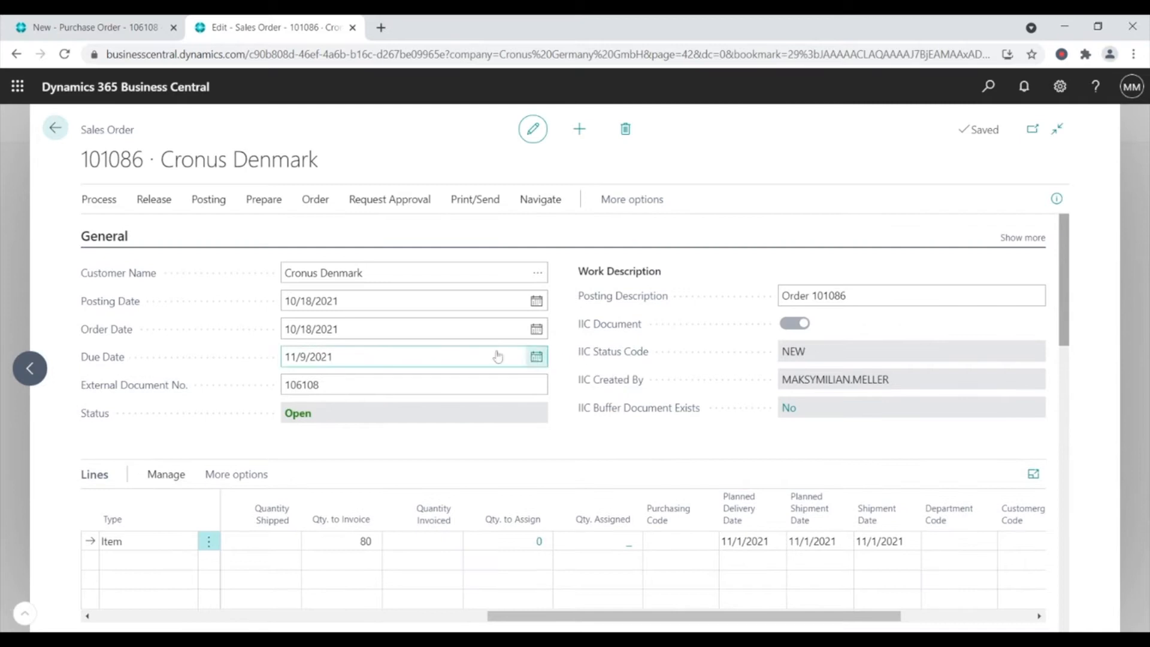
pyautogui.click(154, 198)
pyautogui.click(139, 231)
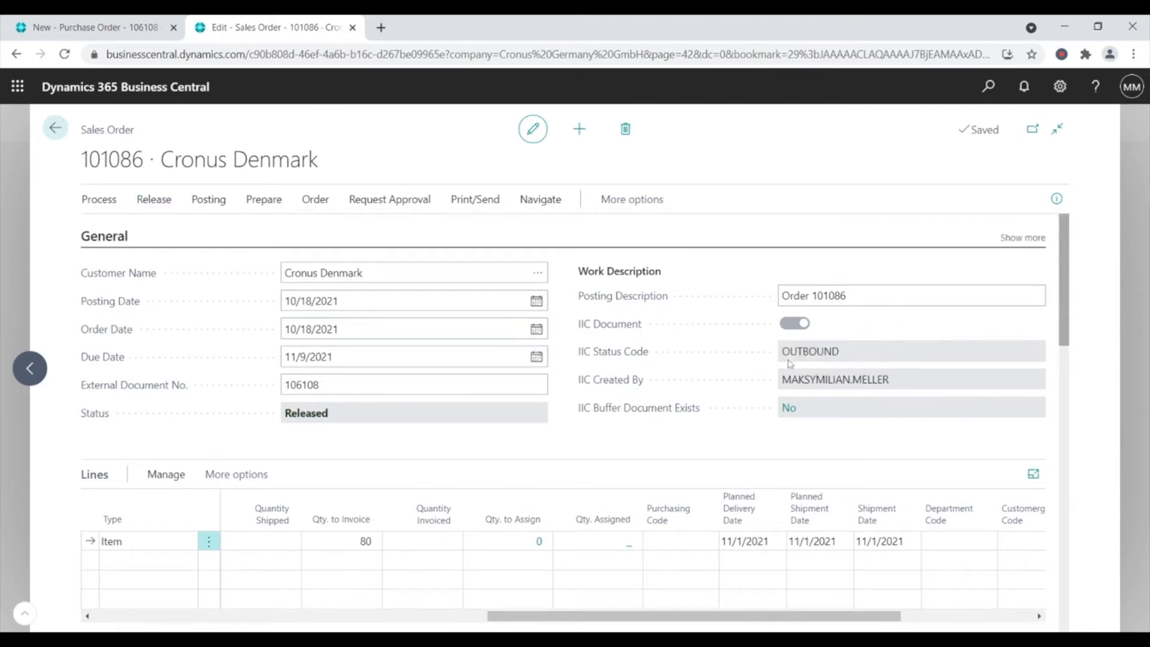
# - Search for "iic send" and run the send function to transmit the released sales order to Cronus Denmark
pyautogui.click(988, 88)
pyautogui.write('iic send')
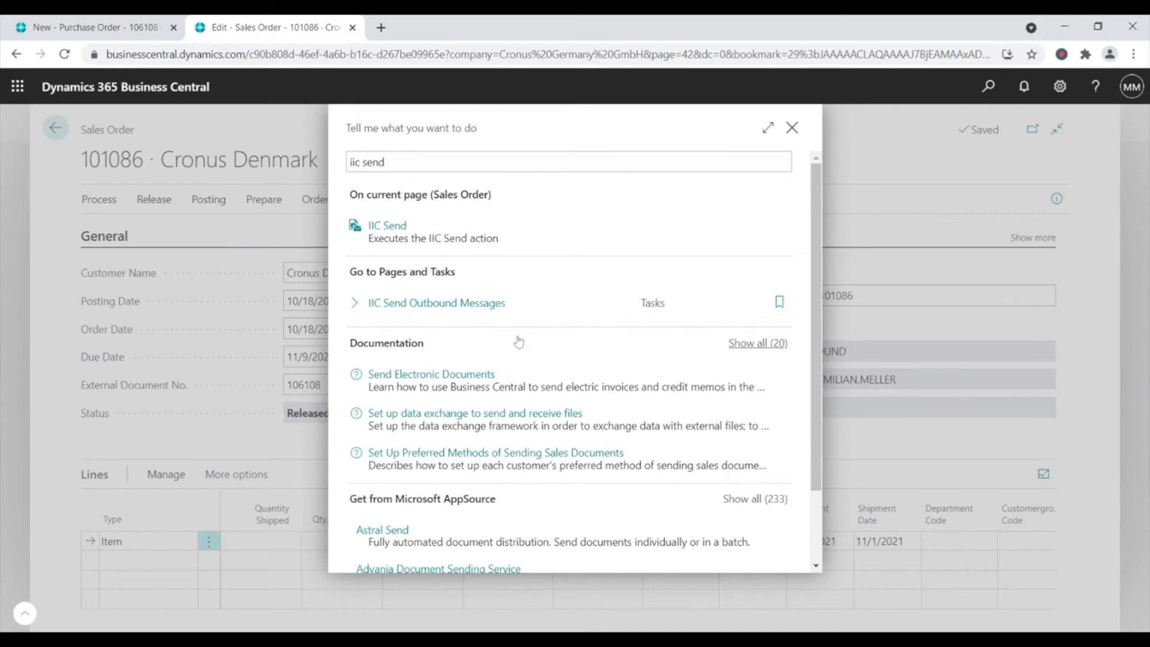
pyautogui.press('Return')
pyautogui.click(692, 406)
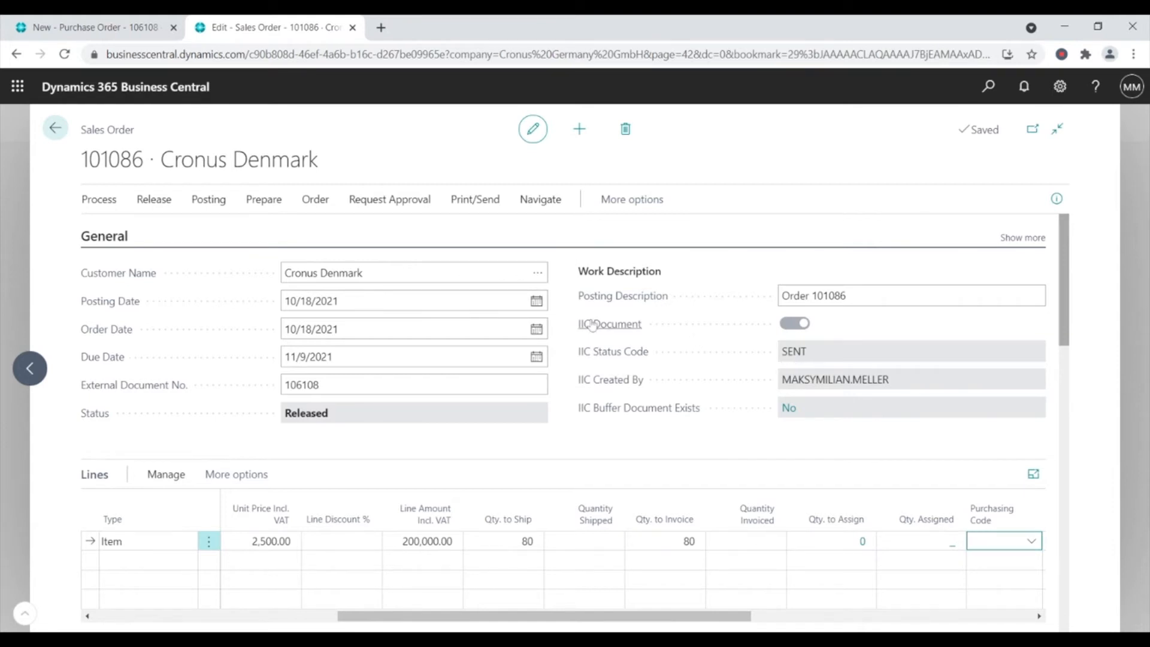
# - Return to the Cronus Denmark purchase order and open its existing IIC purchase buffer document for editing
pyautogui.click(91, 29)
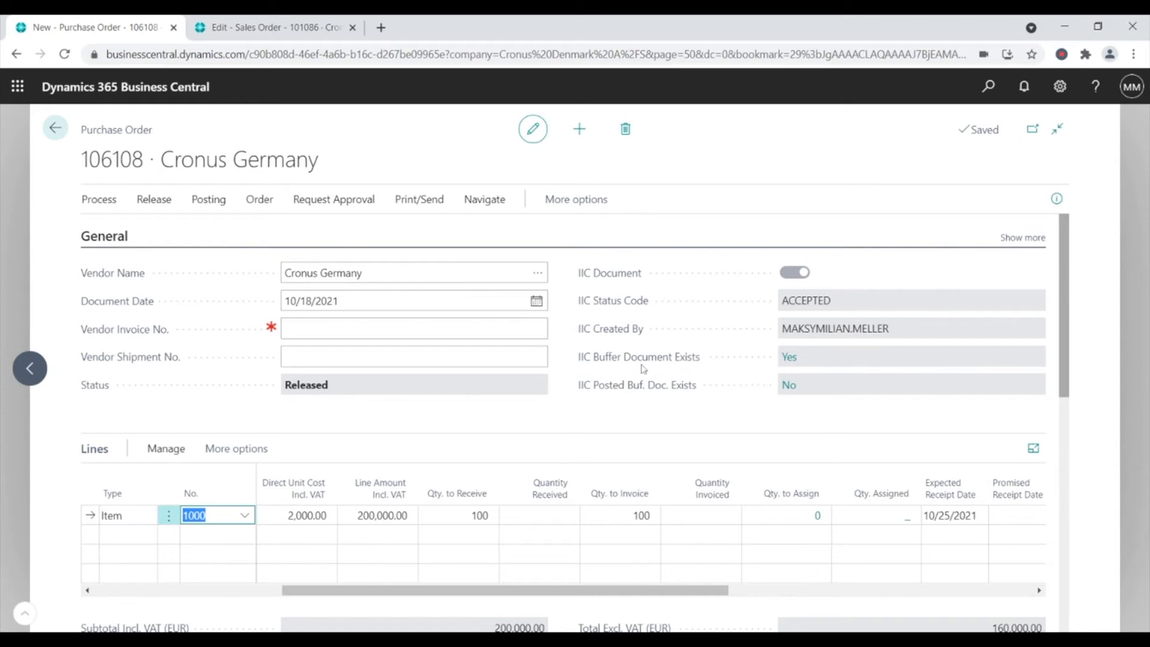
pyautogui.moveTo(598, 366)
pyautogui.click(790, 357)
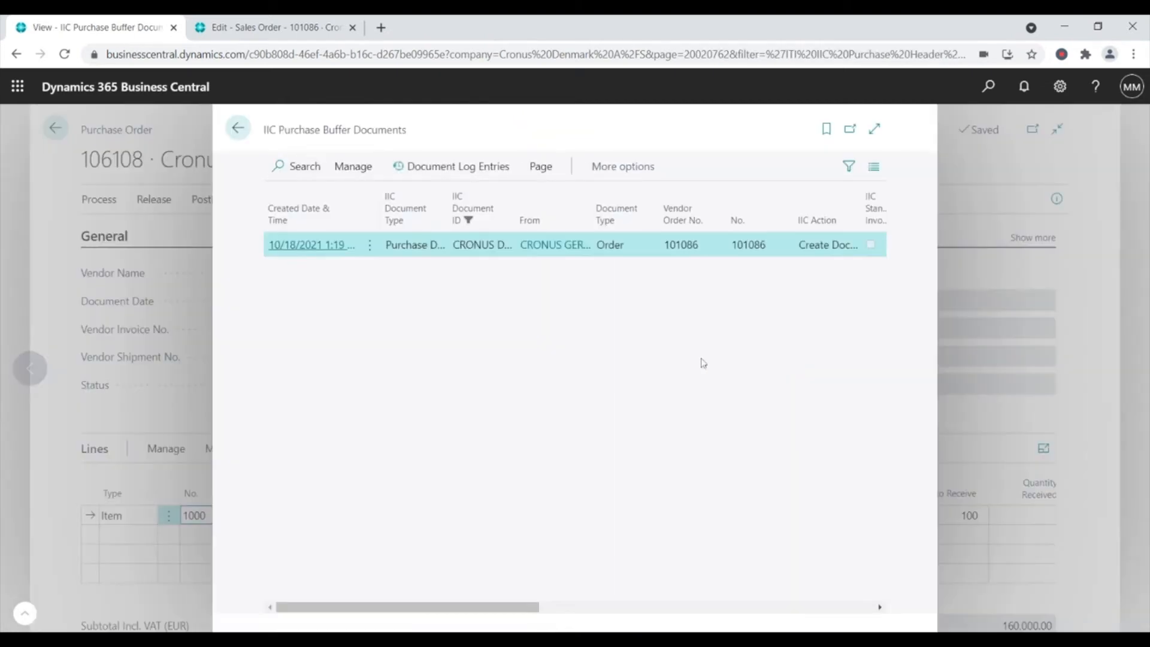
pyautogui.click(350, 168)
pyautogui.click(294, 198)
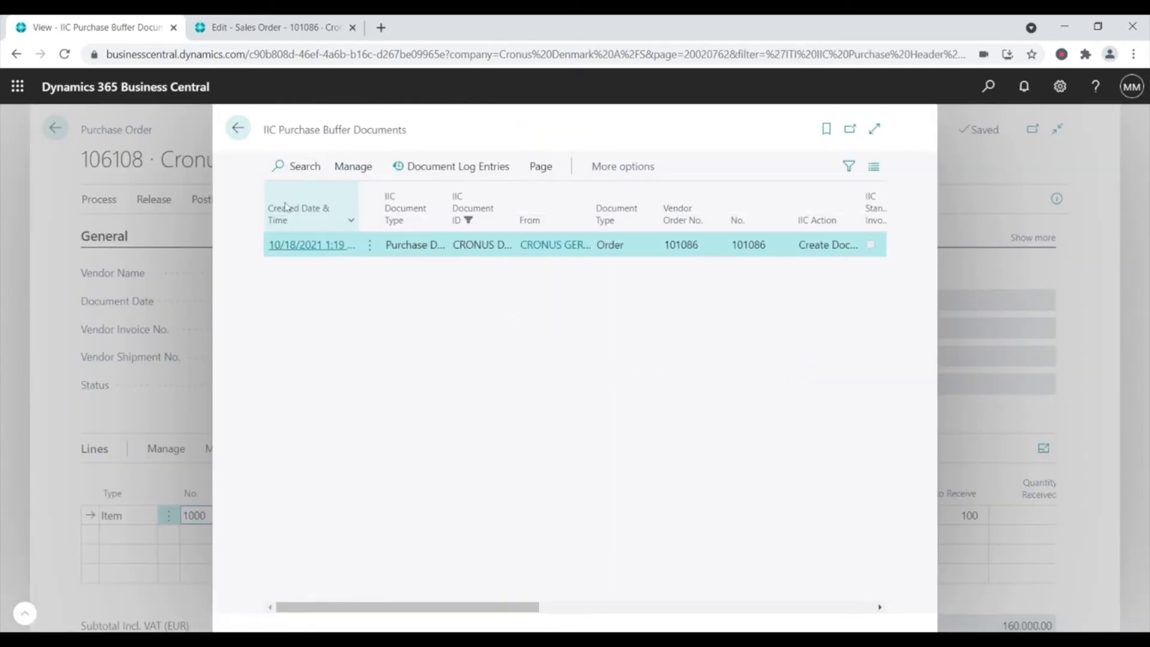
pyautogui.click(276, 211)
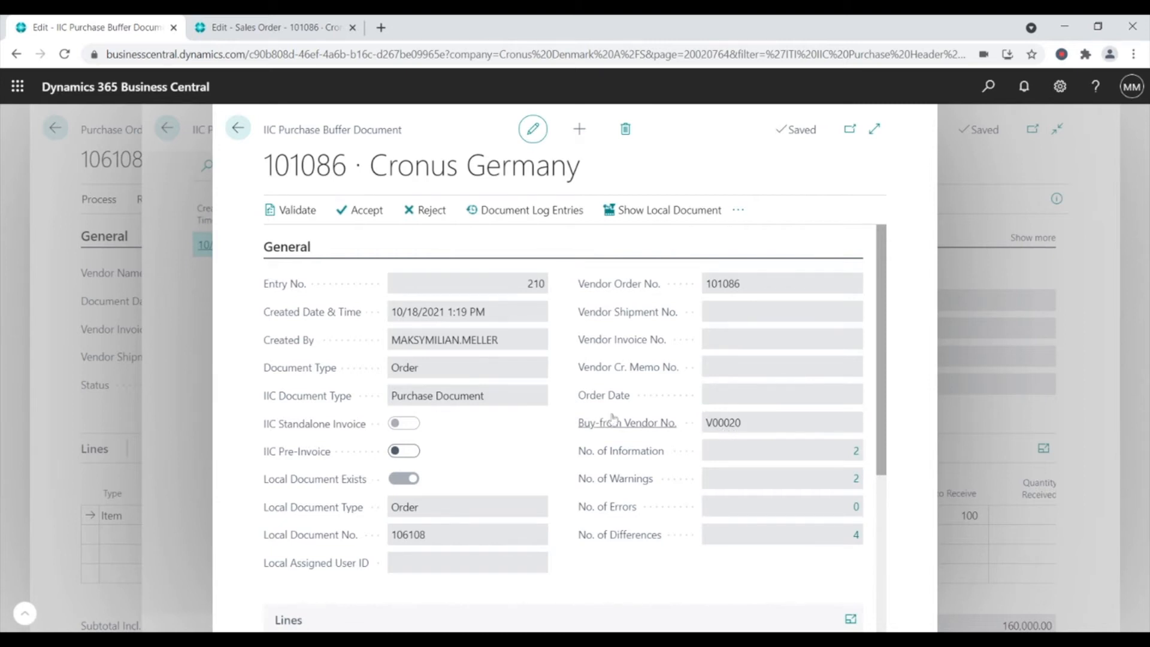
# - Review the list of field differences identified for the purchase buffer document, and return to the document
pyautogui.scroll(-1, 596, 419)
pyautogui.scroll(1, 562, 412)
pyautogui.click(855, 536)
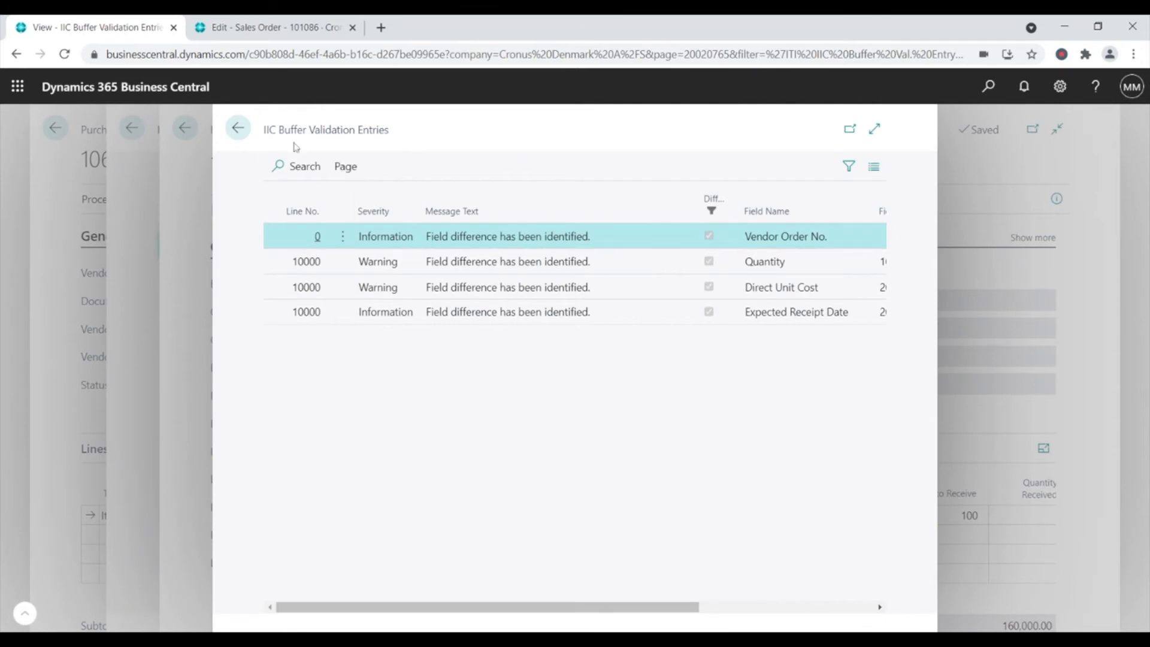
pyautogui.click(239, 128)
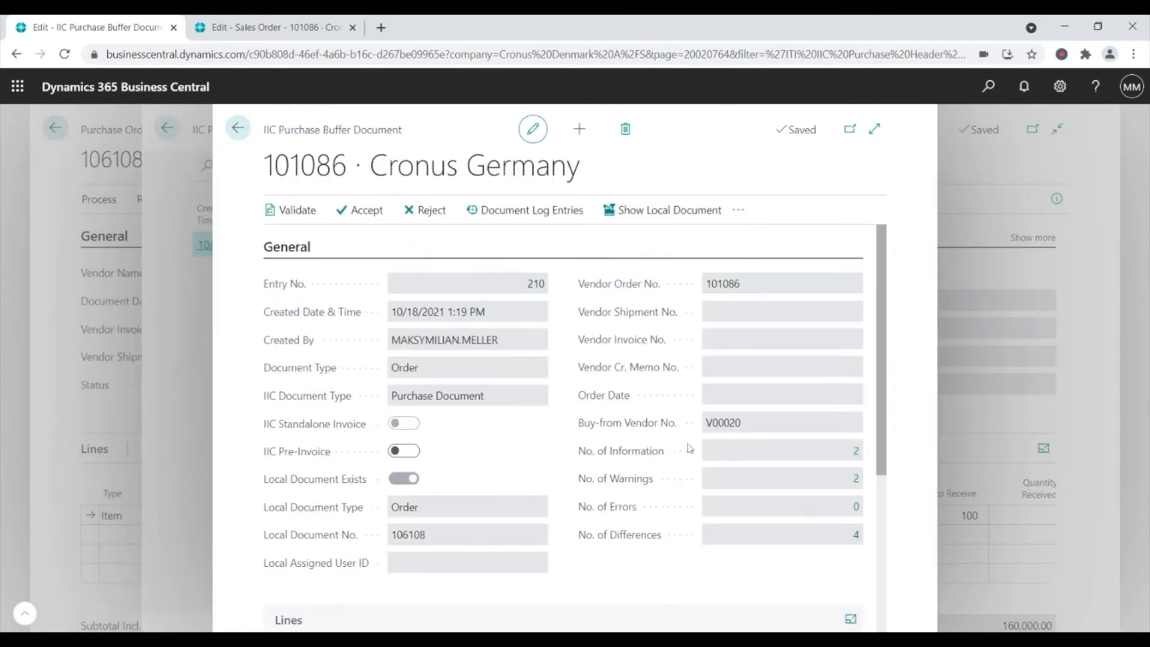
# - Compare the local and received values of the buffer document's information entries, and return to the document
pyautogui.click(848, 459)
pyautogui.moveTo(631, 609); pyautogui.dragTo(805, 613)
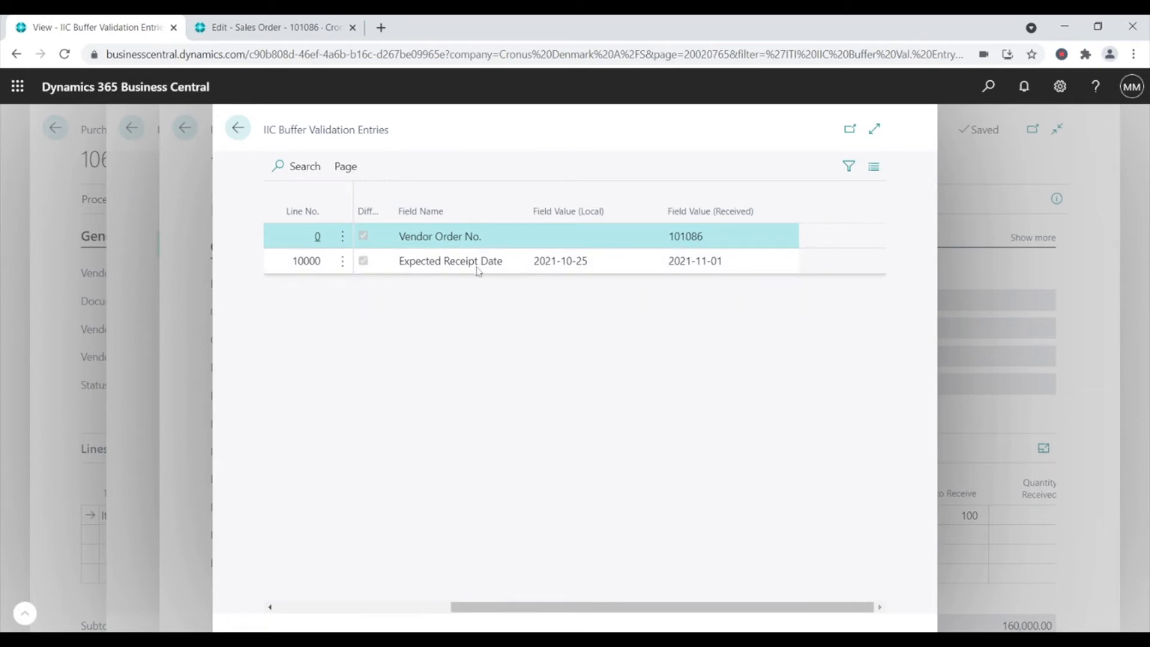
pyautogui.click(700, 268)
pyautogui.click(238, 129)
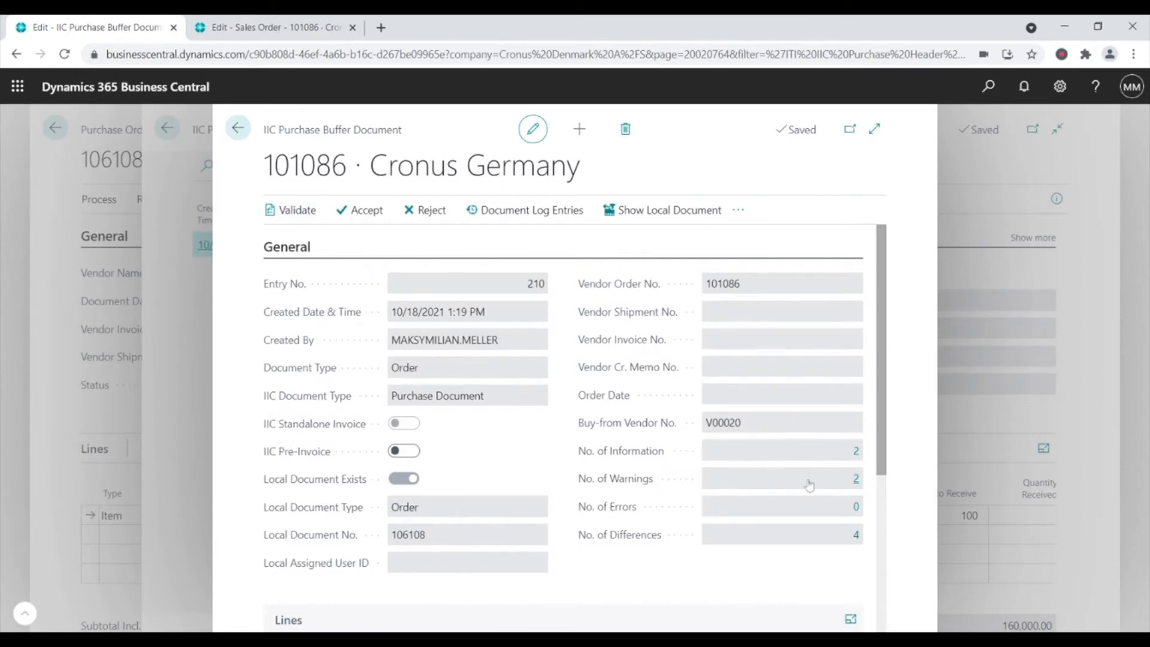
# - Compare the local and received values of the buffer document's warning entries, and return to the document
pyautogui.click(848, 482)
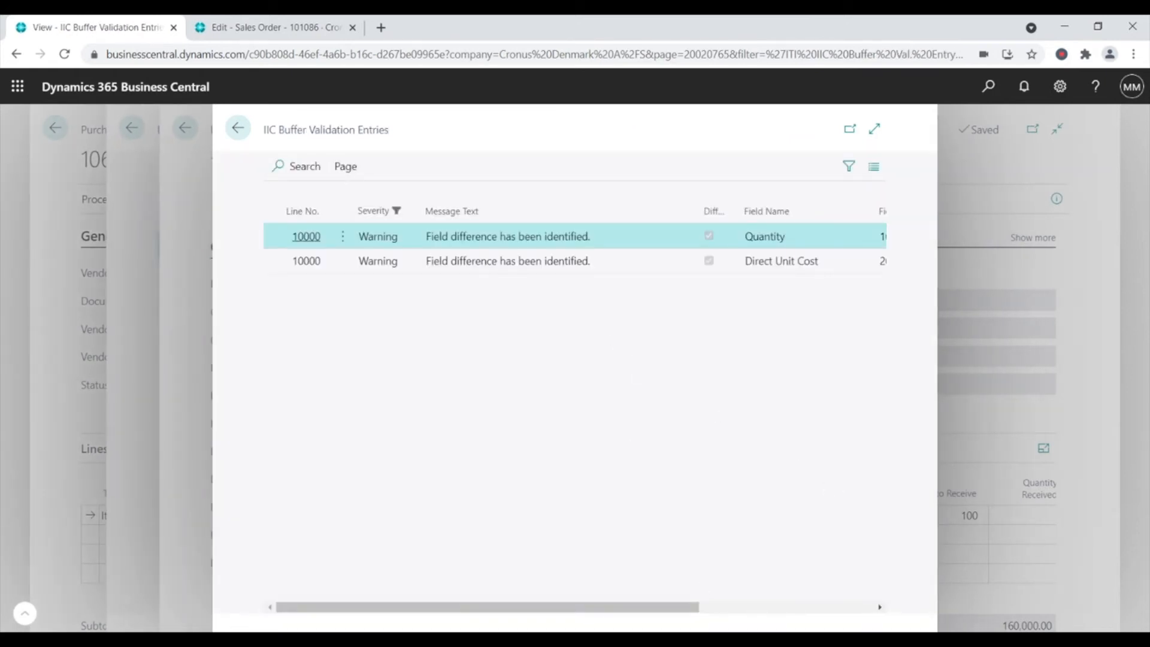
pyautogui.moveTo(681, 607); pyautogui.dragTo(856, 605)
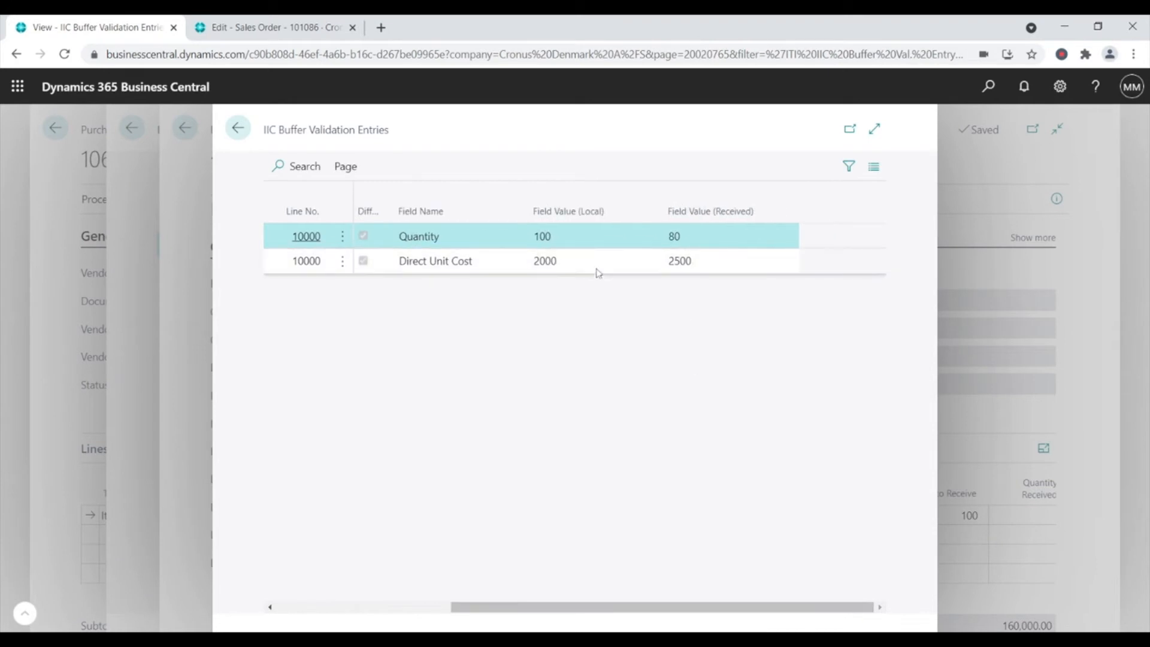
pyautogui.click(238, 128)
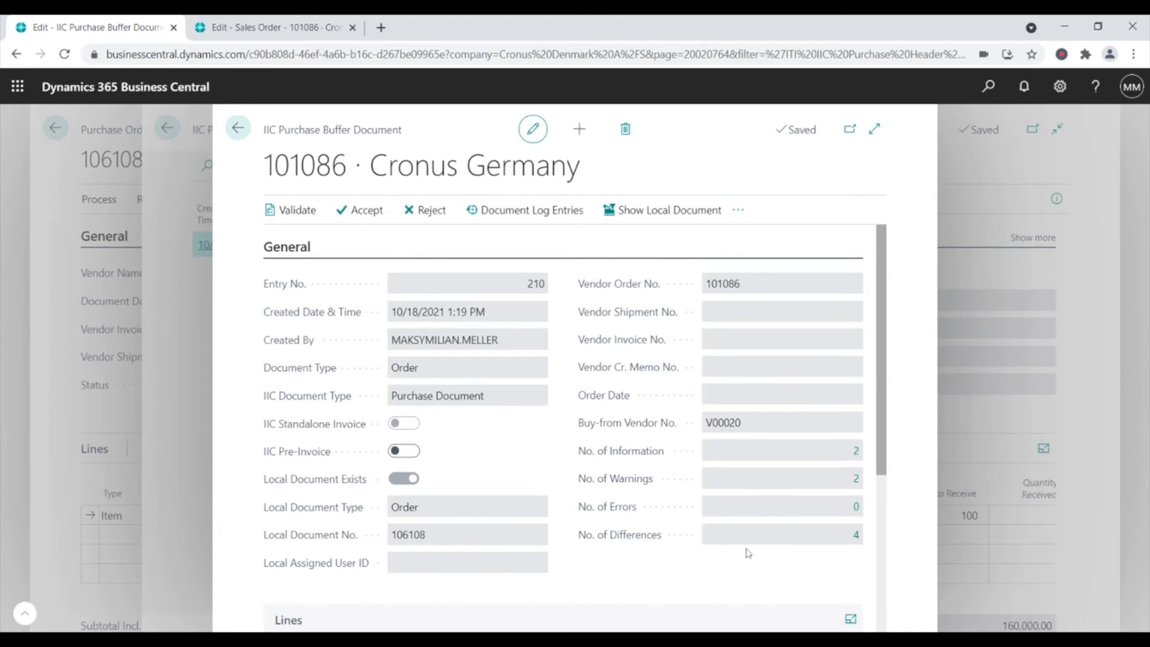
# - Examine the purchase buffer document's line, including its action and validation counts, and expand the Internal section to see its details
pyautogui.scroll(-3, 748, 552)
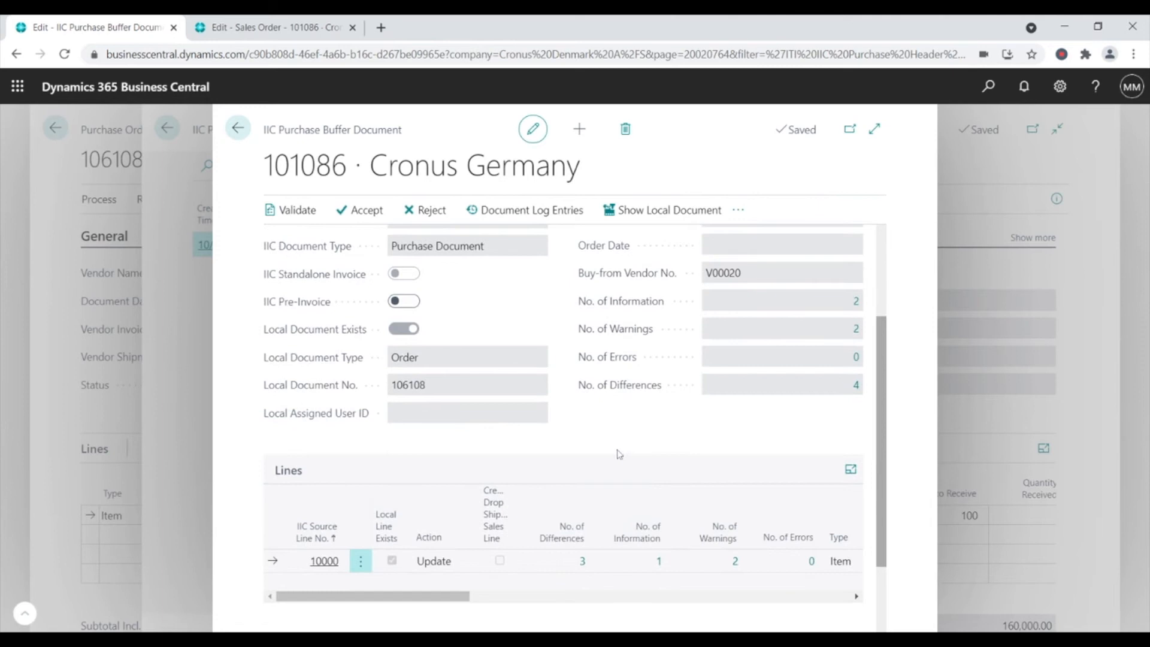
pyautogui.scroll(-1, 584, 479)
pyautogui.scroll(-1, 561, 488)
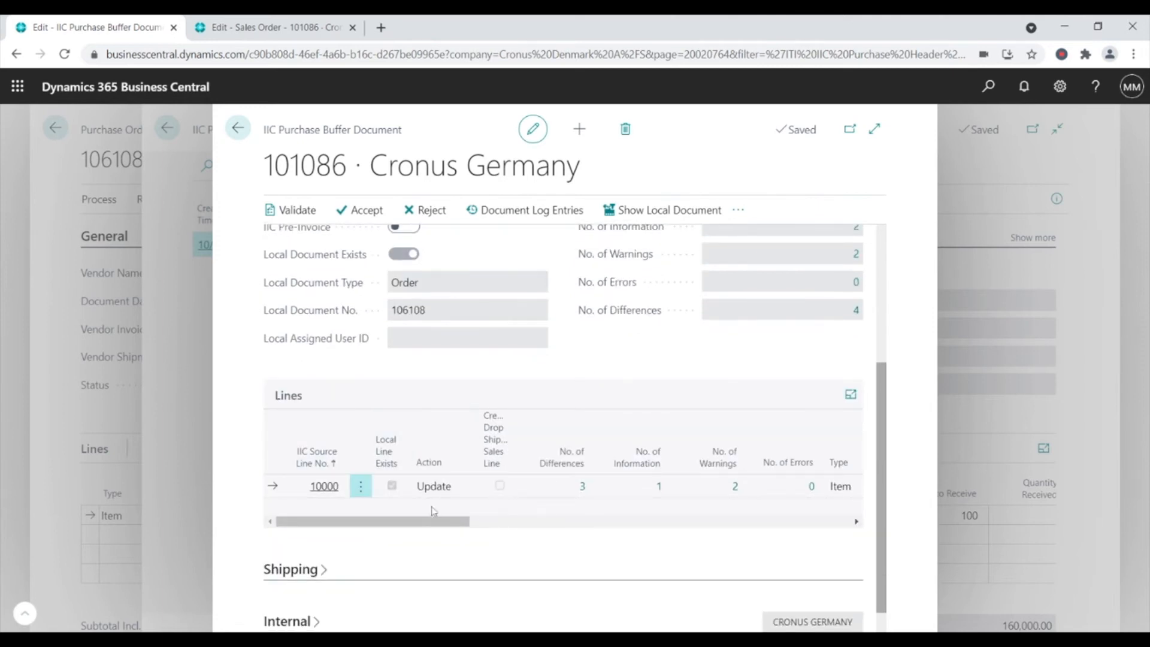
pyautogui.moveTo(429, 521)
pyautogui.mouseDown()
pyautogui.moveTo(689, 532)
pyautogui.moveTo(445, 531)
pyautogui.mouseUp()
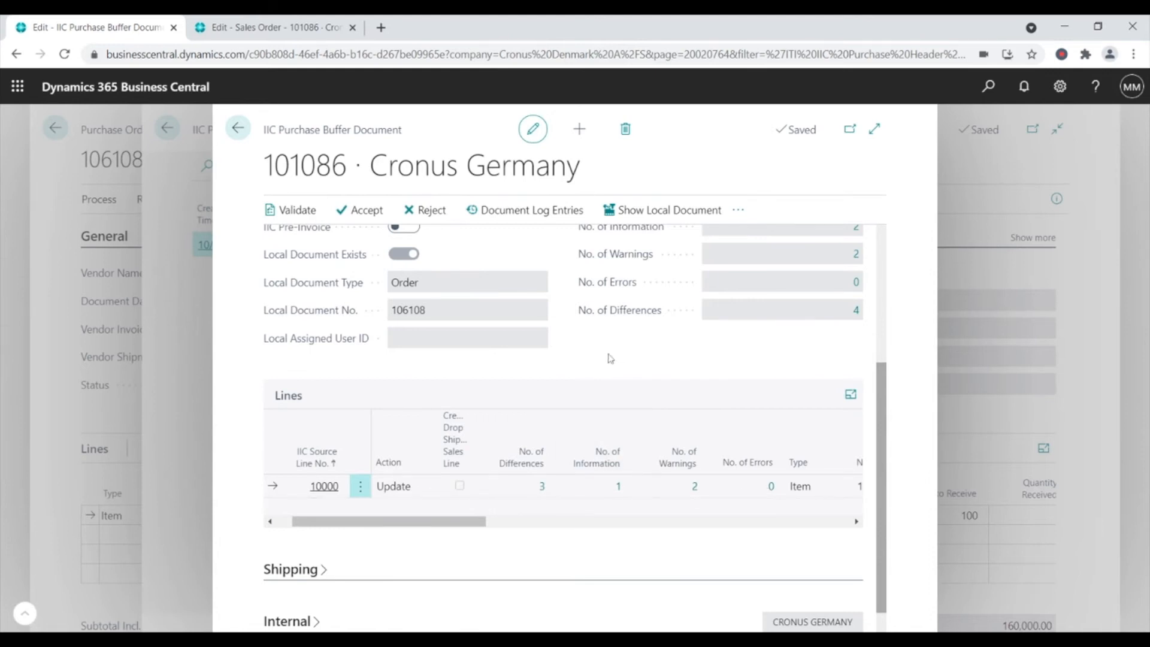
pyautogui.scroll(1, 610, 358)
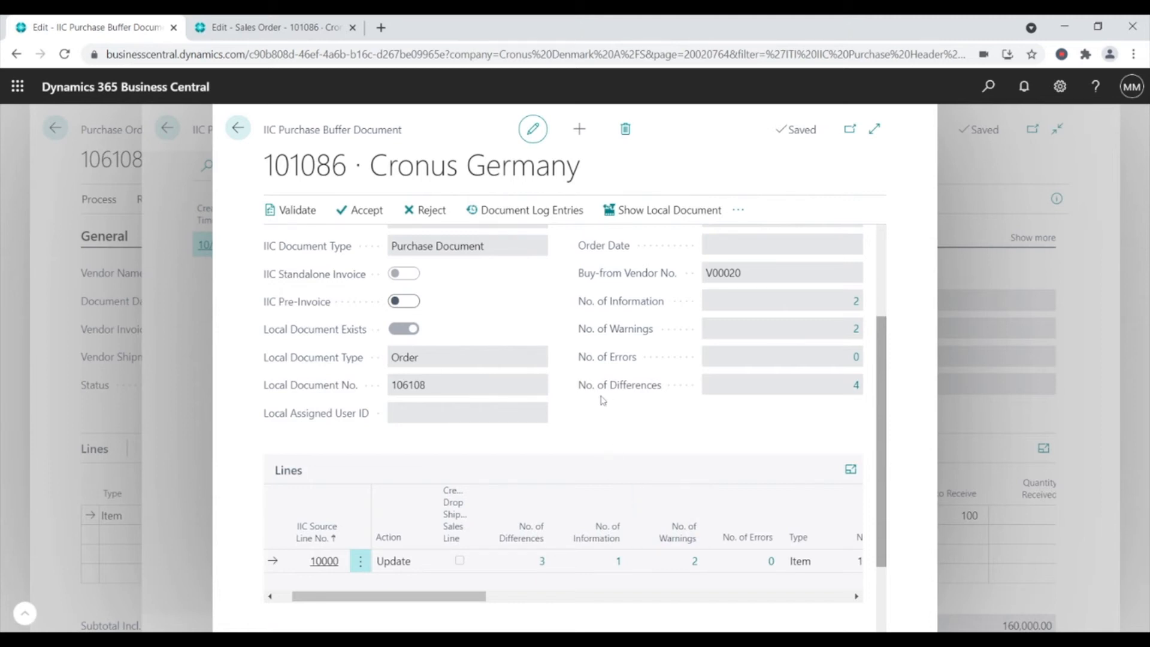
pyautogui.scroll(-2, 692, 413)
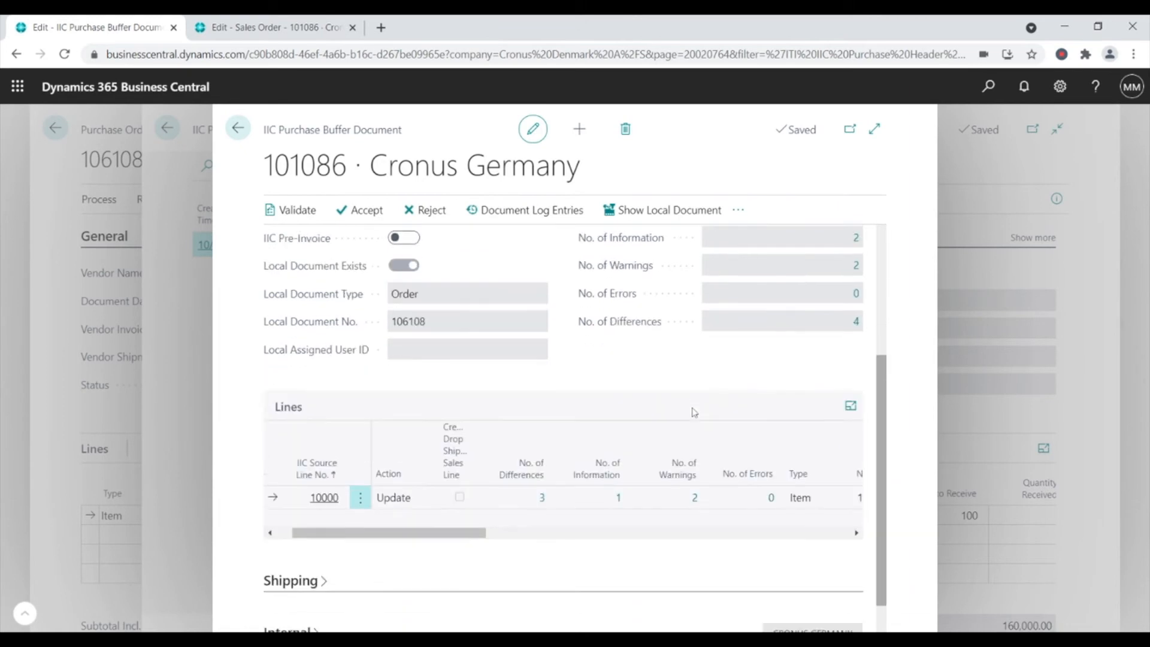
pyautogui.click(295, 593)
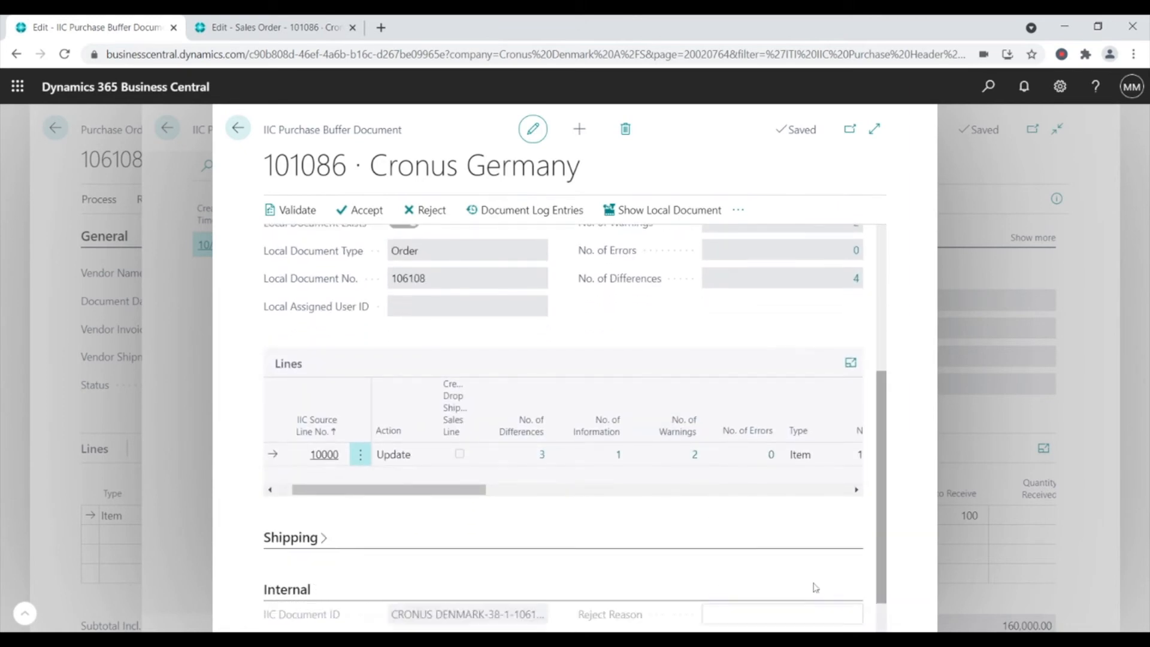
pyautogui.scroll(-1, 748, 582)
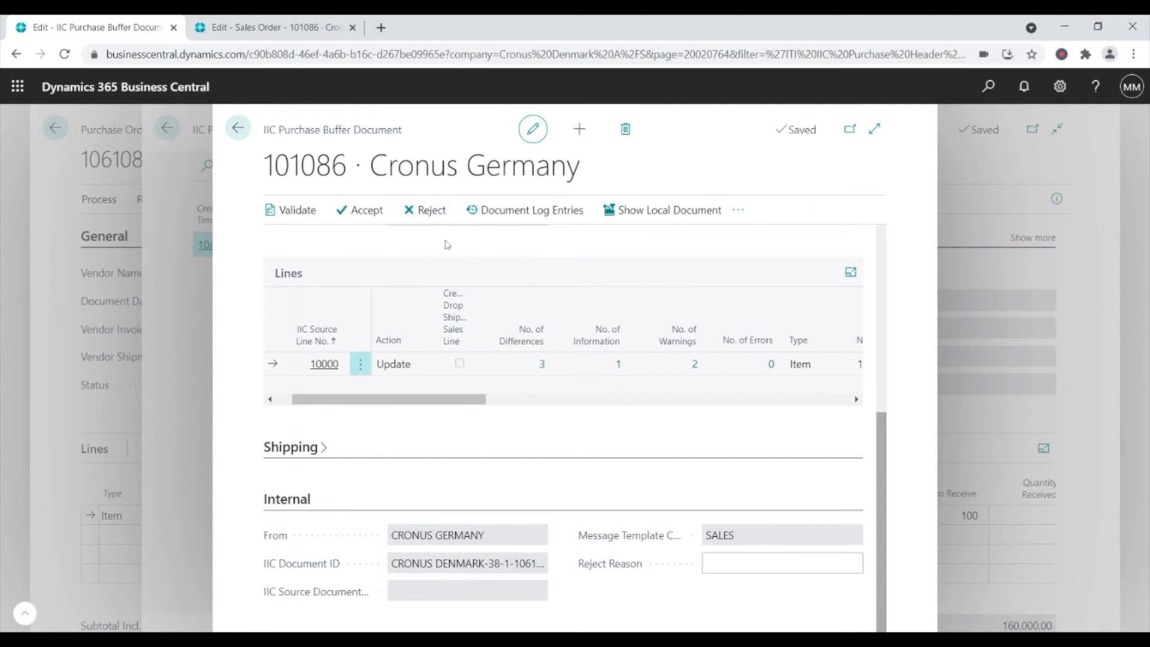
# - Accept the purchase buffer document despite its warnings and open the updated purchase order
pyautogui.scroll(6, 447, 244)
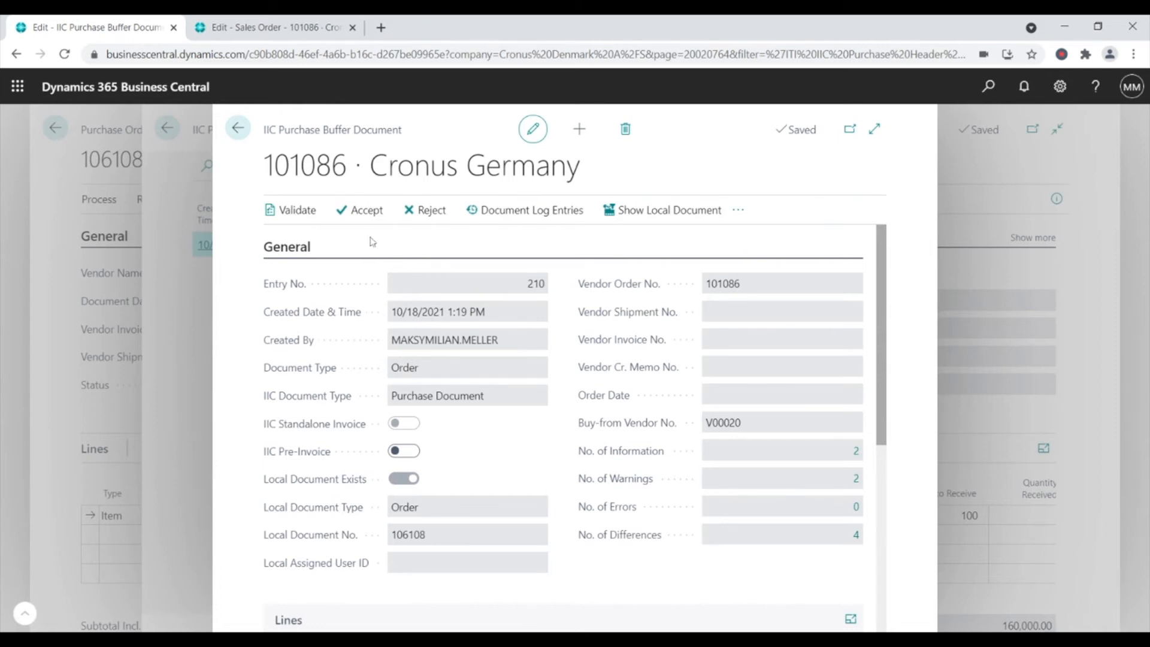
pyautogui.click(362, 211)
pyautogui.click(639, 405)
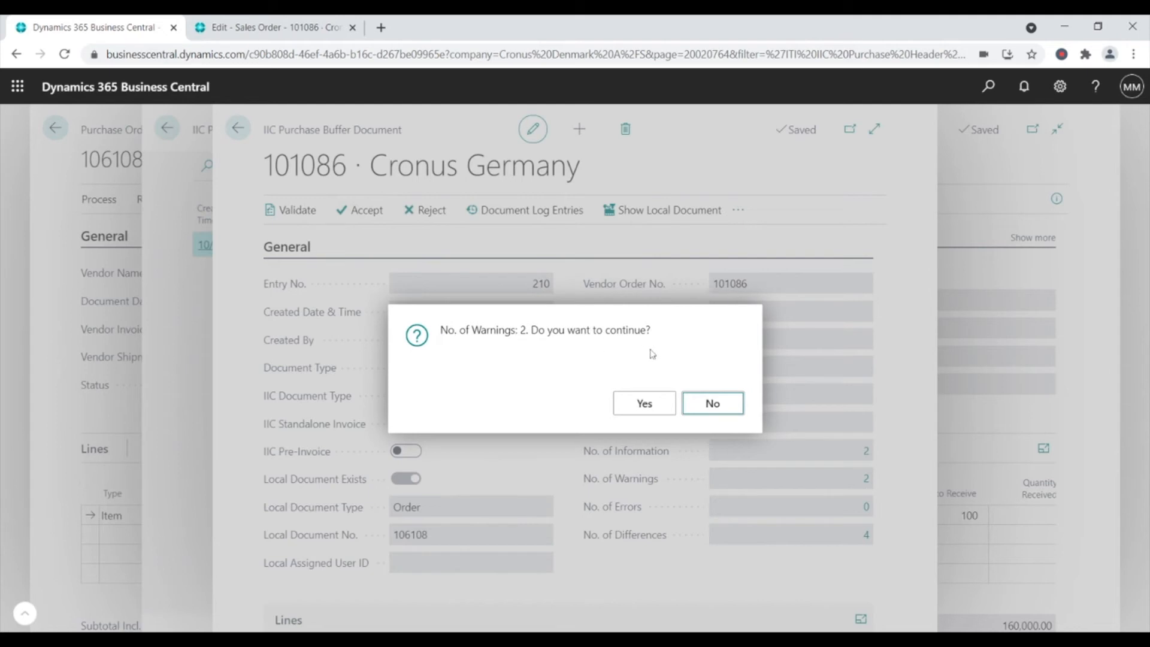
pyautogui.click(632, 407)
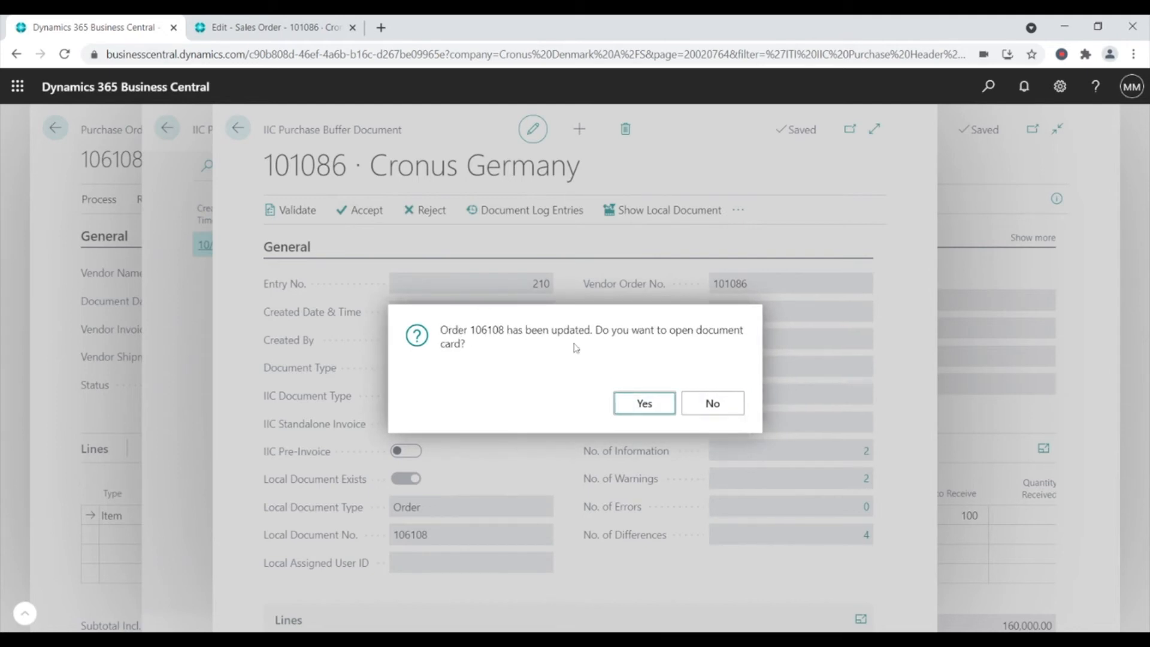
pyautogui.click(642, 405)
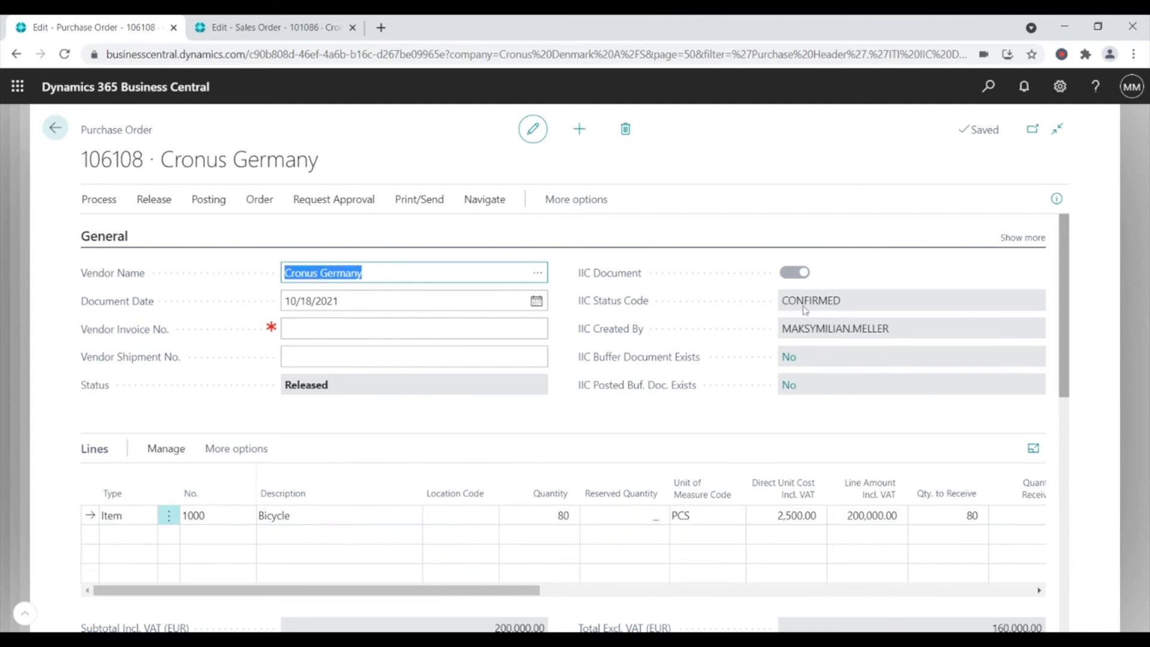
# - Run the IIC Send Outbound Messages task from the purchase order, and check the order line's received and invoiced quantities
pyautogui.click(987, 94)
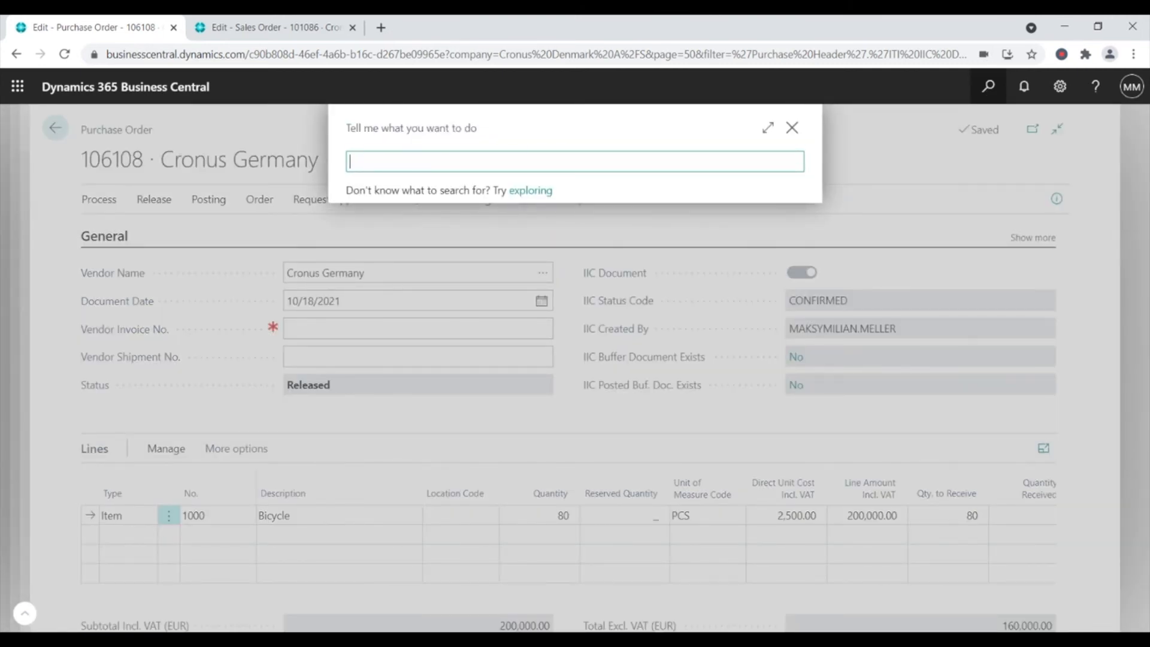
pyautogui.write('iic send')
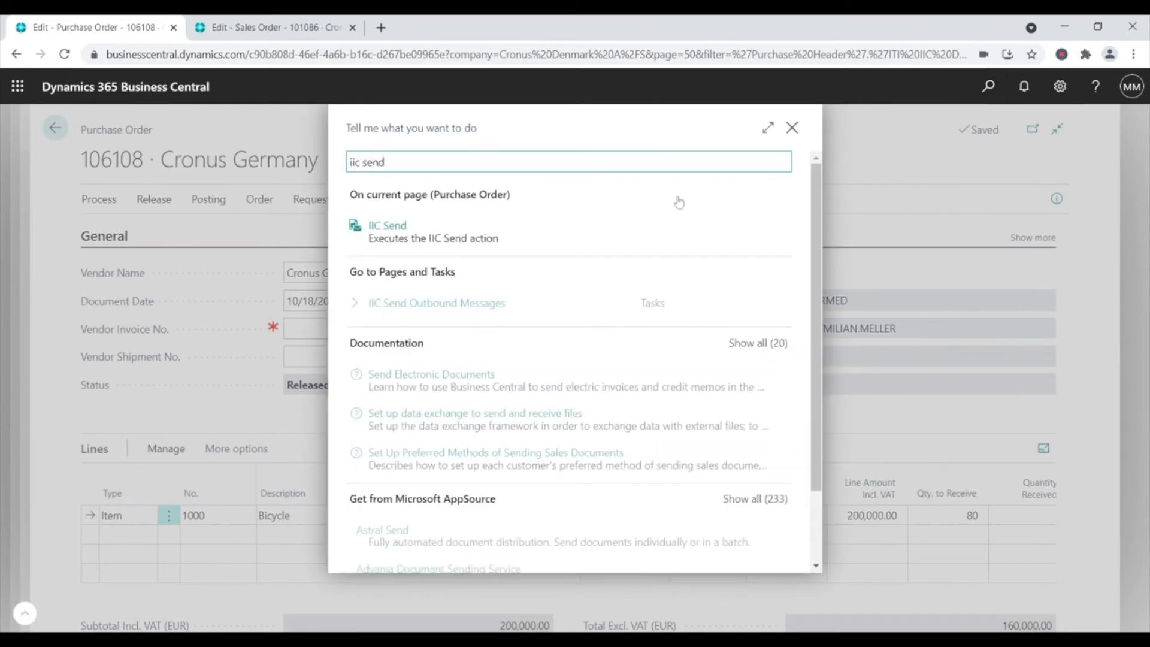
pyautogui.press('Return')
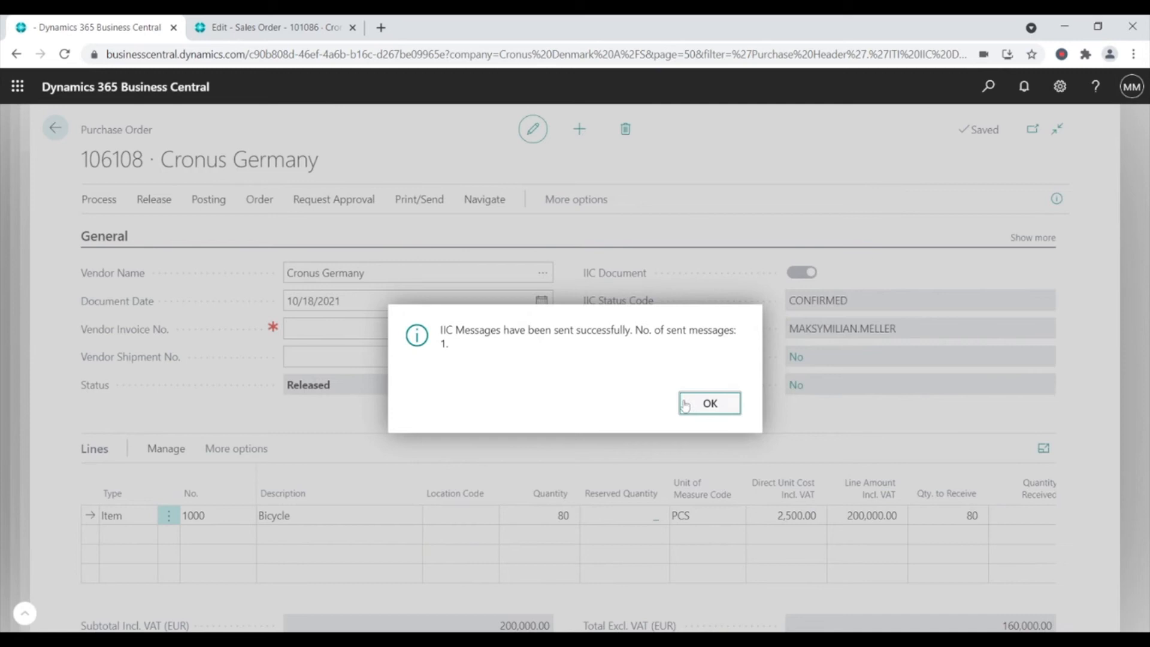
pyautogui.click(684, 404)
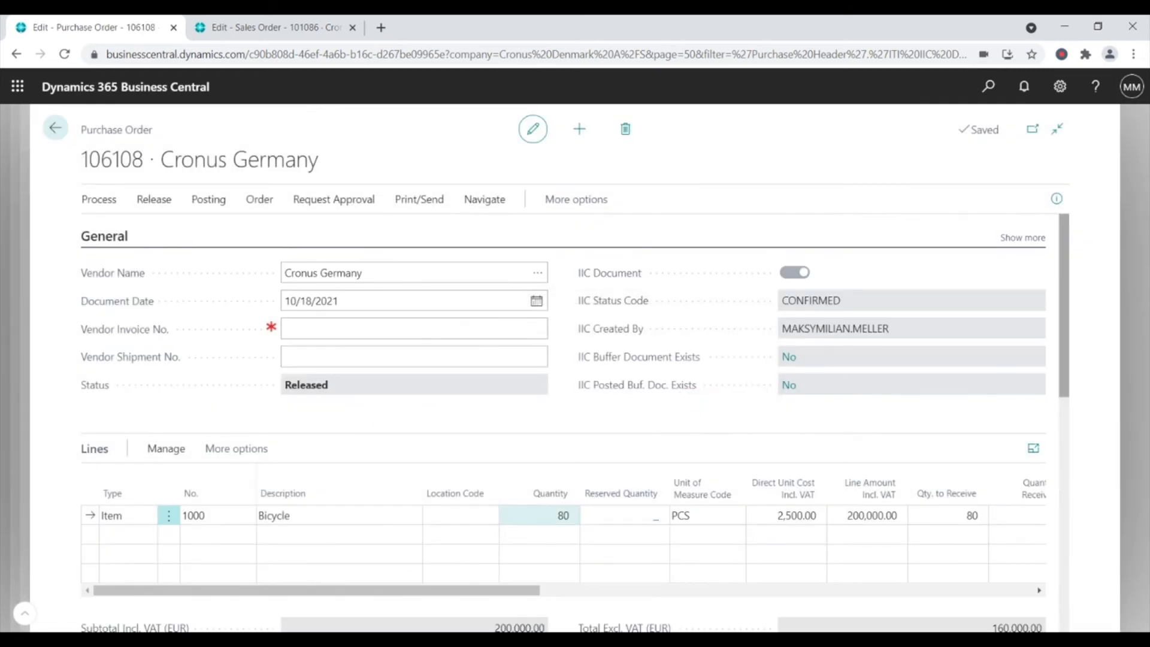
pyautogui.moveTo(510, 592); pyautogui.dragTo(520, 596)
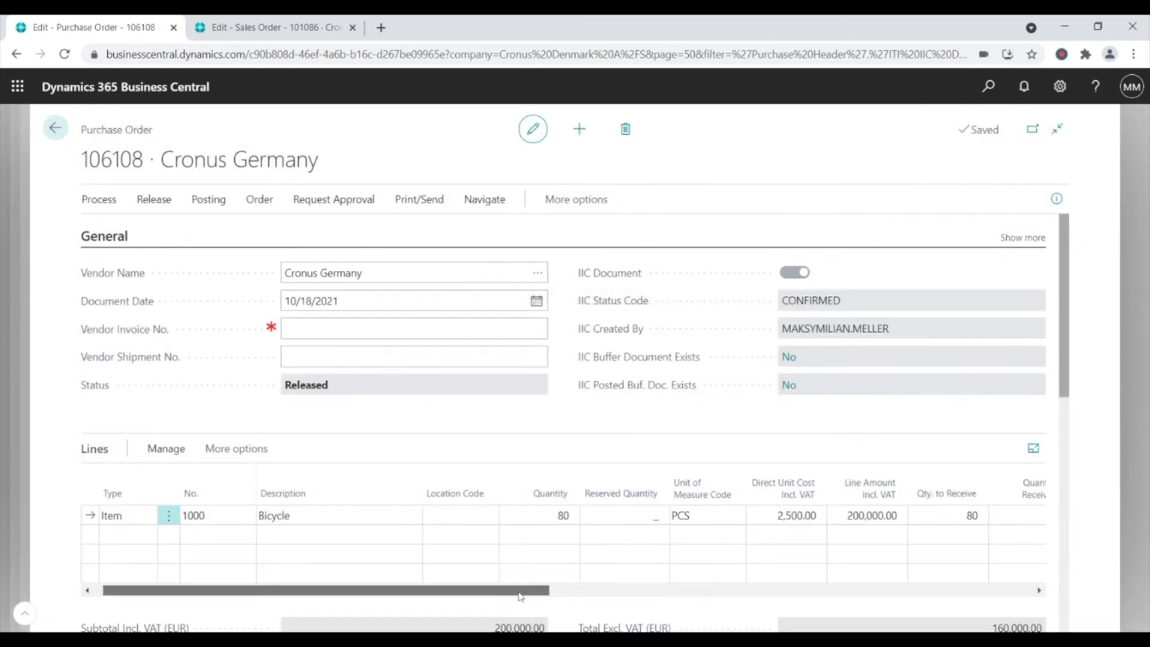
pyautogui.moveTo(535, 597); pyautogui.dragTo(775, 613)
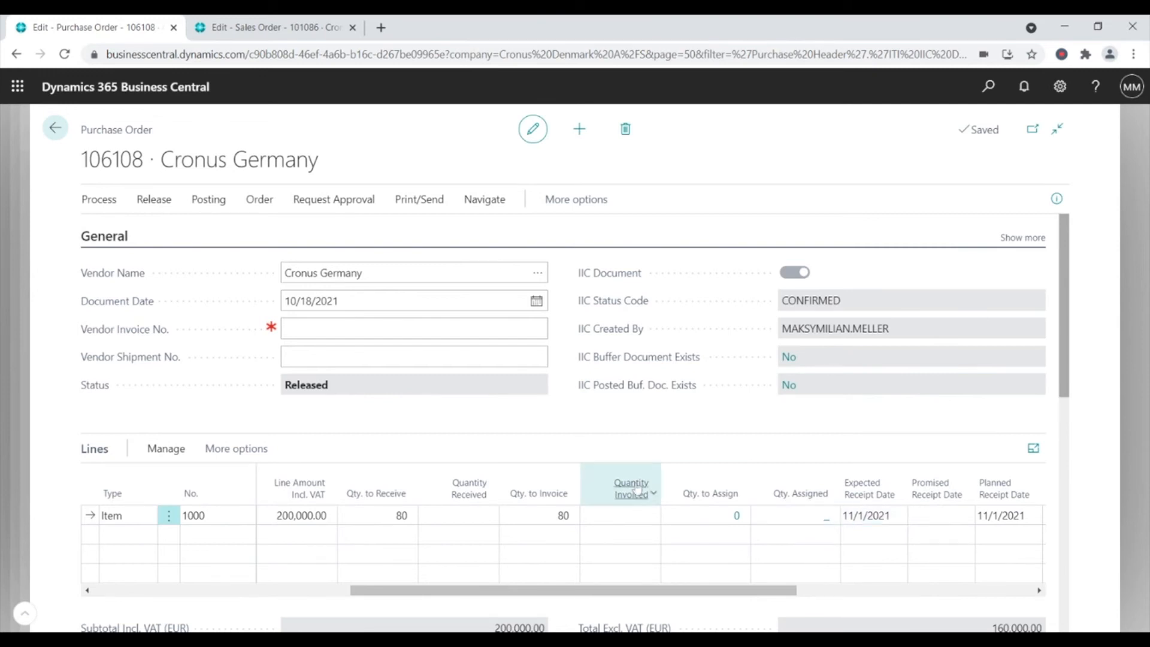
# - Post only the shipment of Cronus Germany's sales order for Cronus Denmark, using the Ship option
pyautogui.click(262, 30)
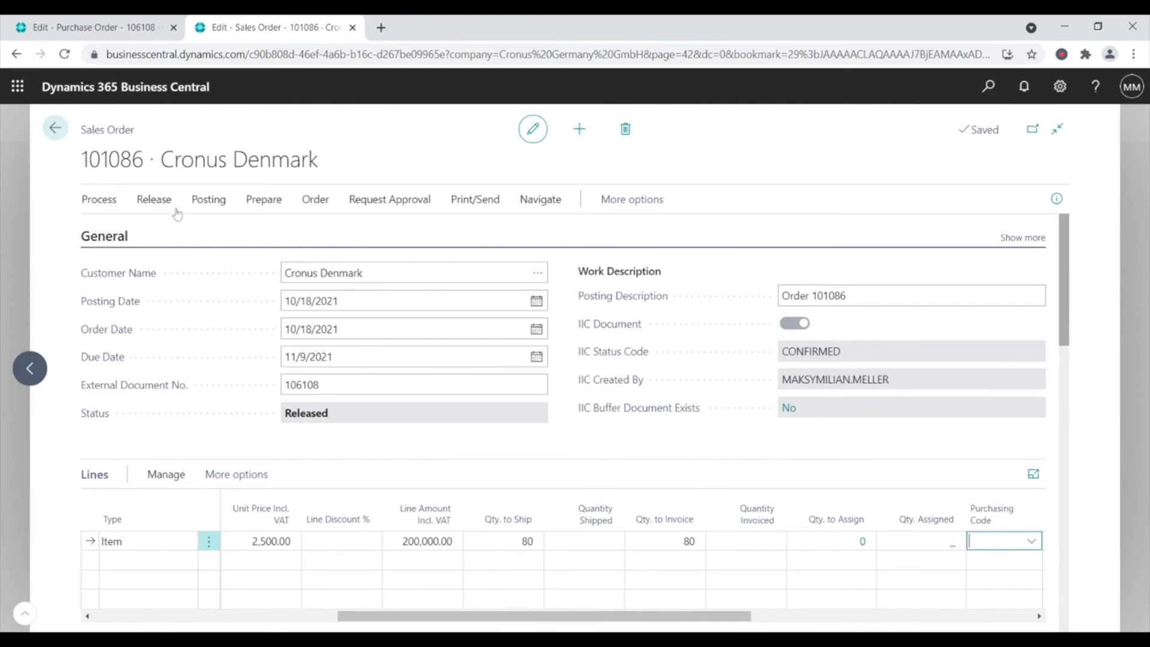
pyautogui.click(204, 200)
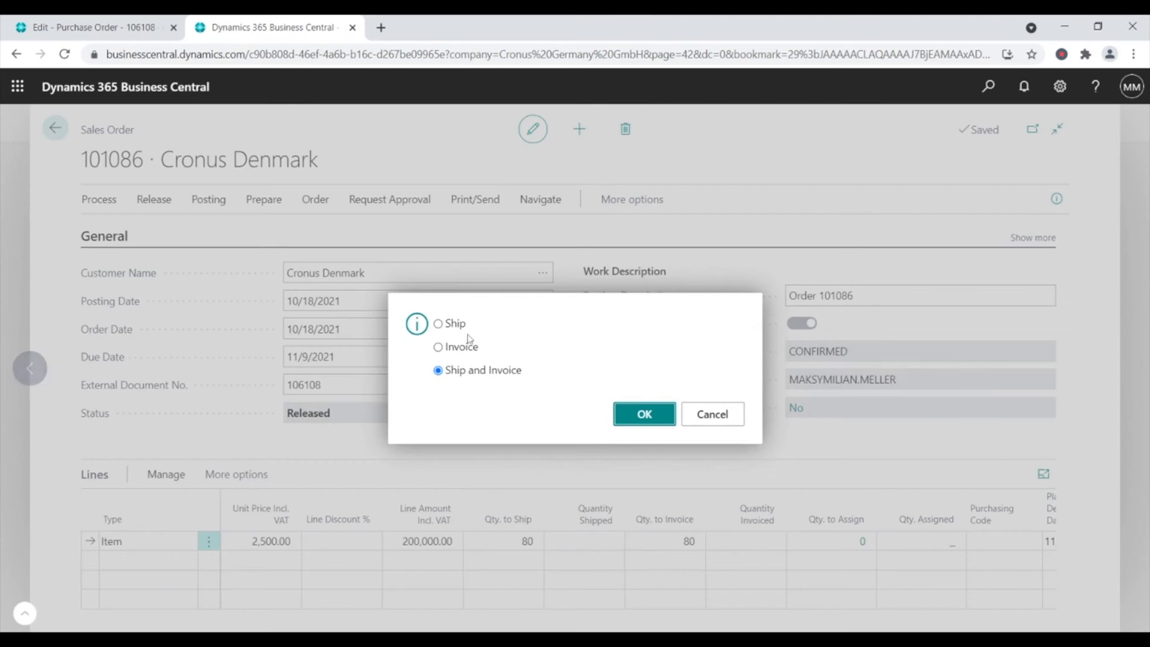
pyautogui.click(440, 323)
pyautogui.click(633, 412)
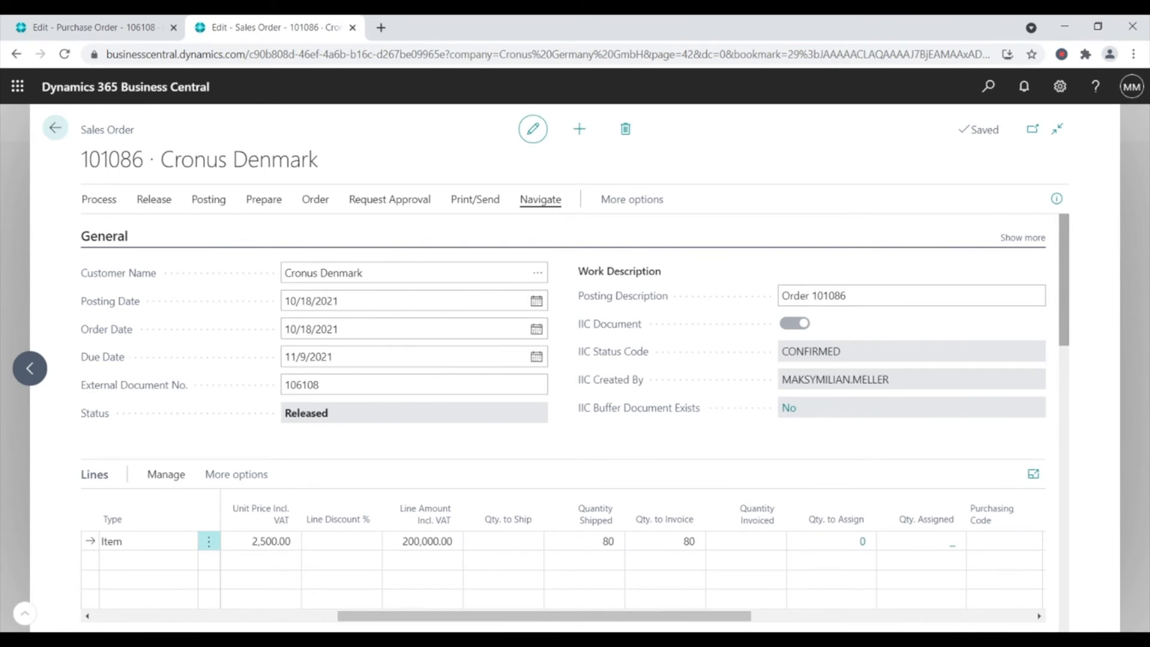
# - Open the posted sales shipment linked to the sales order and queue it for intercompany transfer with IIC Send
pyautogui.click(539, 204)
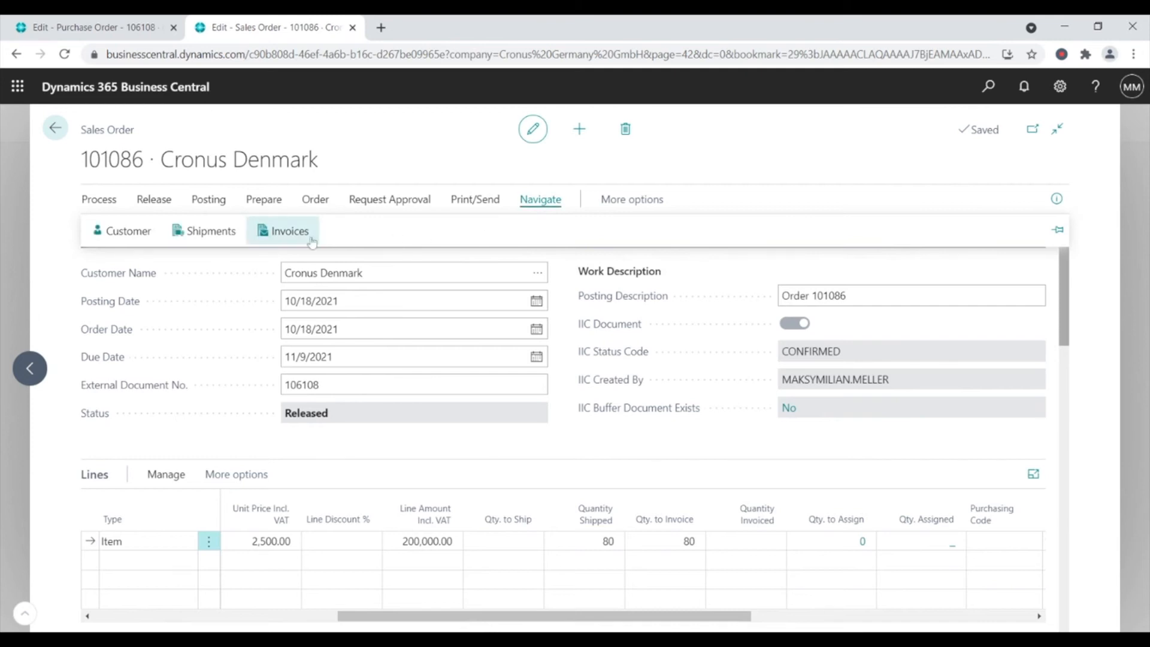
pyautogui.click(215, 229)
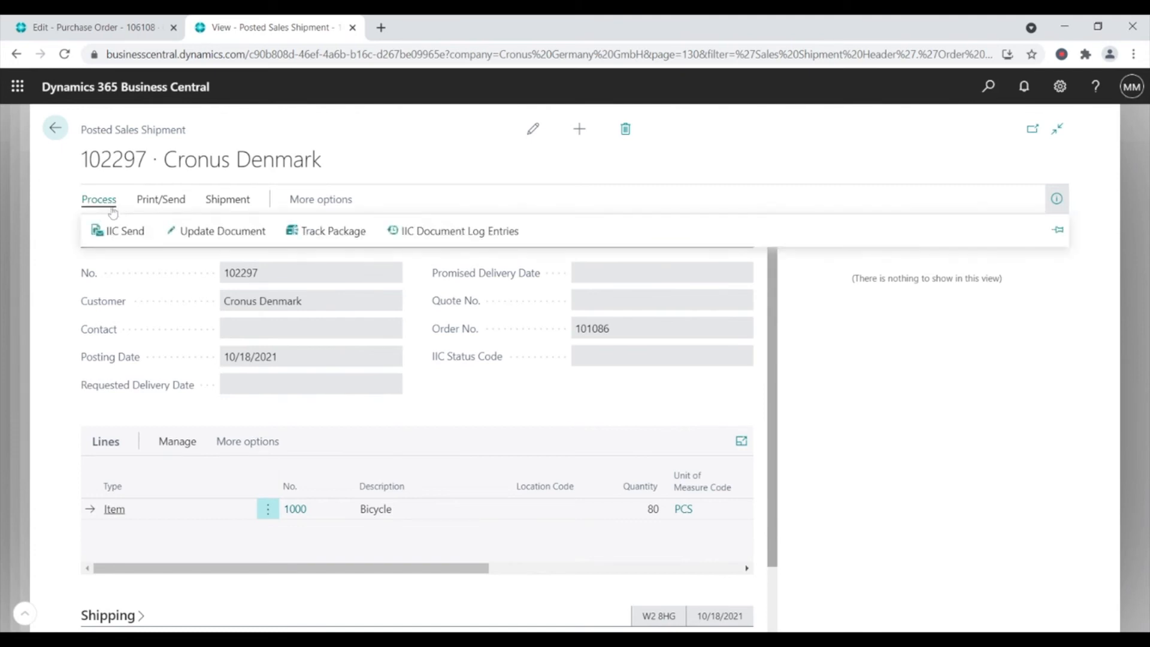
pyautogui.click(114, 231)
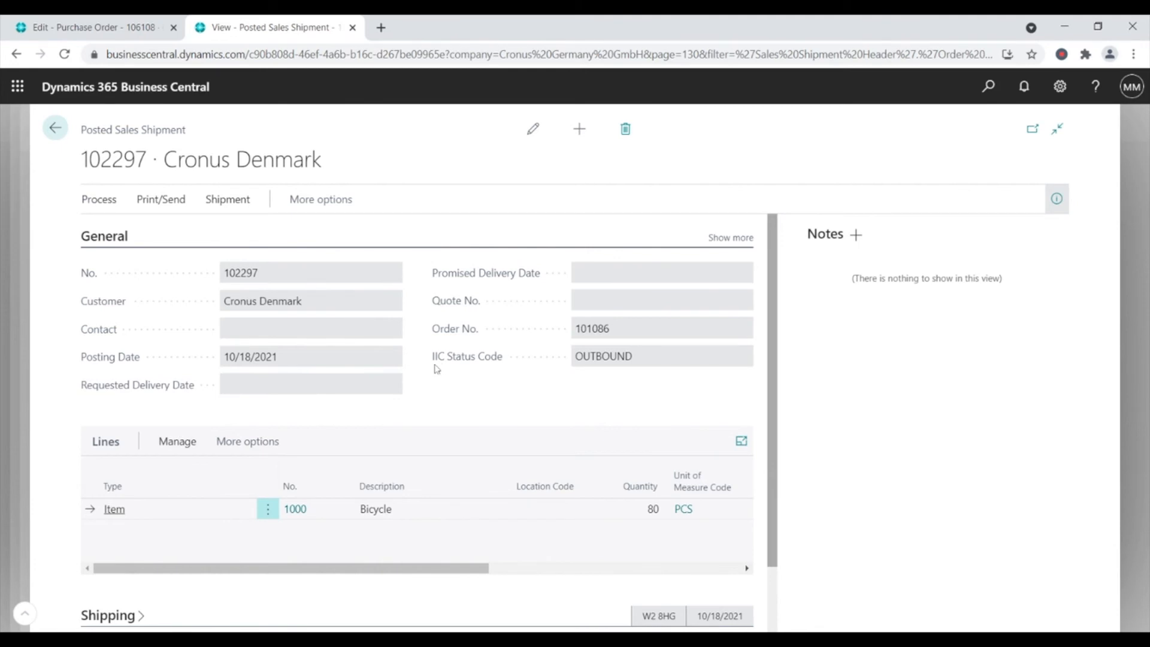
# - Run the IIC Send Outbound Messages task to transmit the queued posted sales shipment to Cronus Denmark
pyautogui.click(985, 100)
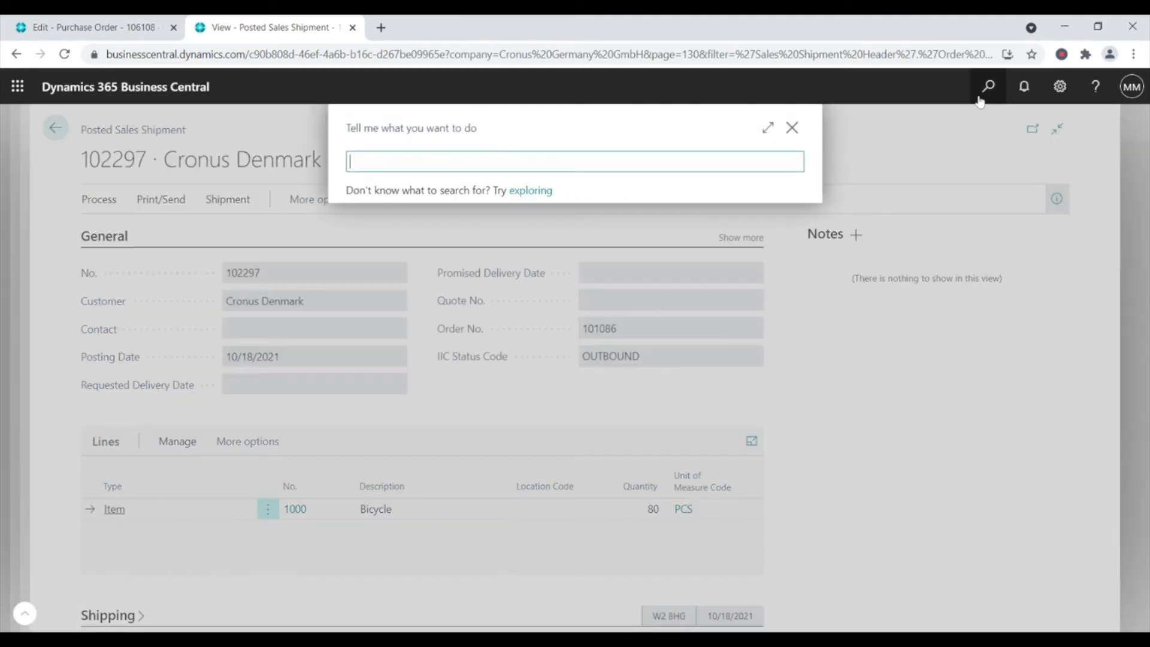
pyautogui.write('iic send')
pyautogui.press('Return')
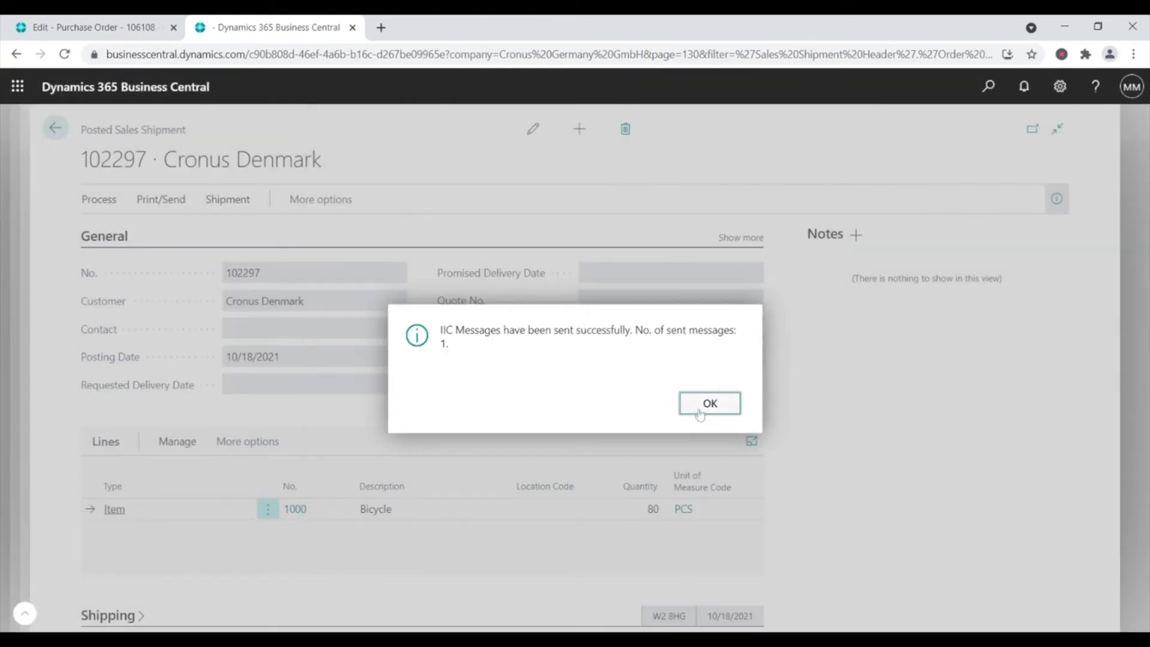
pyautogui.click(699, 412)
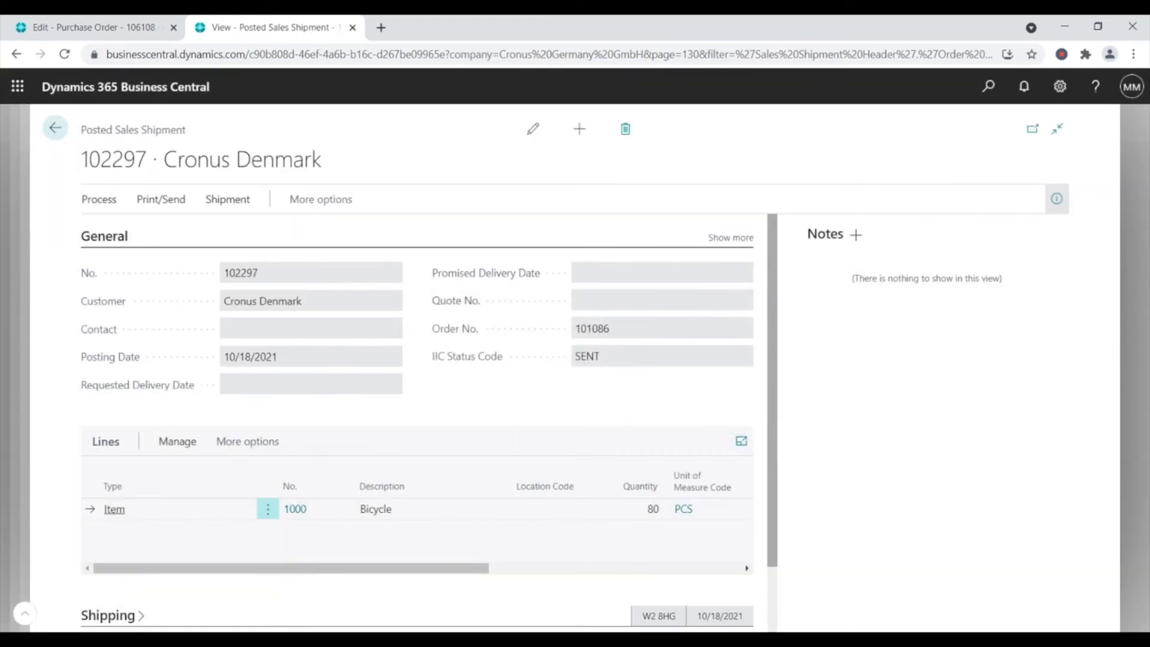
# - Open the received shipment notification buffer document from Cronus Denmark's purchase order and validate it
pyautogui.click(138, 31)
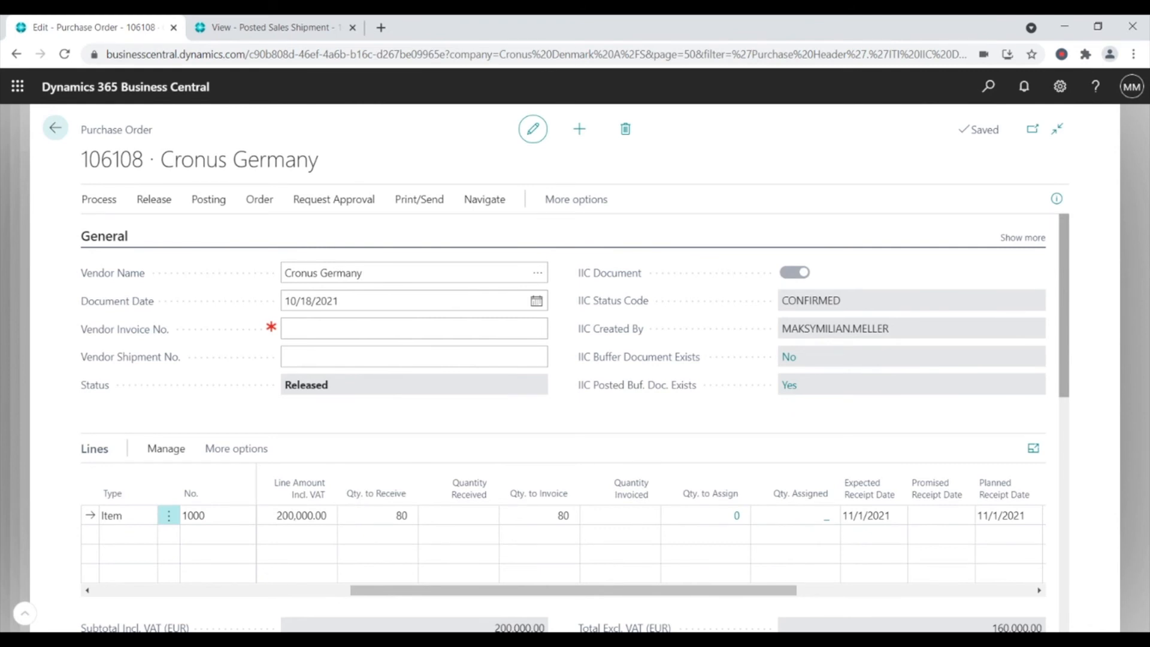
pyautogui.click(790, 389)
pyautogui.click(352, 168)
pyautogui.click(295, 201)
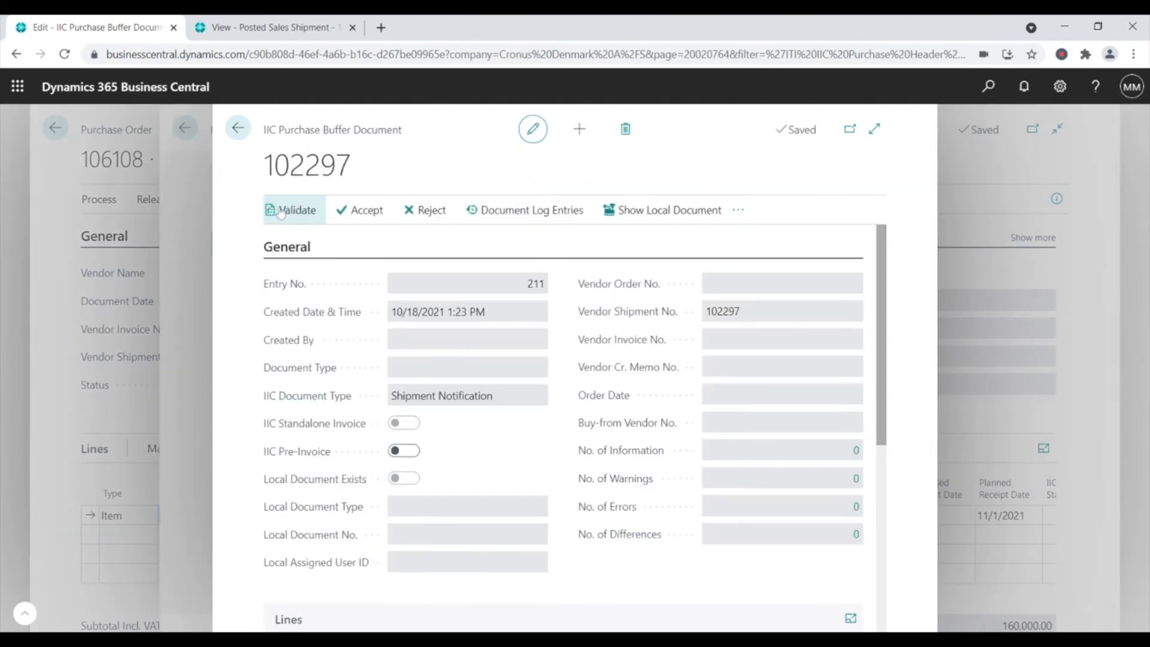
pyautogui.click(280, 210)
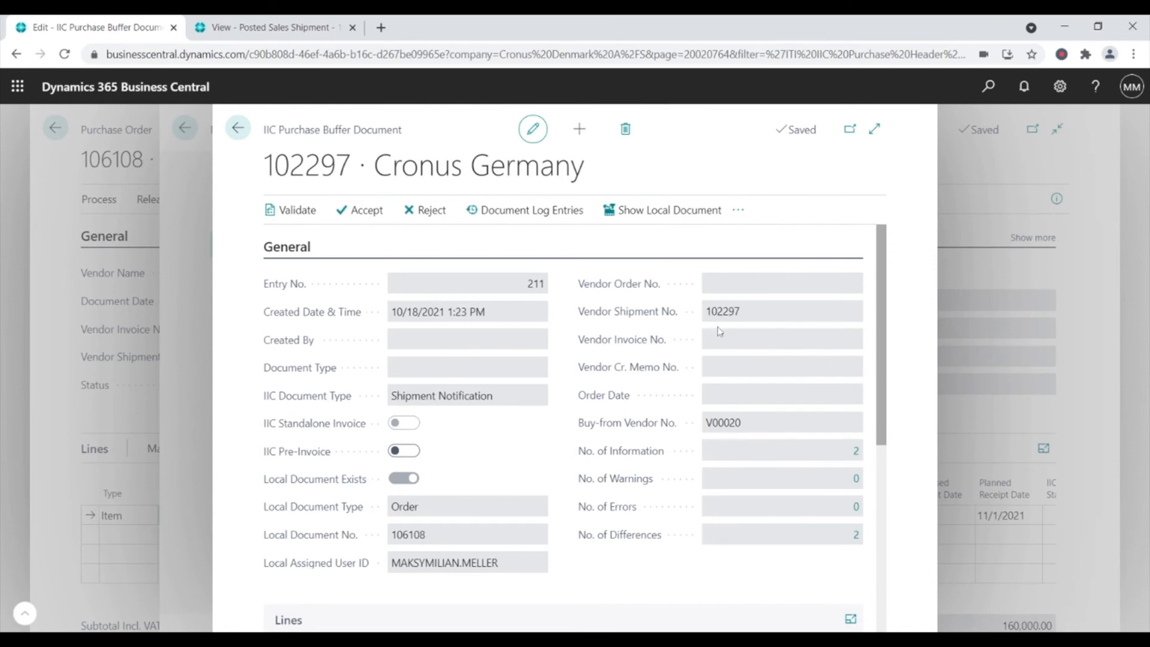
# - Review the shipment notification's information and difference counts, accept the document, and return to the purchase order
pyautogui.scroll(-1, 764, 480)
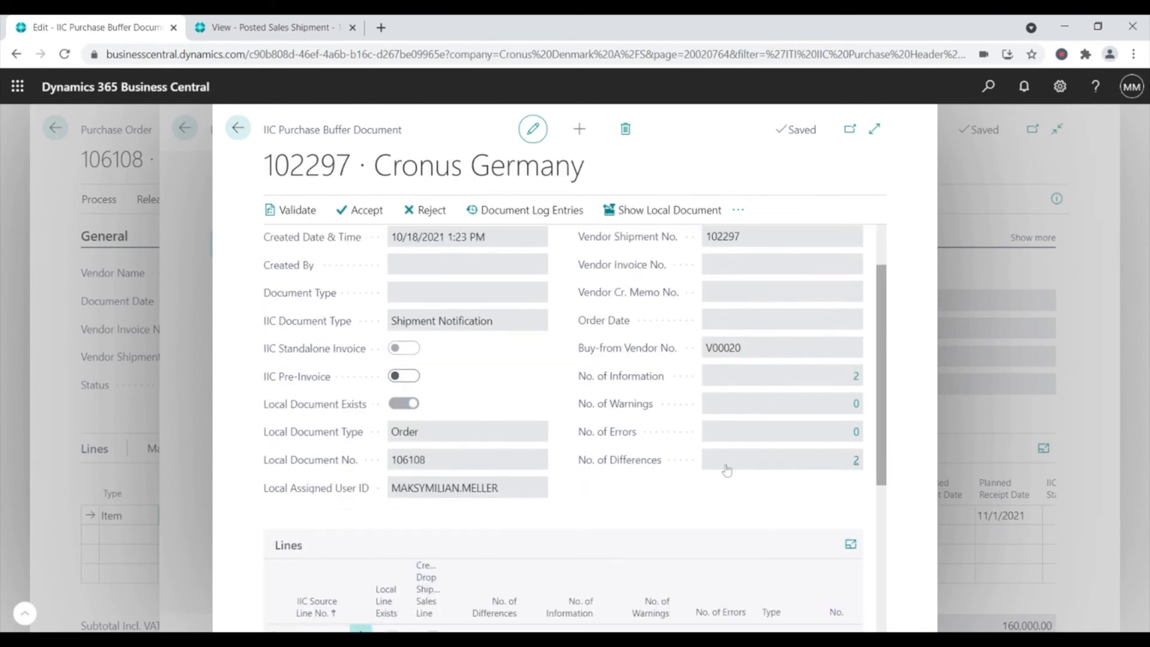
pyautogui.scroll(1, 724, 455)
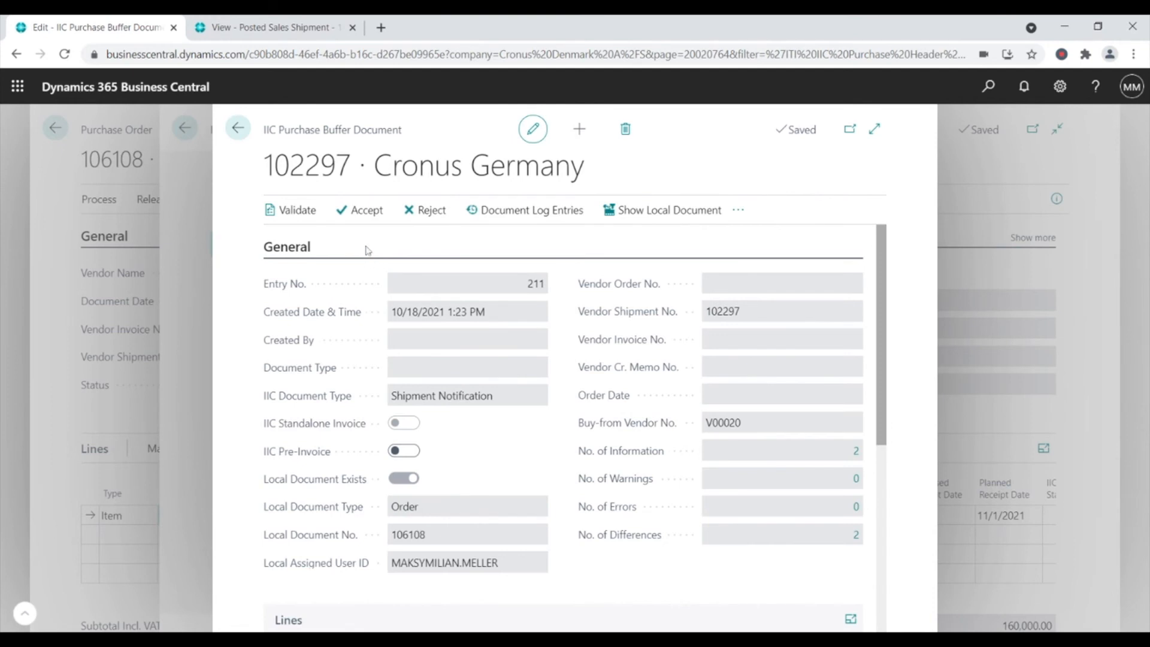
pyautogui.click(363, 211)
pyautogui.click(656, 403)
pyautogui.click(238, 127)
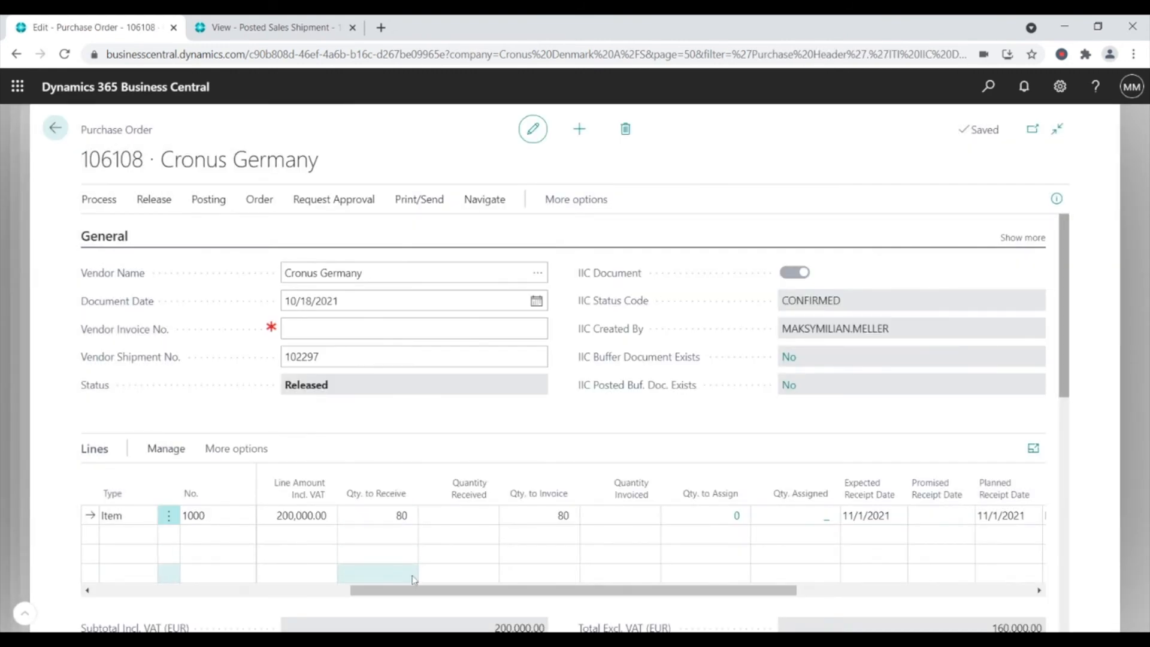
# - Check the purchase order line's IIC shipment status and the dispatch entries behind its shipped quantity, and return to the order
pyautogui.moveTo(425, 590); pyautogui.dragTo(612, 584)
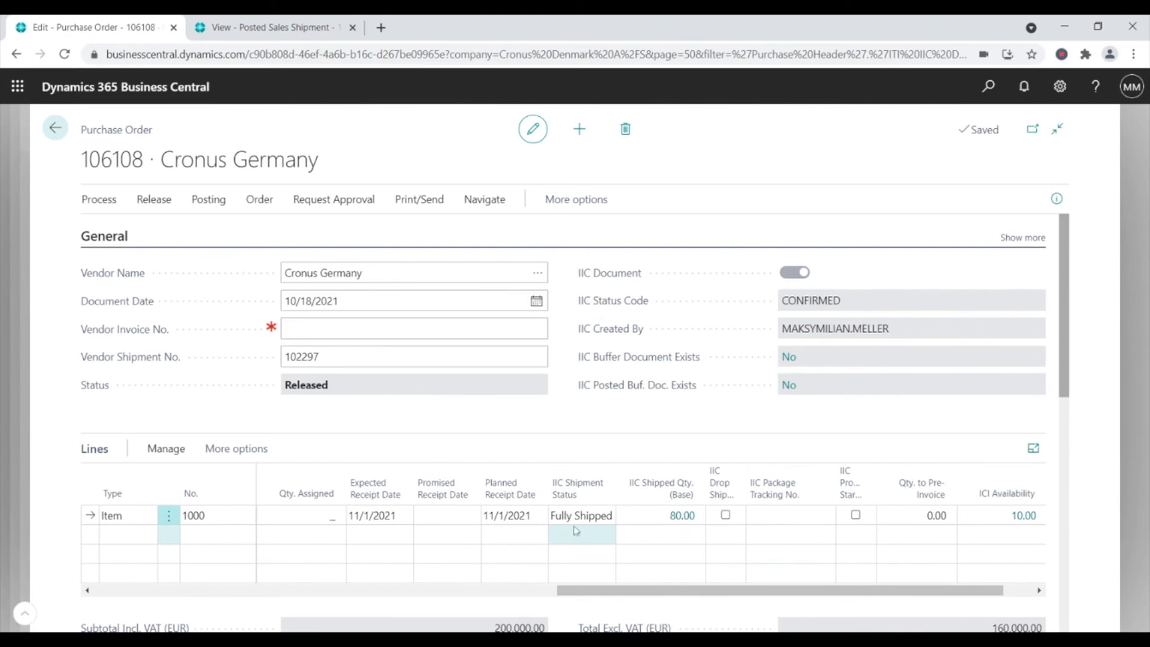
pyautogui.click(680, 521)
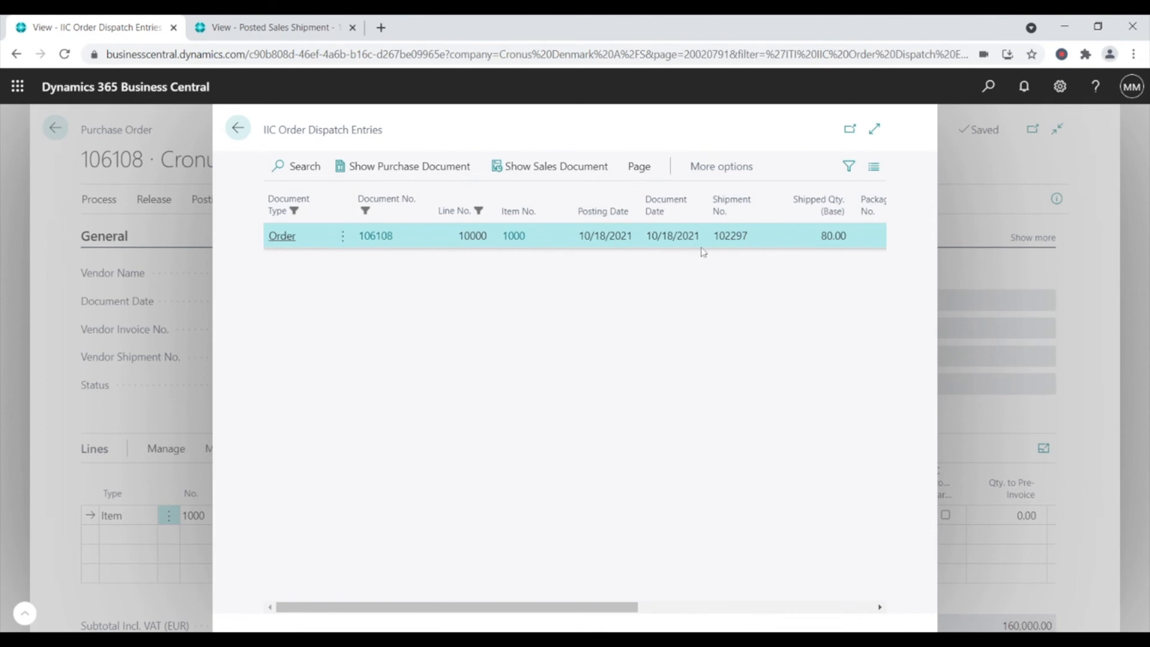
pyautogui.moveTo(719, 239); pyautogui.dragTo(736, 238)
pyautogui.moveTo(578, 606); pyautogui.dragTo(742, 608)
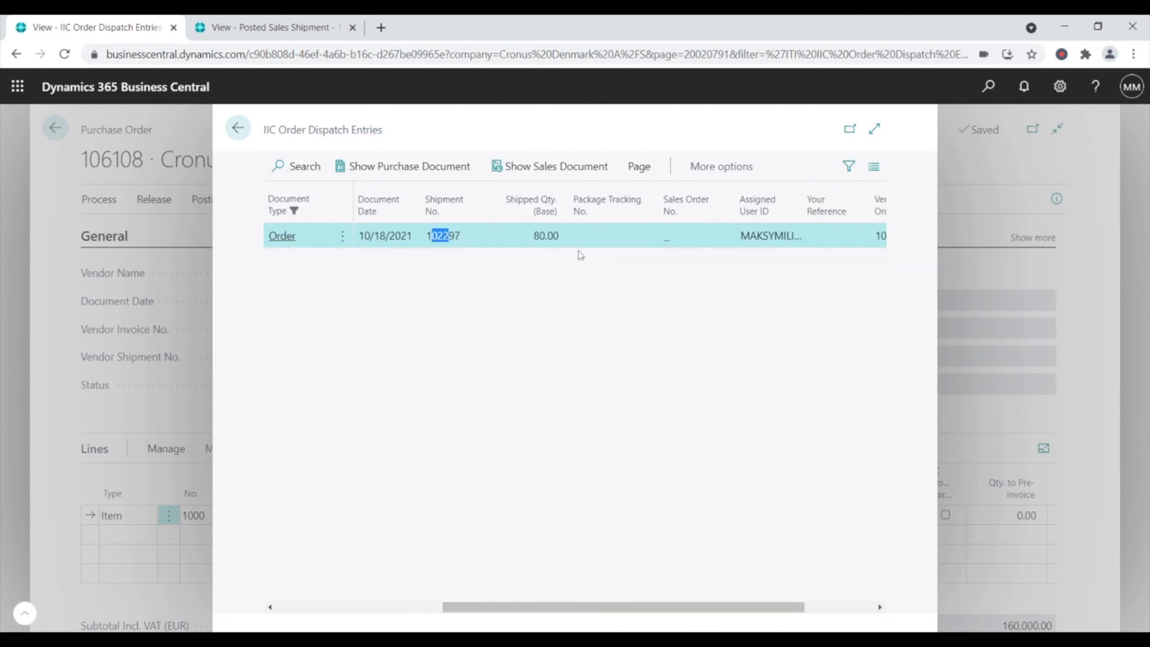
pyautogui.click(240, 132)
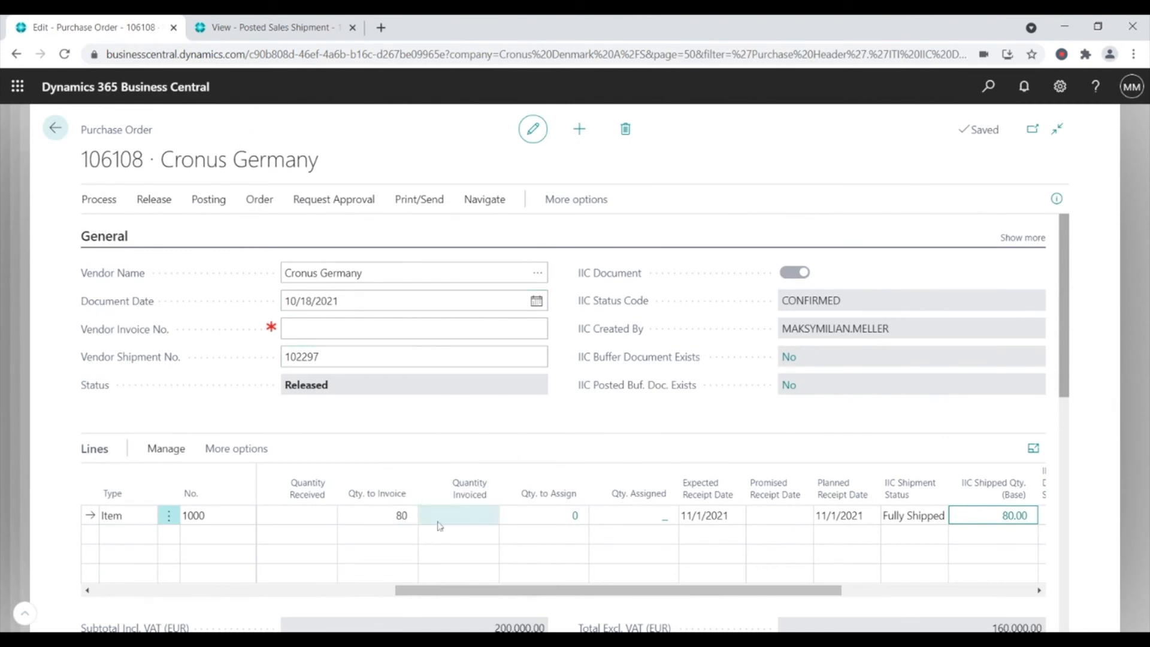
# - Return to Cronus Germany's sales order, post it with the Invoice option, and open the posted sales invoice
pyautogui.click(283, 31)
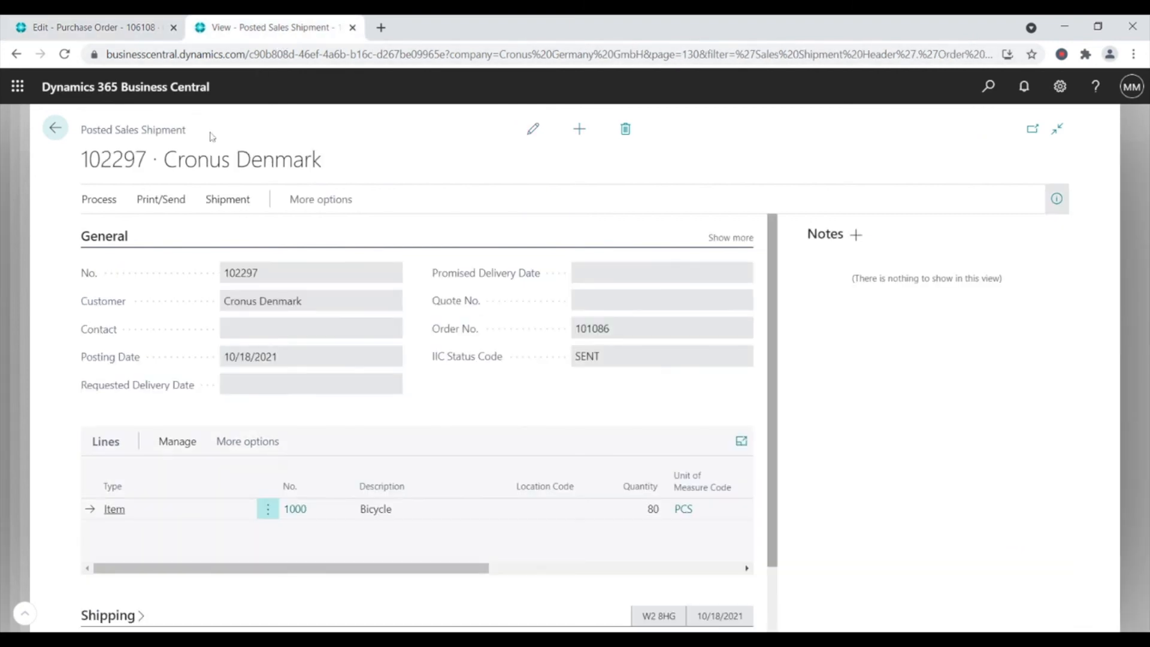
pyautogui.click(55, 128)
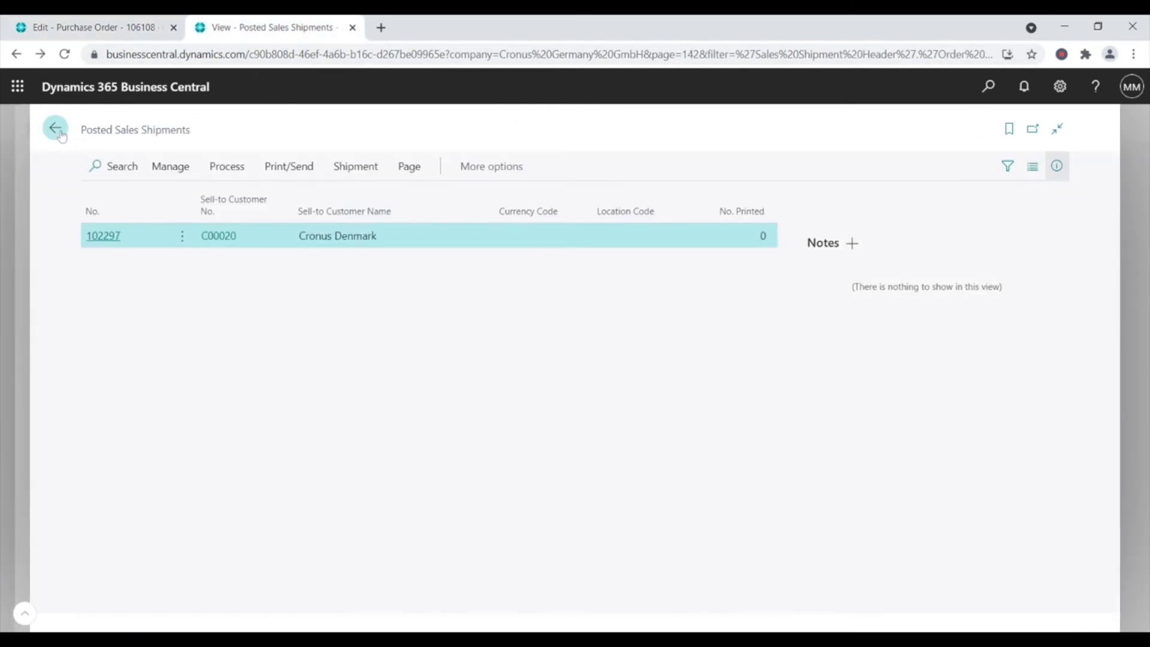
pyautogui.click(55, 128)
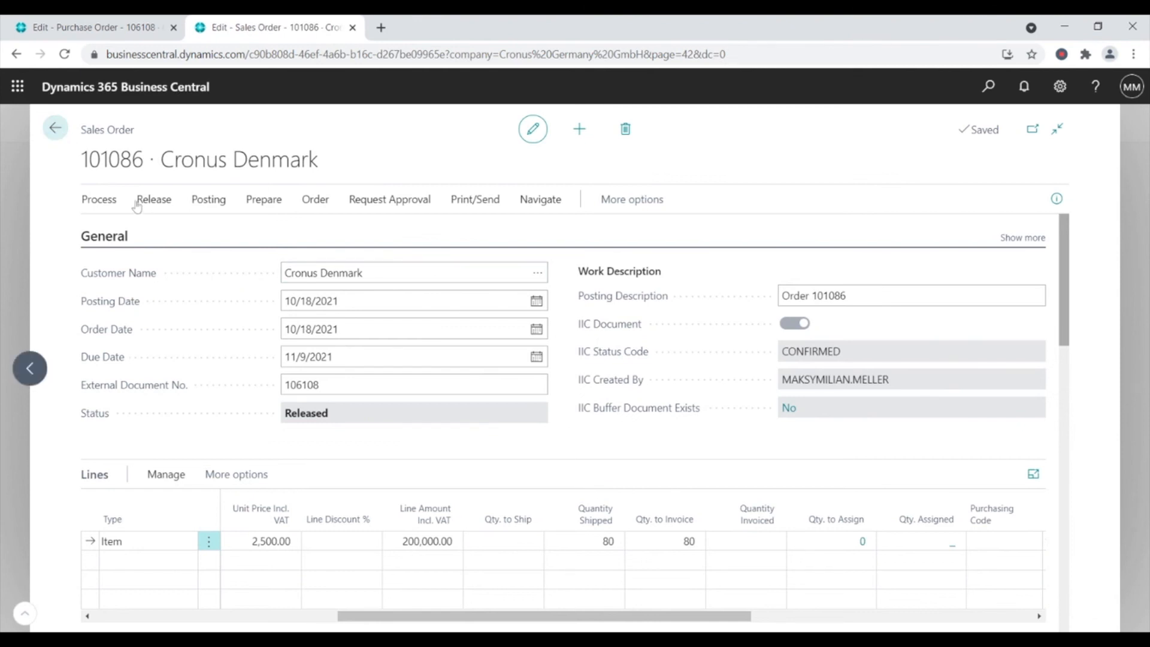
pyautogui.click(215, 209)
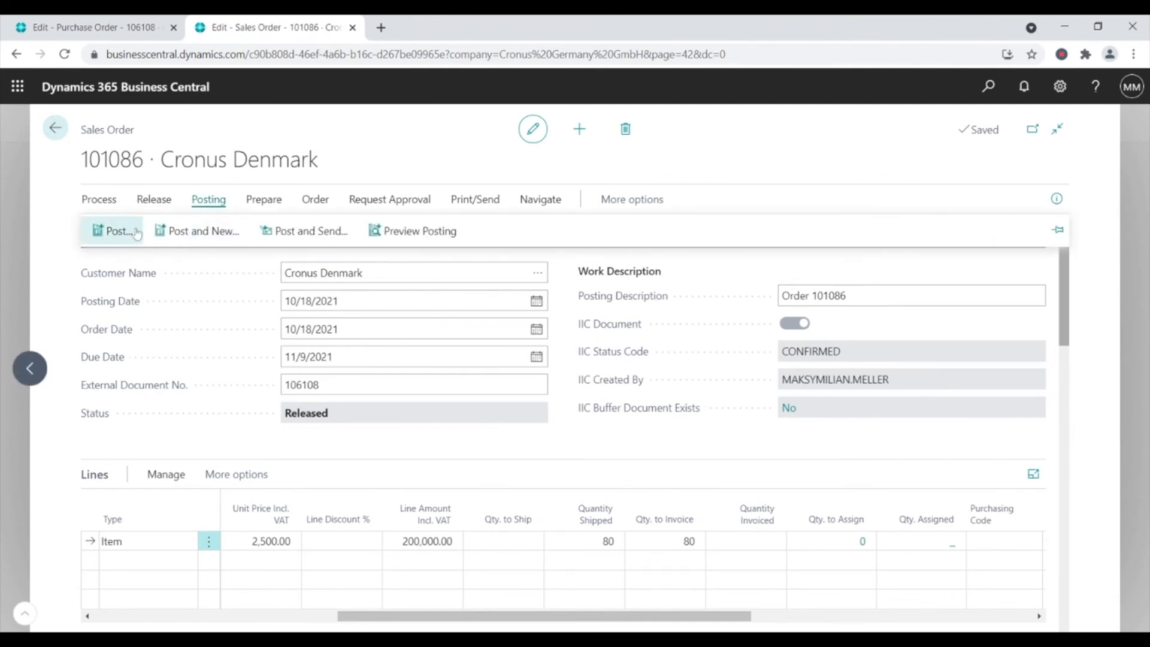
pyautogui.click(114, 230)
pyautogui.click(474, 350)
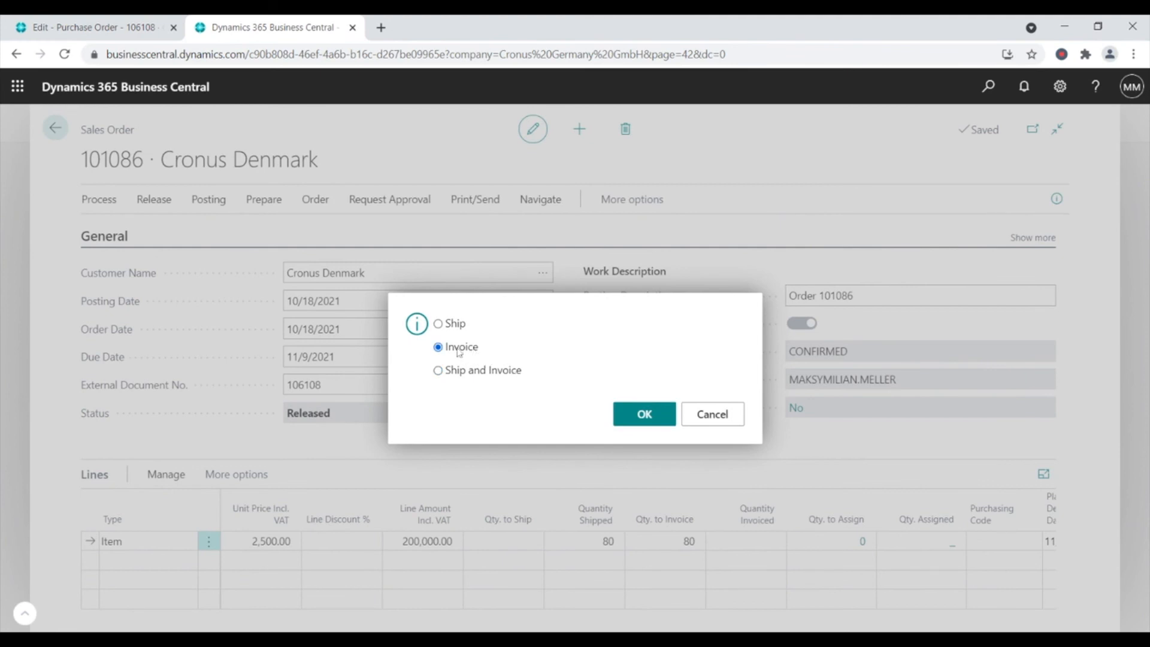
pyautogui.click(651, 415)
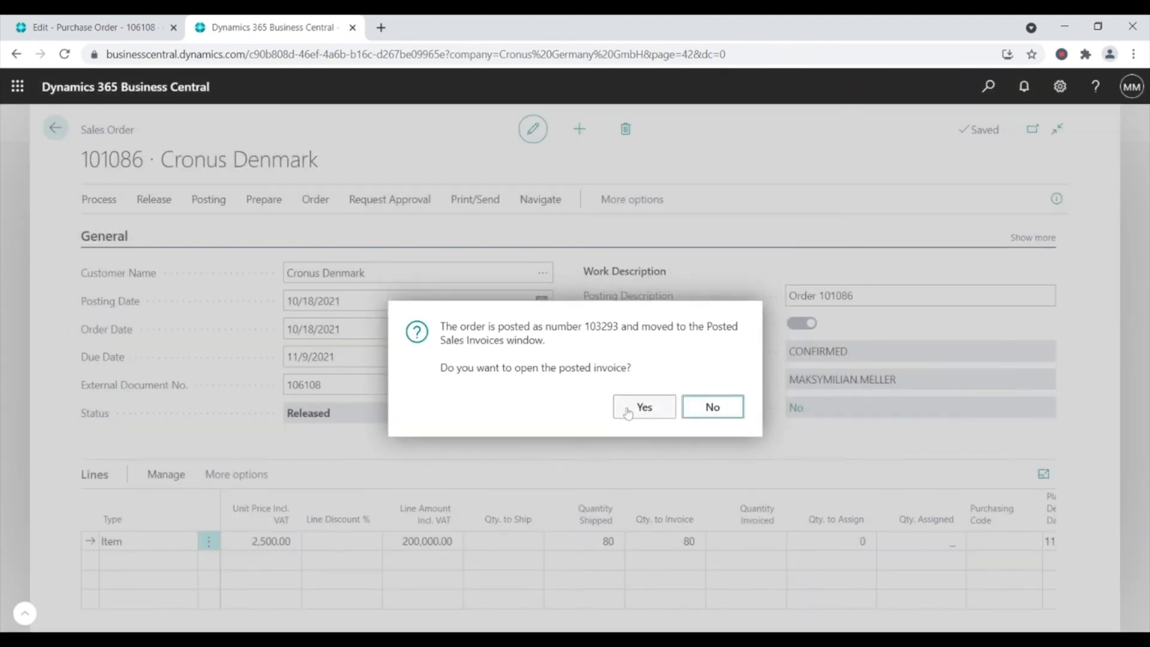
pyautogui.click(634, 414)
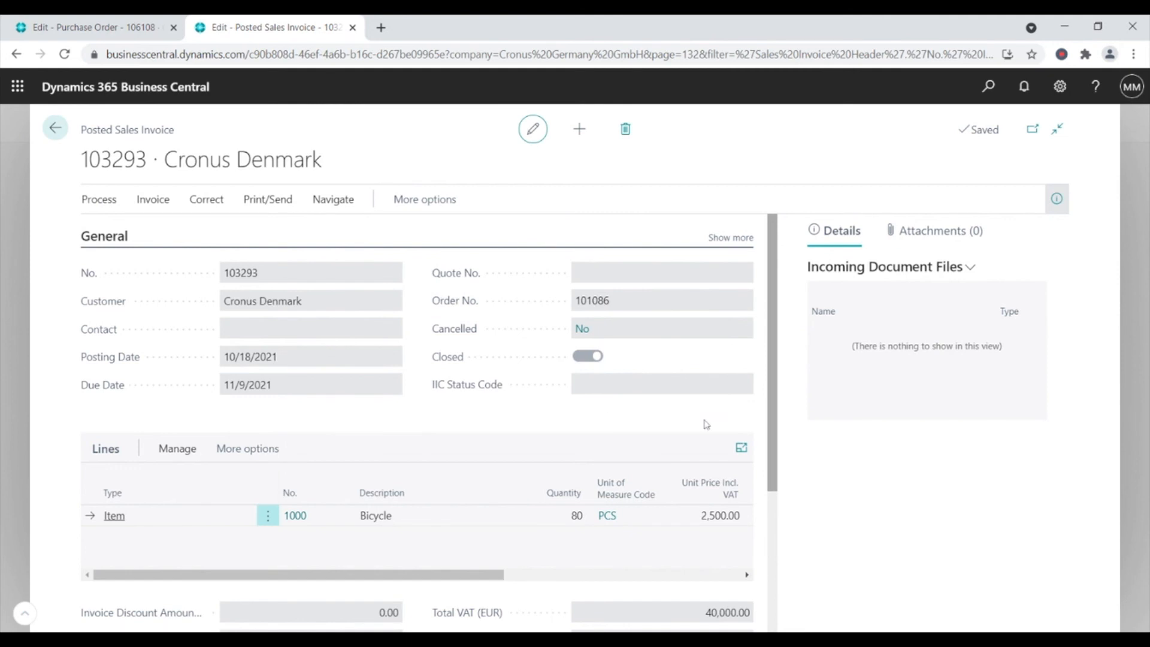
# - Send the posted sales invoice to Cronus Denmark with IIC Send and run the IIC Send Outbound Messages task
pyautogui.click(103, 206)
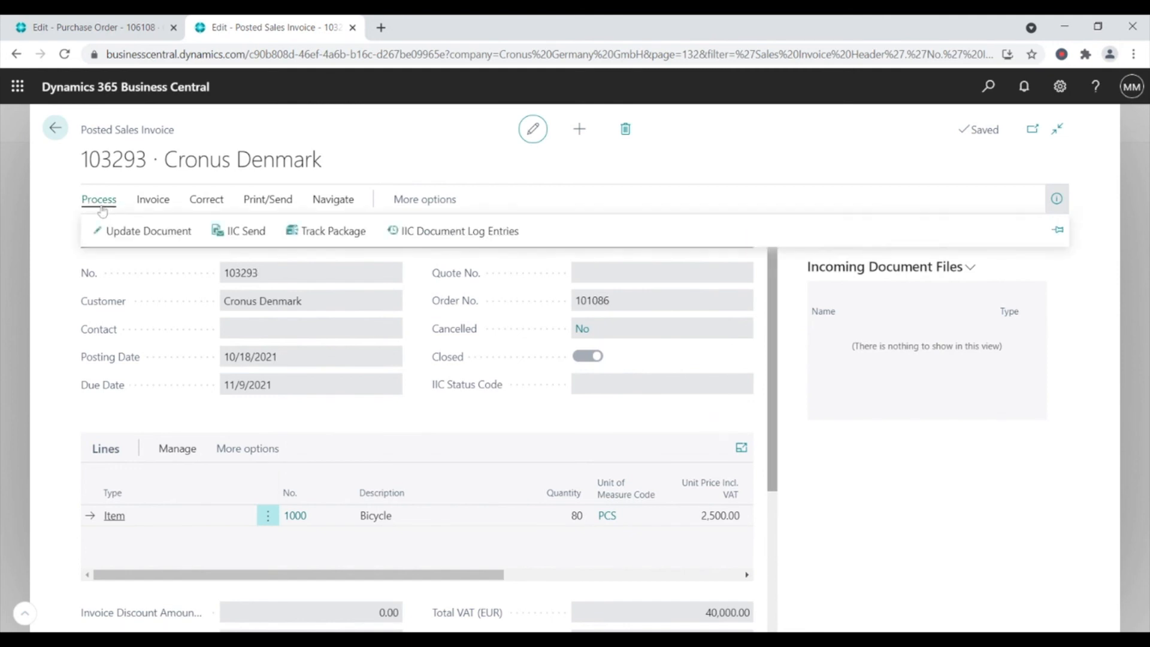
pyautogui.click(228, 234)
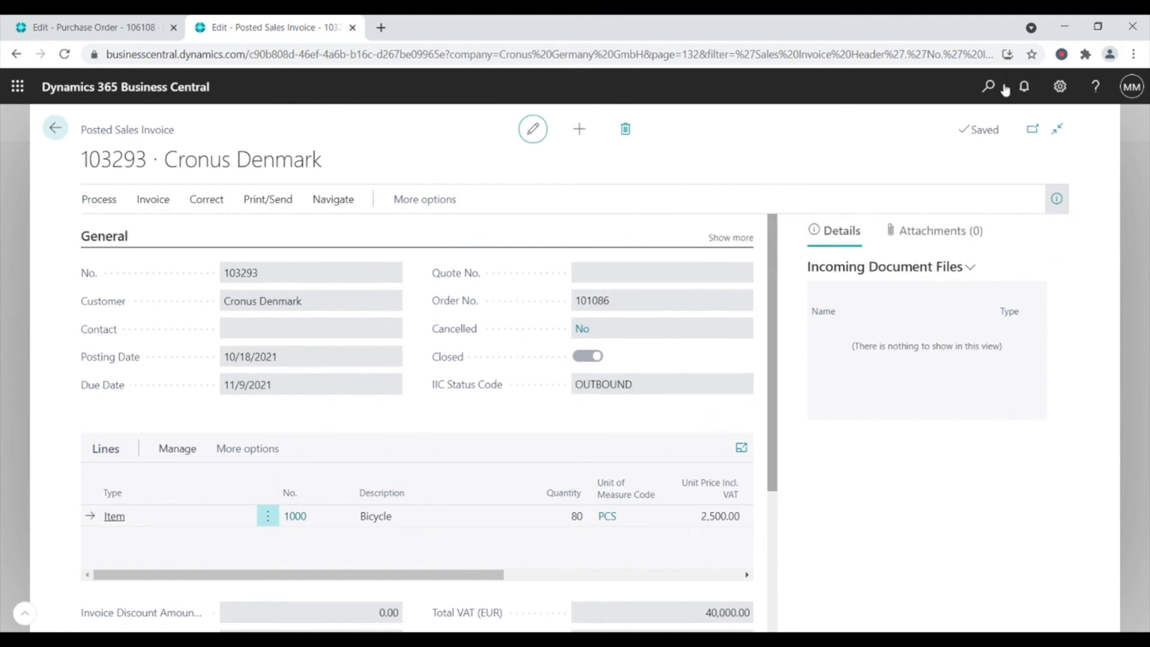
pyautogui.click(988, 88)
pyautogui.write('iic send')
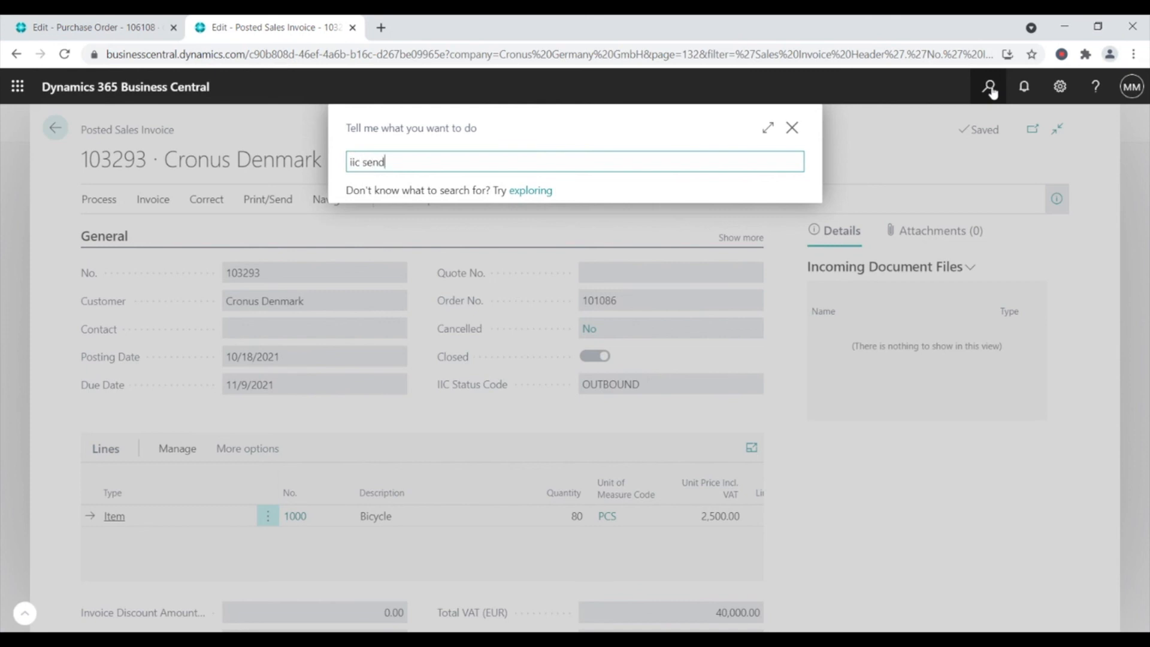
pyautogui.click(444, 294)
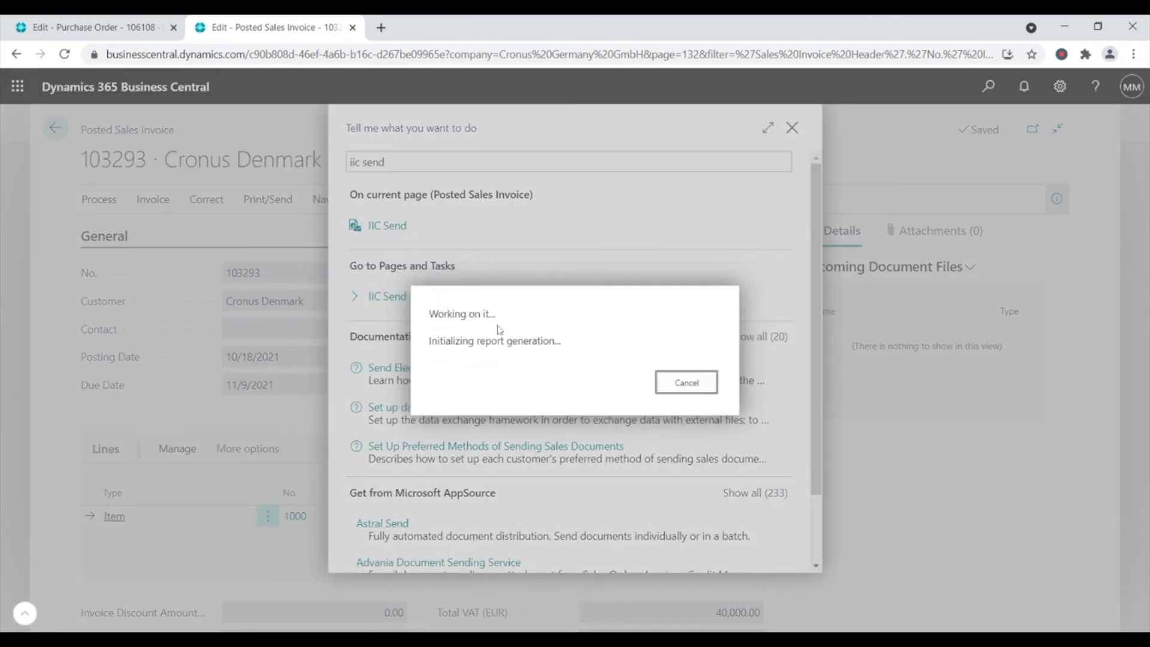
pyautogui.click(695, 402)
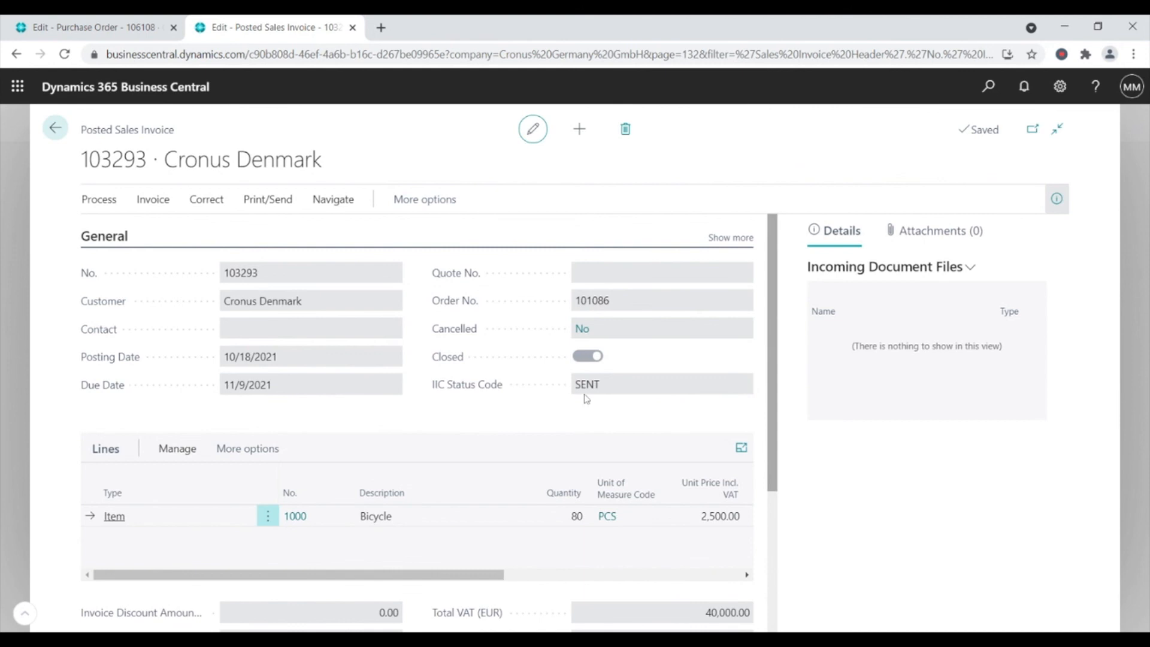
# - Open the received invoice buffer document from Cronus Denmark's purchase order, examine its validation errors, and return to the order
pyautogui.click(108, 26)
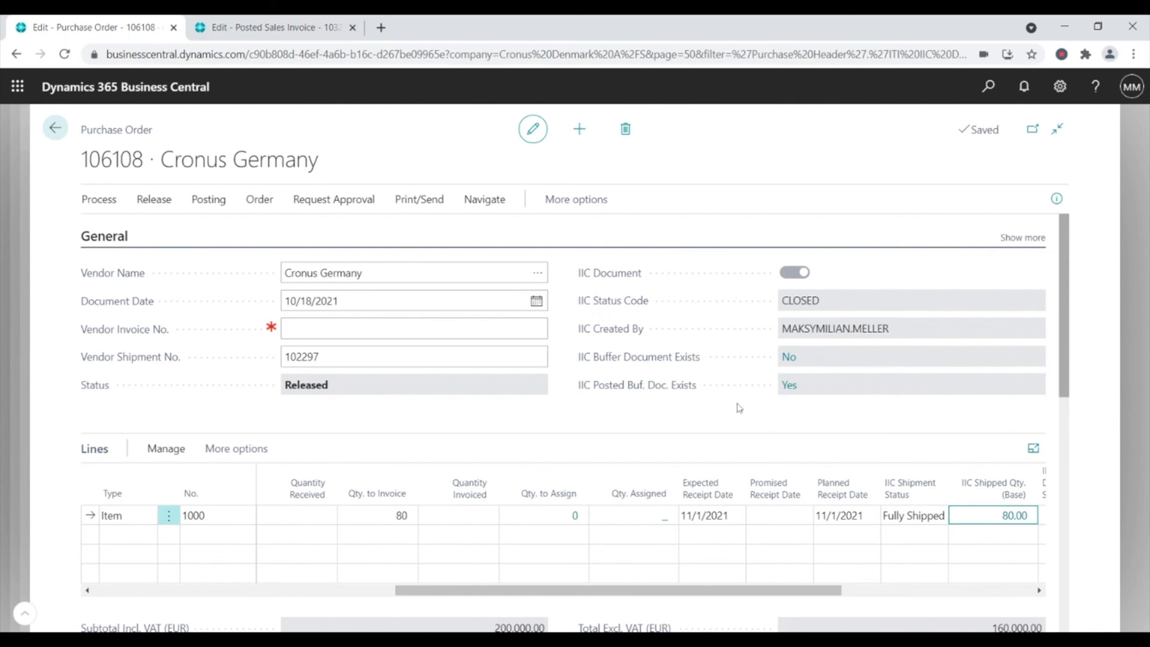
pyautogui.click(789, 385)
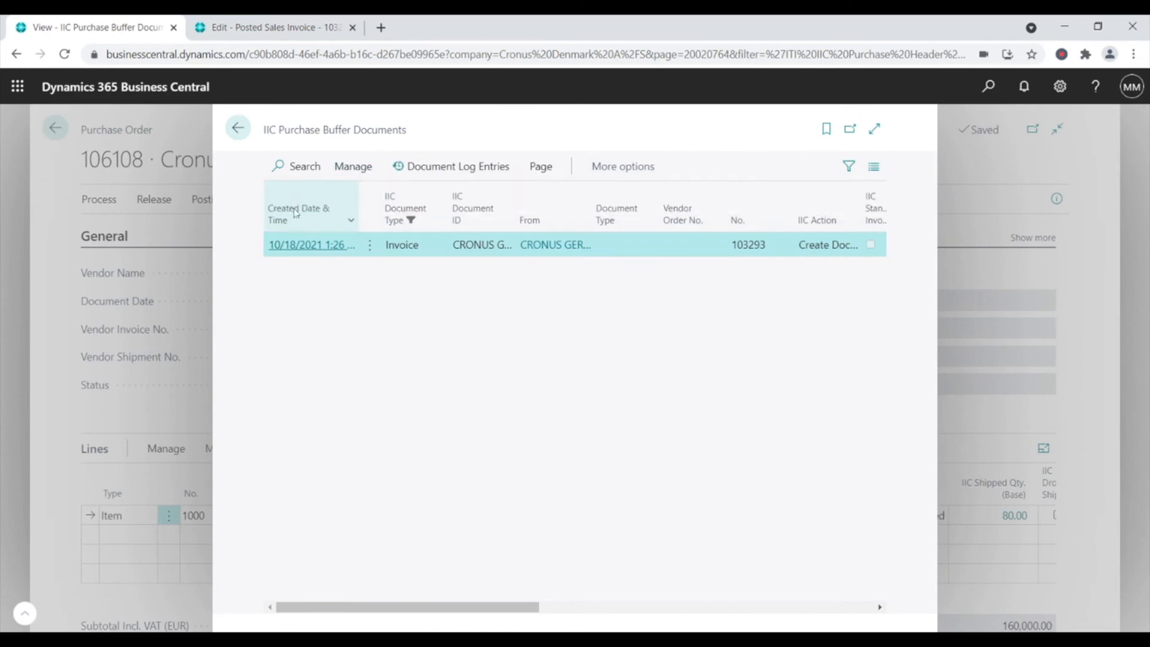
pyautogui.click(298, 244)
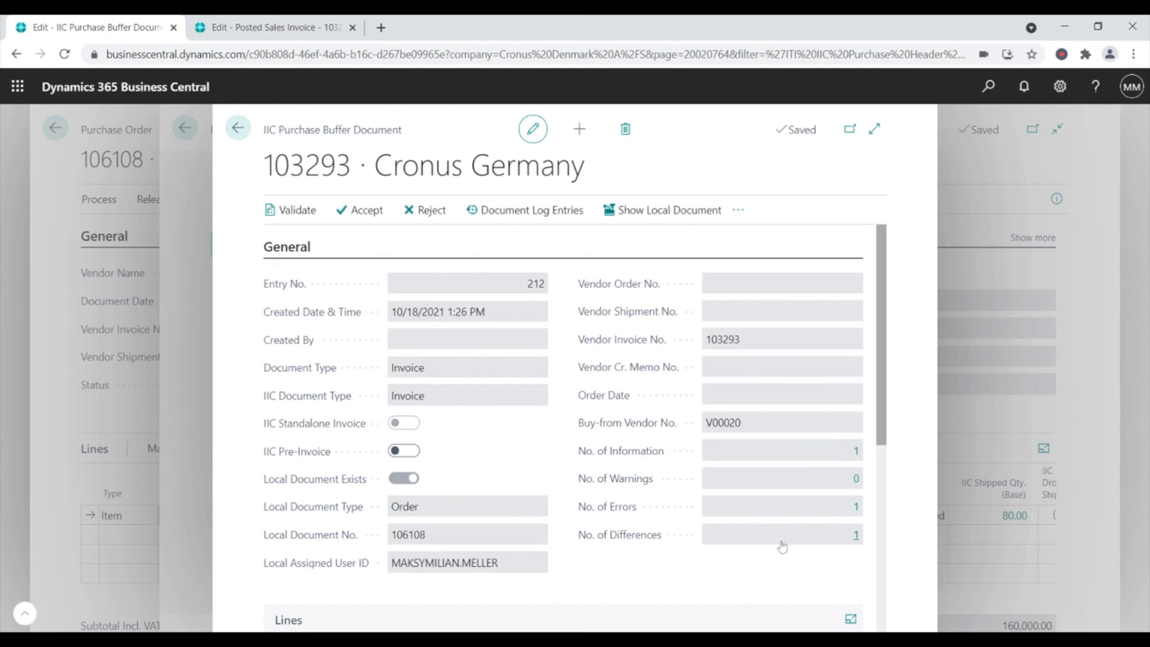
pyautogui.click(816, 515)
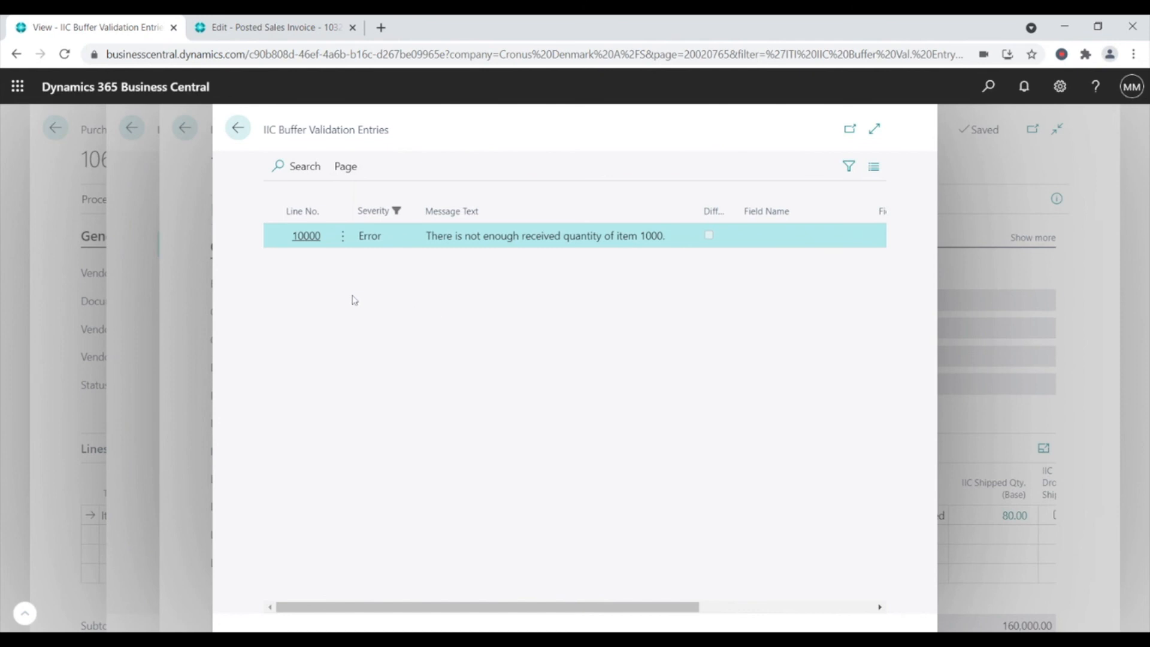
pyautogui.click(238, 128)
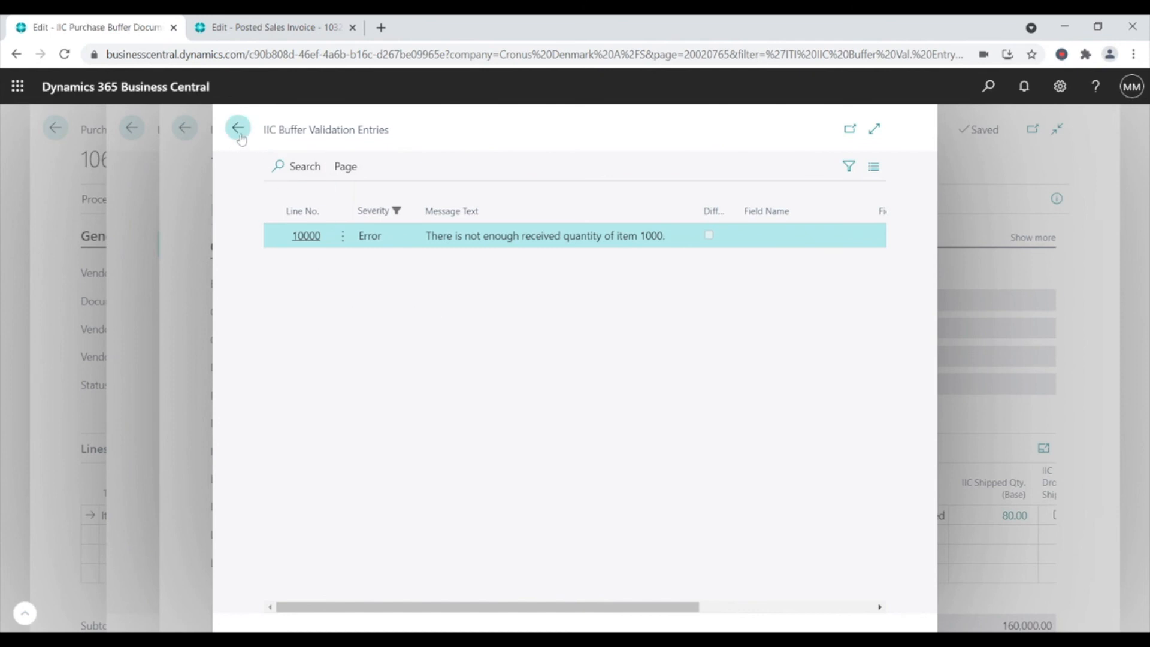
pyautogui.click(239, 129)
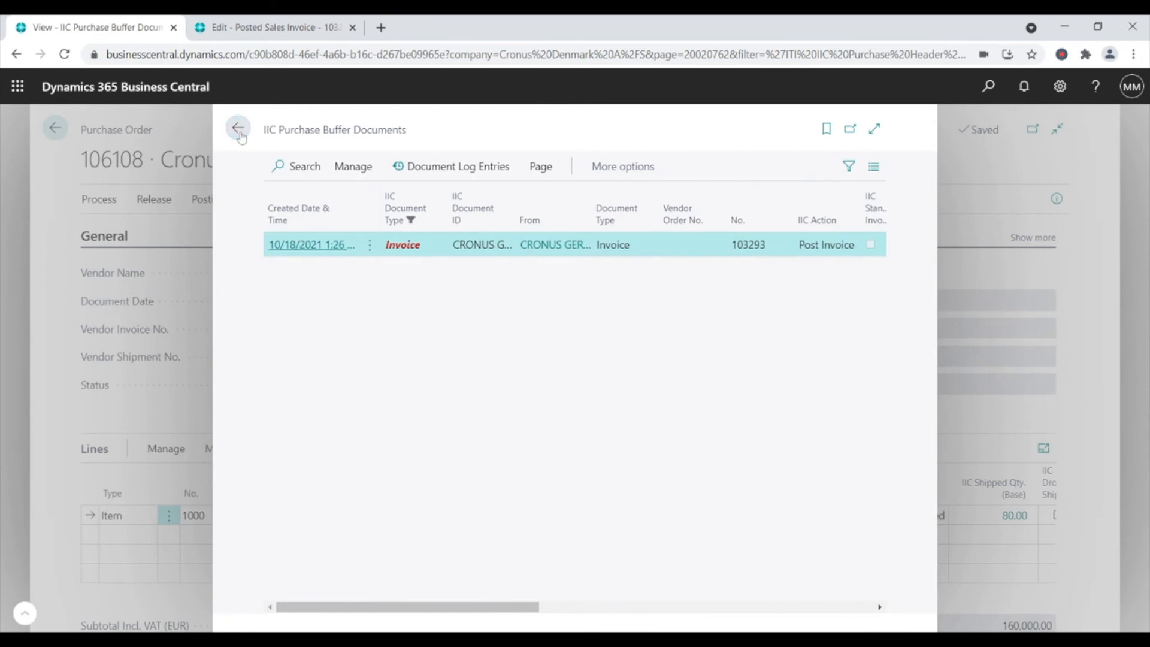
pyautogui.click(238, 129)
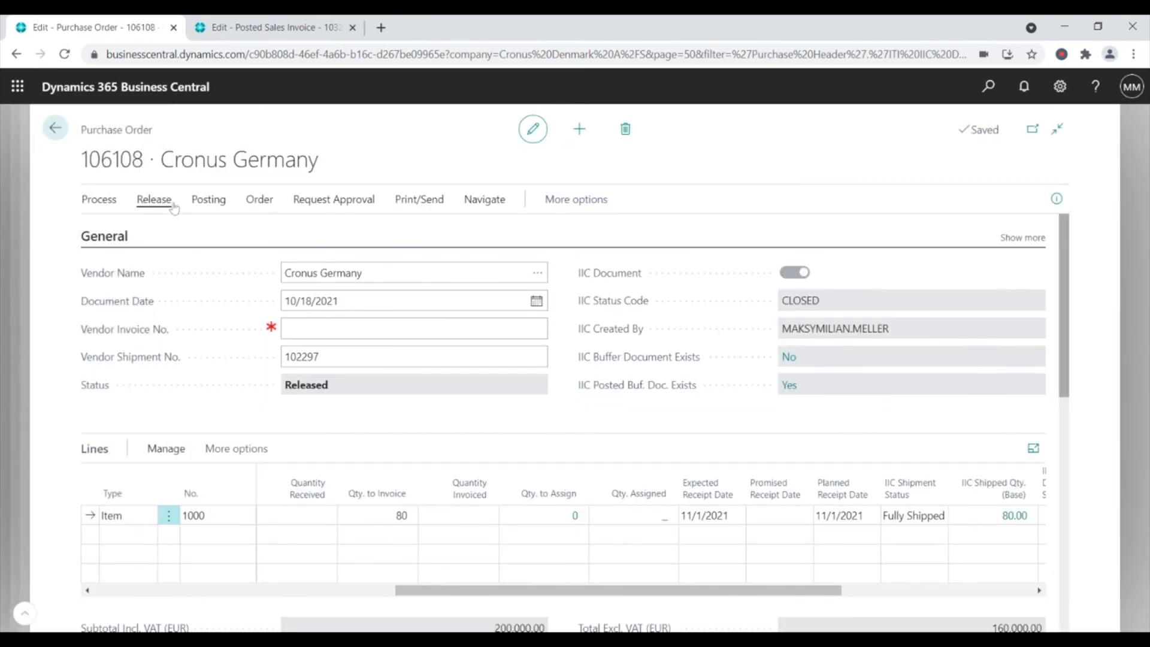
# - Post Cronus Denmark's purchase order with the Receive option
pyautogui.click(208, 199)
pyautogui.click(117, 228)
pyautogui.click(461, 324)
pyautogui.click(654, 429)
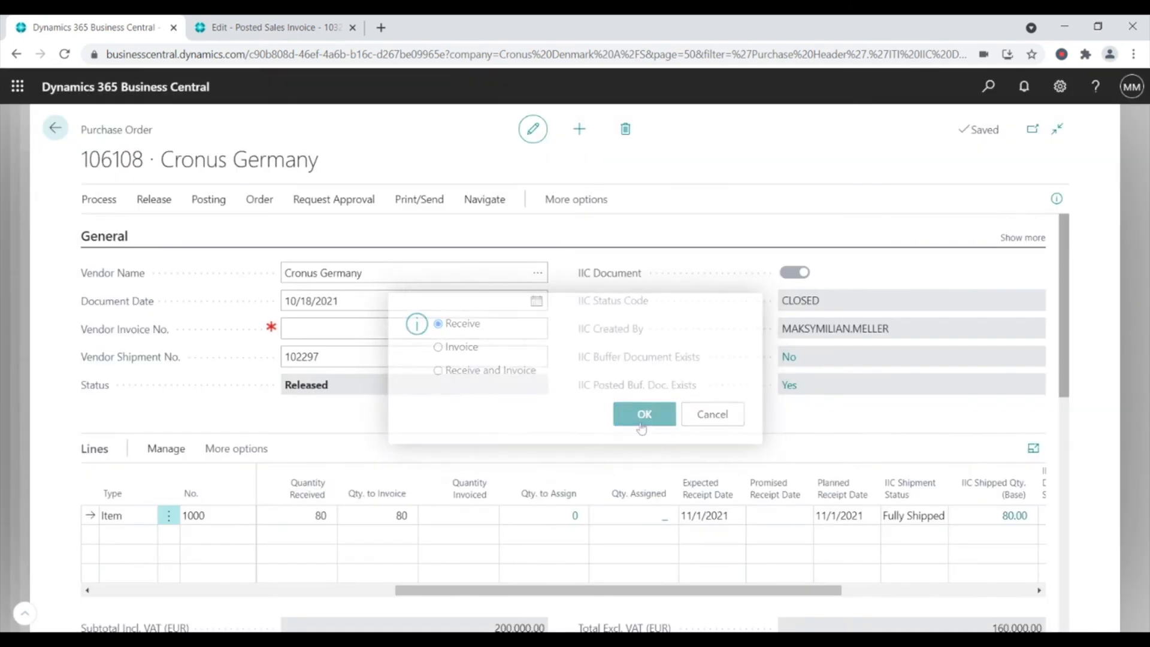
# - Reopen the invoice buffer document from the purchase order, accept it, and leave the buffer documents list
pyautogui.click(788, 385)
pyautogui.click(353, 167)
pyautogui.click(339, 196)
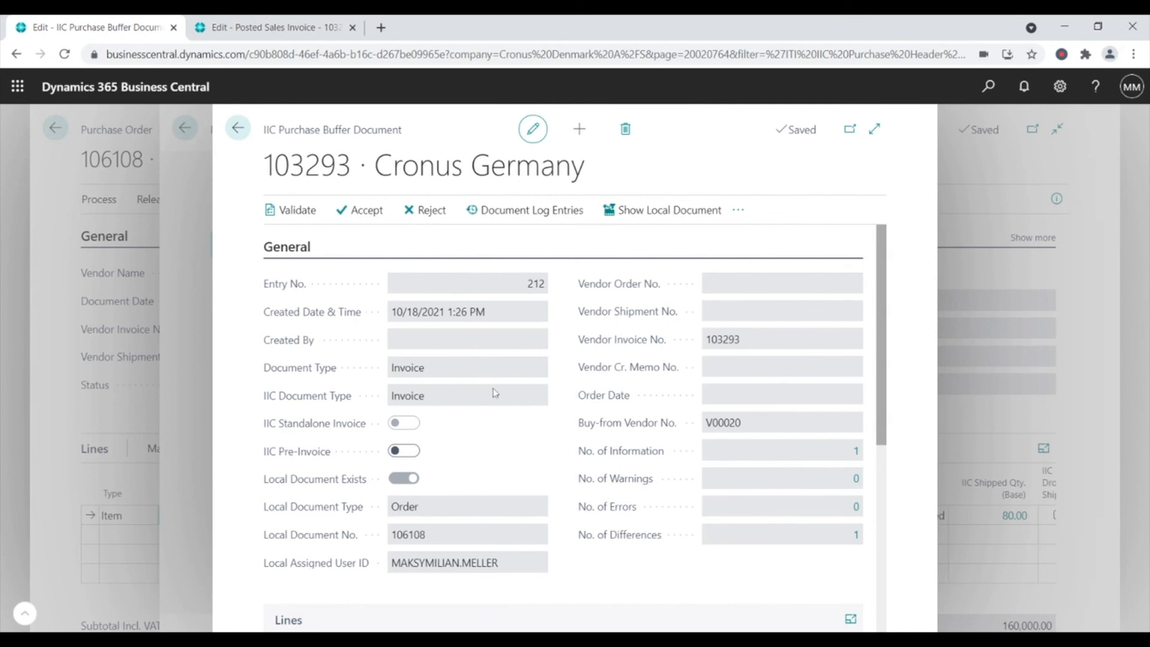
pyautogui.click(371, 213)
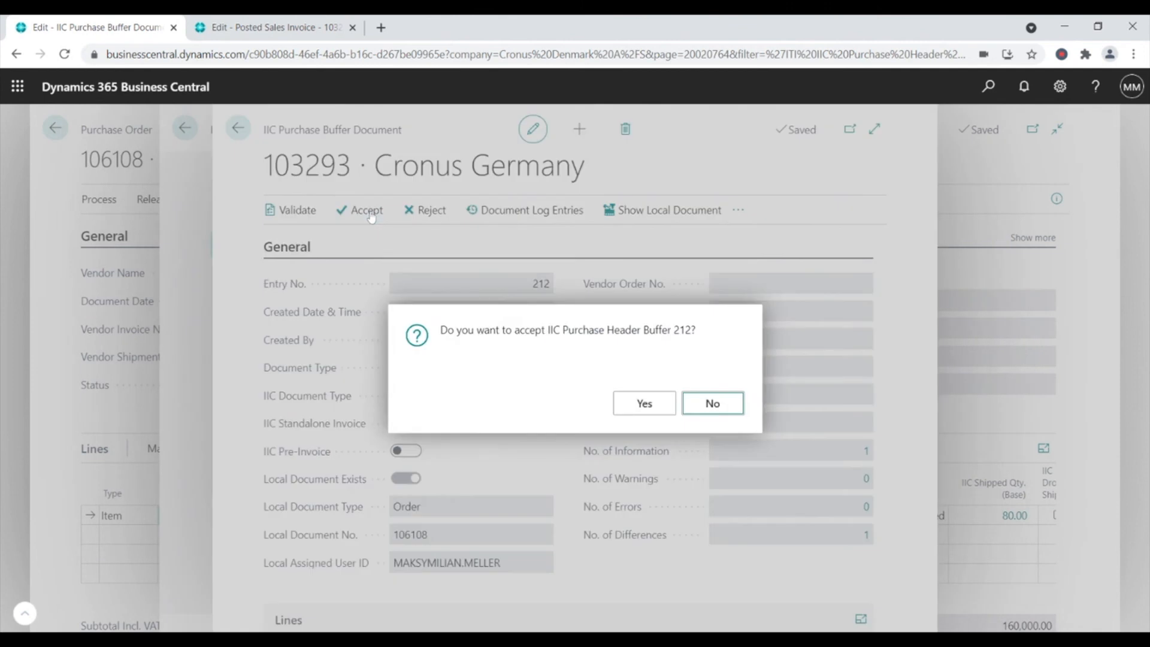
pyautogui.click(642, 406)
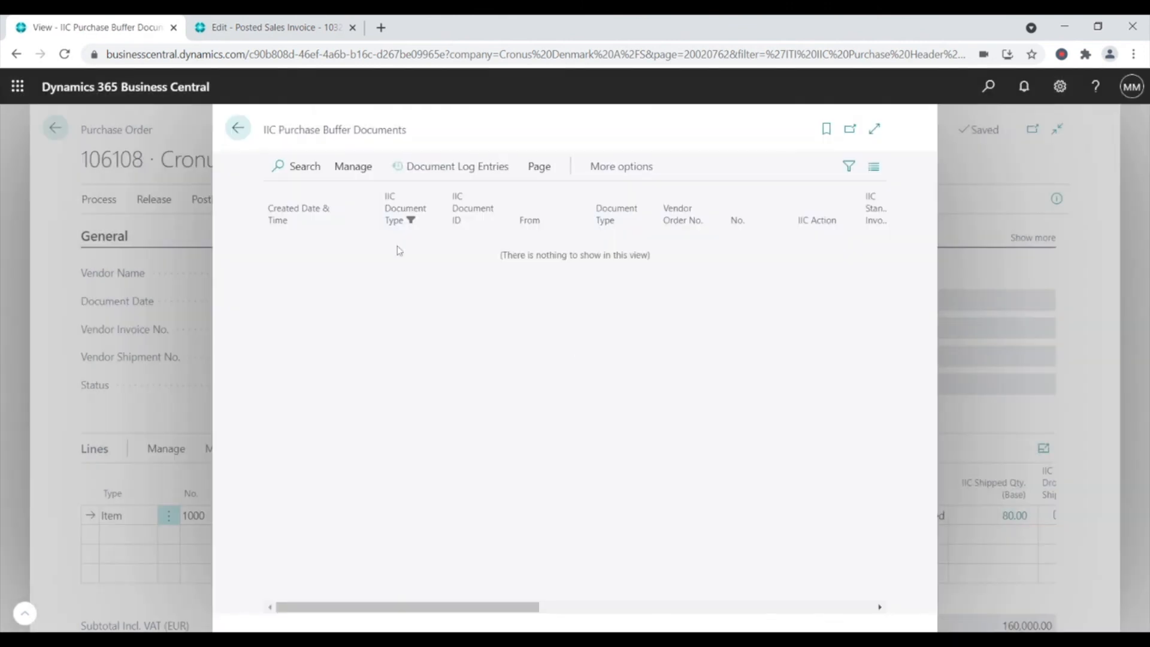
pyautogui.click(238, 127)
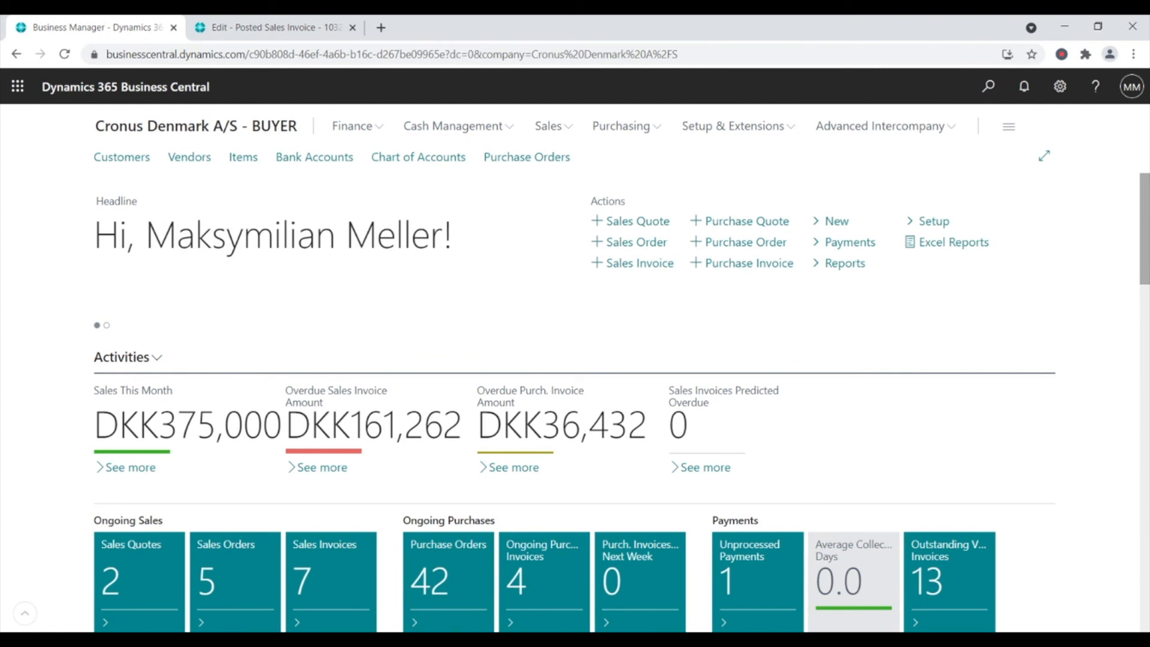
# - Run the IIC Send Outbound Messages task in Cronus Denmark and switch back to Cronus Germany's posted sales invoice
pyautogui.click(989, 90)
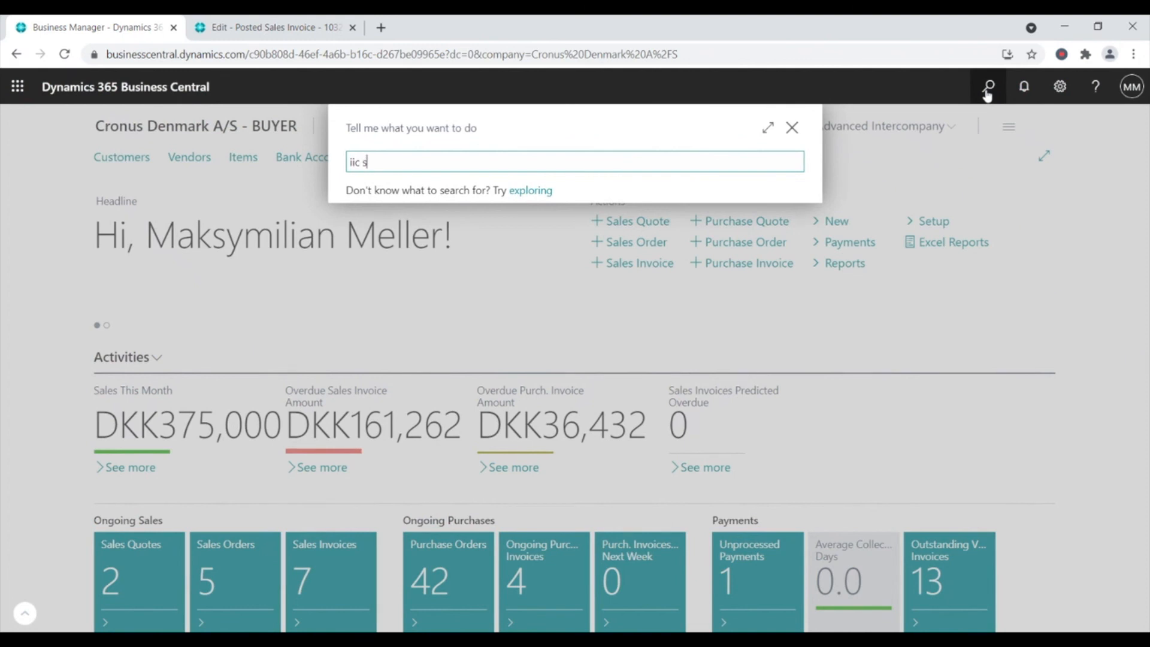
pyautogui.write('iic send')
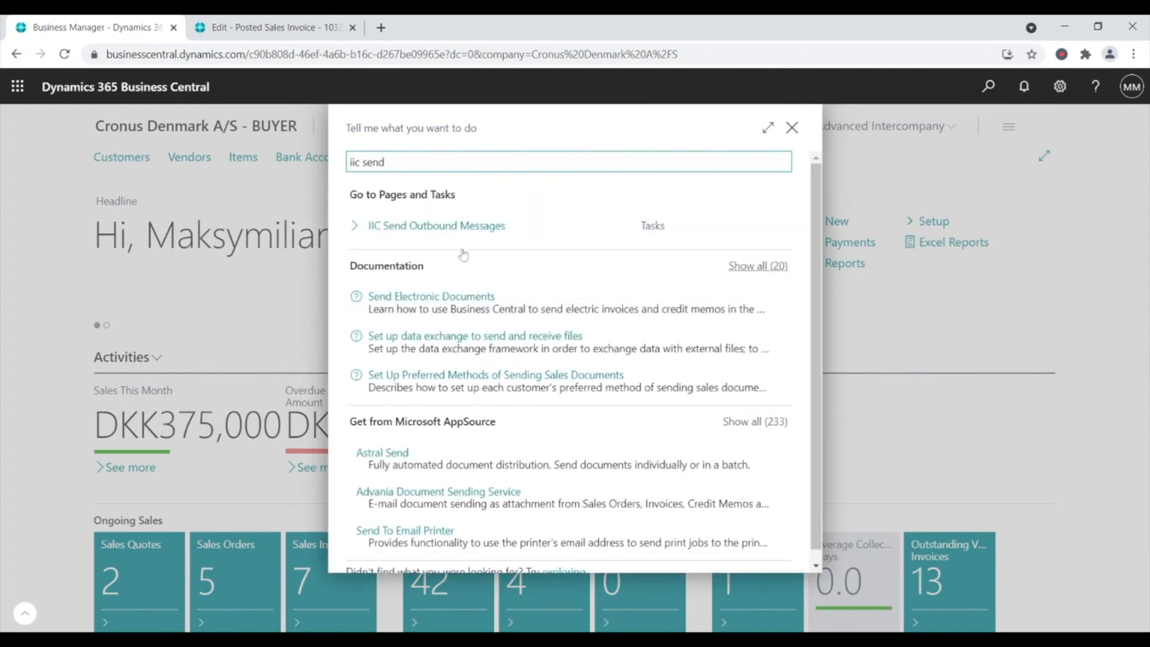
pyautogui.click(459, 240)
pyautogui.press('Return')
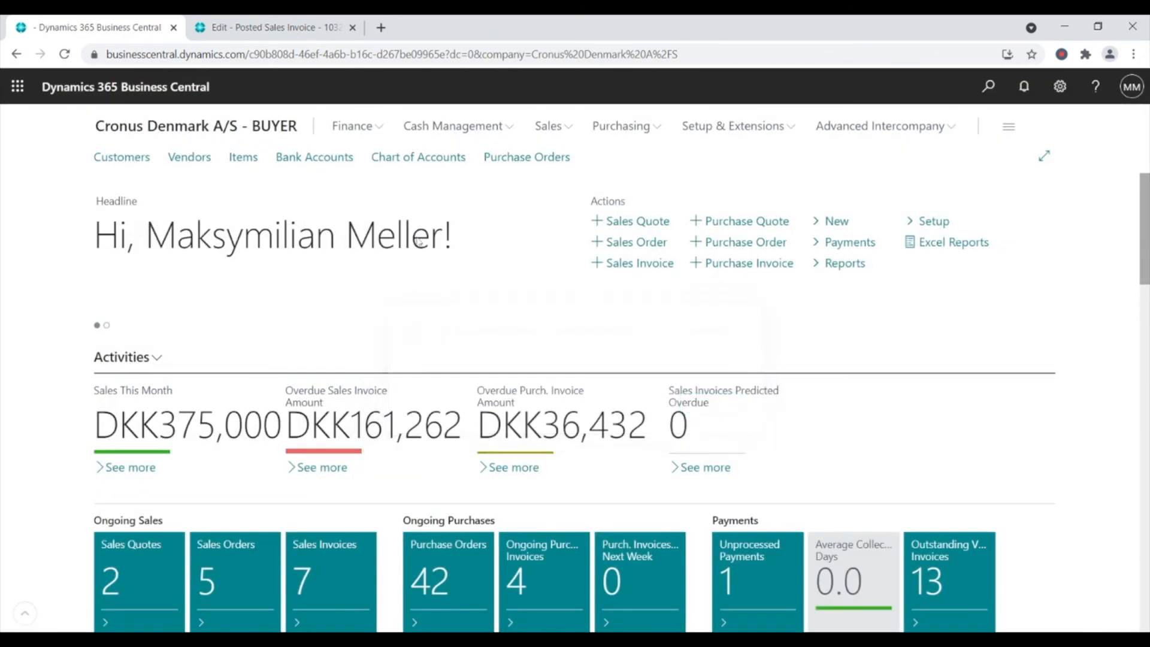
pyautogui.click(239, 29)
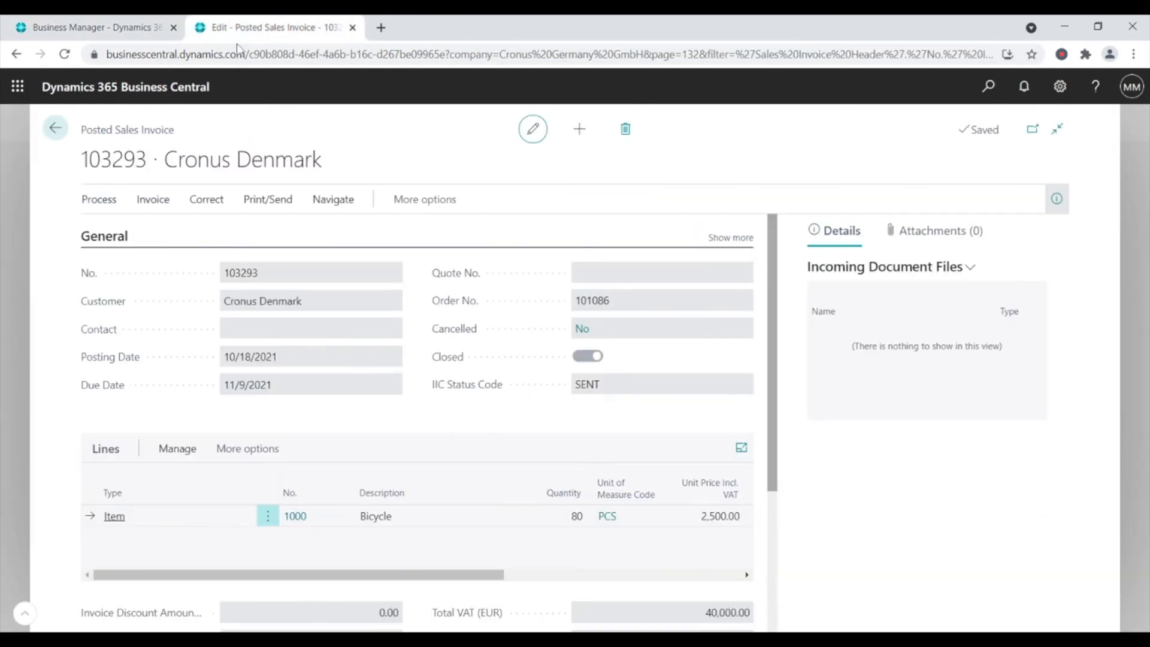